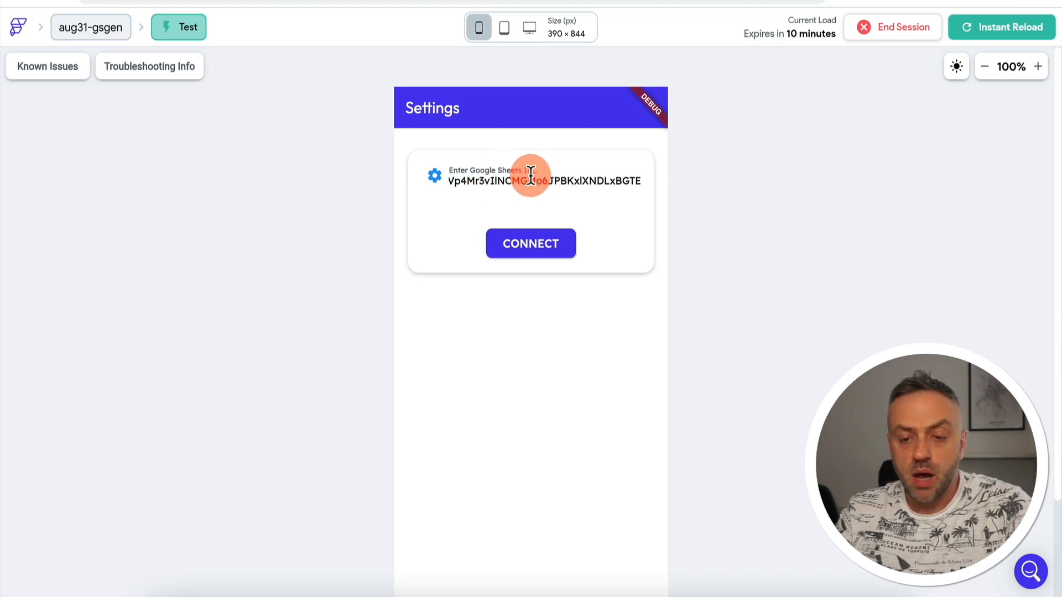
# Check the entered Google Sheets ID and connect the app to that sheet.
pyautogui.moveTo(492, 182); pyautogui.dragTo(571, 189)
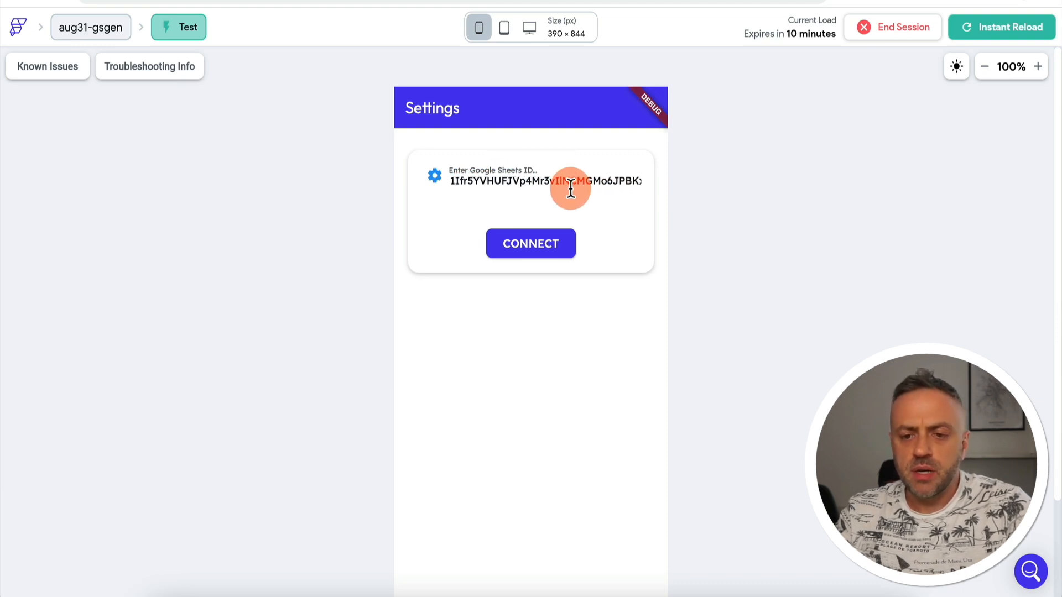
pyautogui.click(537, 249)
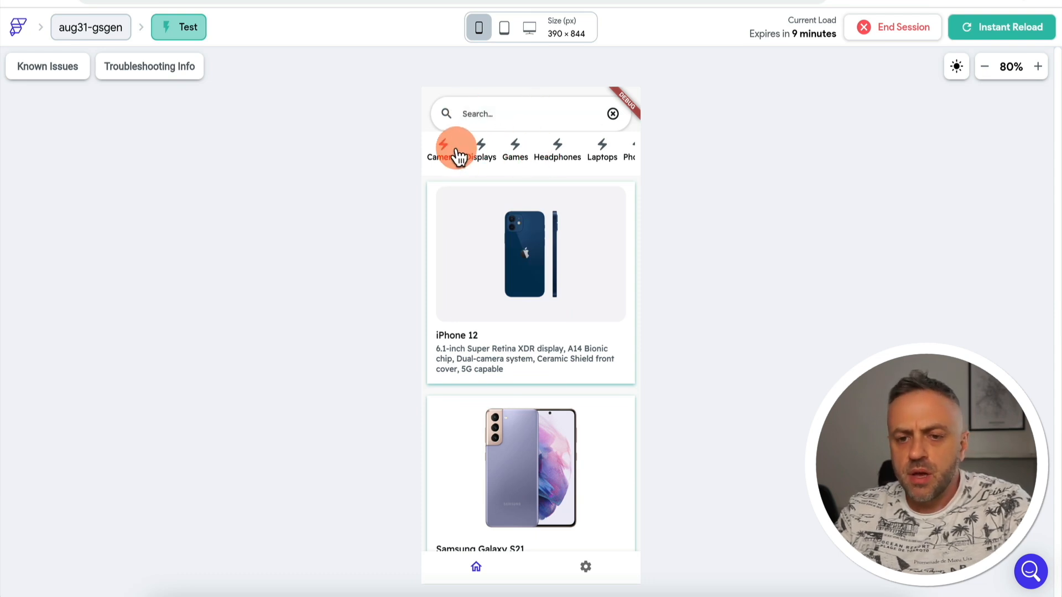
# Browse the category bar and product list, view the iPhone 12 detail page, and return to the list.
pyautogui.hscroll(3, 584, 148)
pyautogui.hscroll(-3, 468, 148)
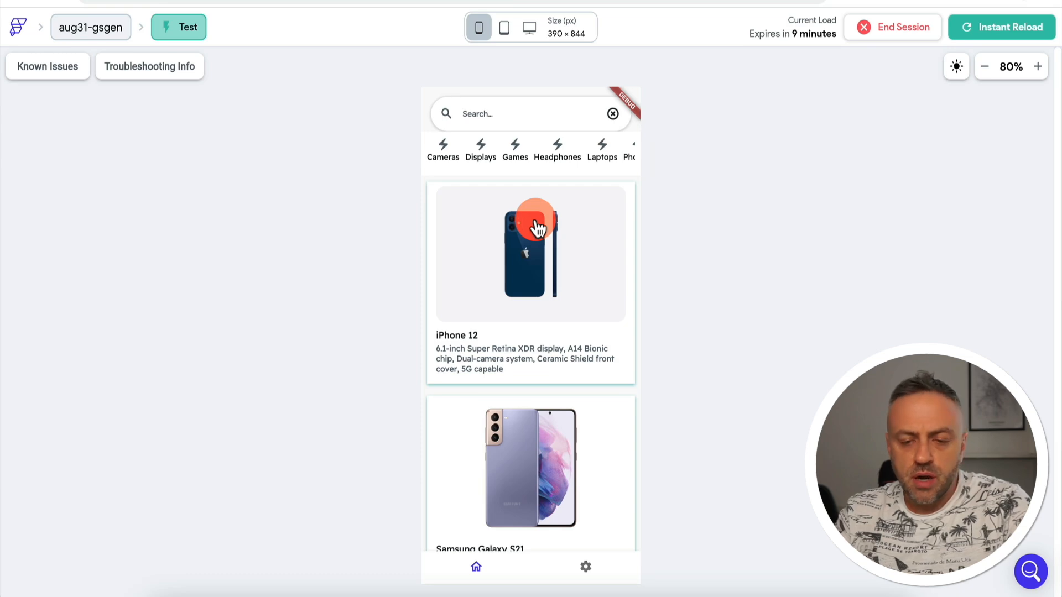
pyautogui.scroll(-6, 518, 271)
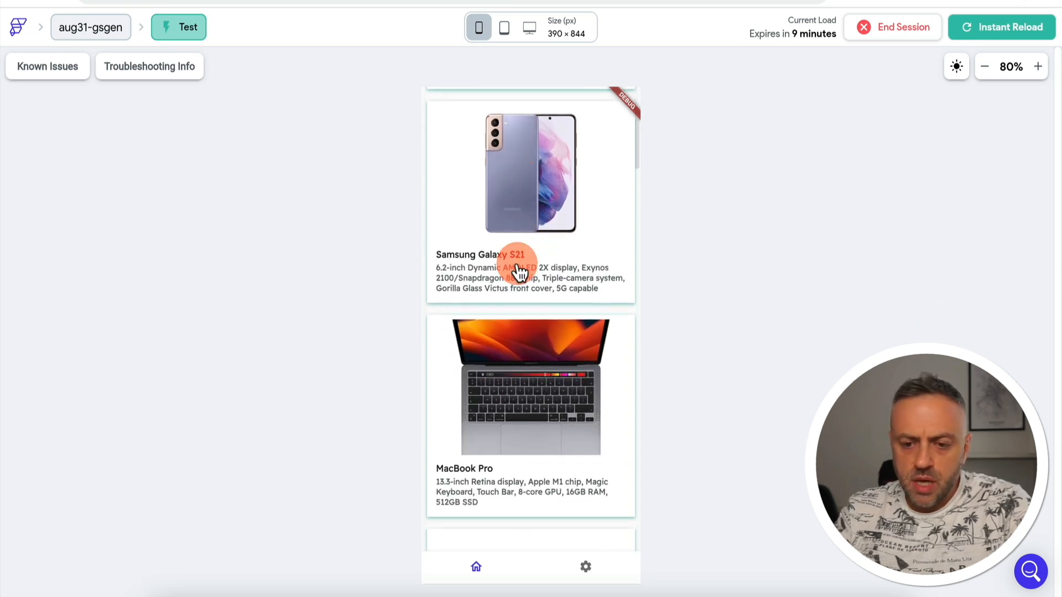
pyautogui.scroll(-10, 518, 271)
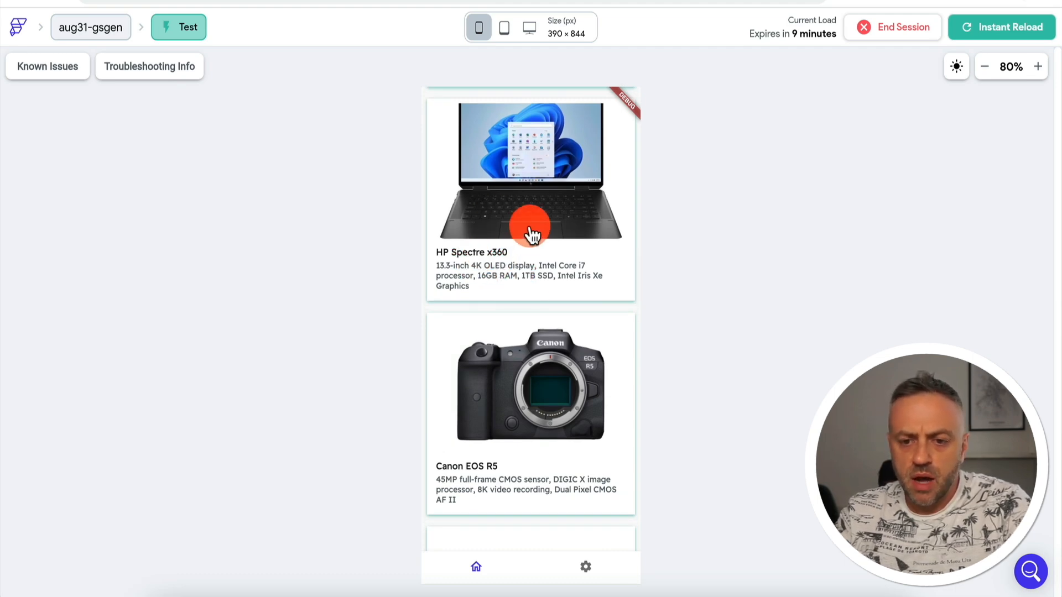
pyautogui.scroll(-5, 522, 238)
pyautogui.scroll(15, 522, 237)
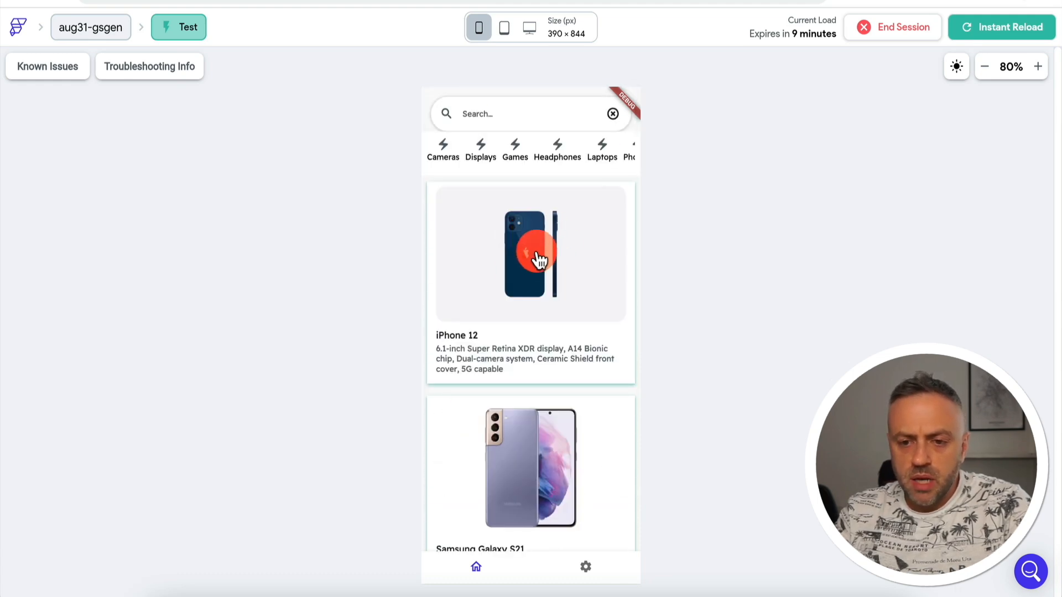
pyautogui.click(540, 256)
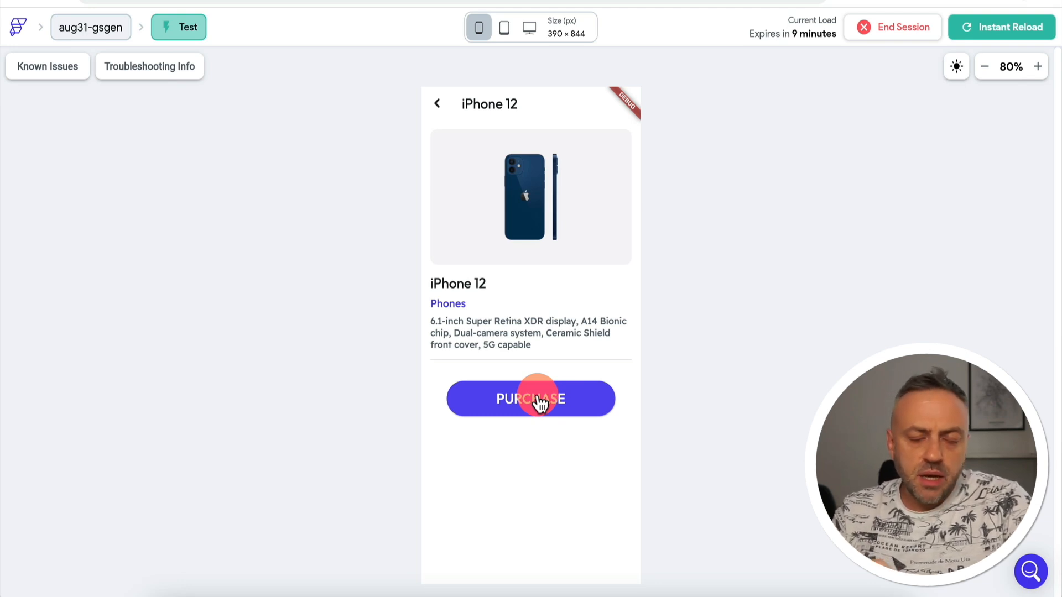
pyautogui.click(439, 107)
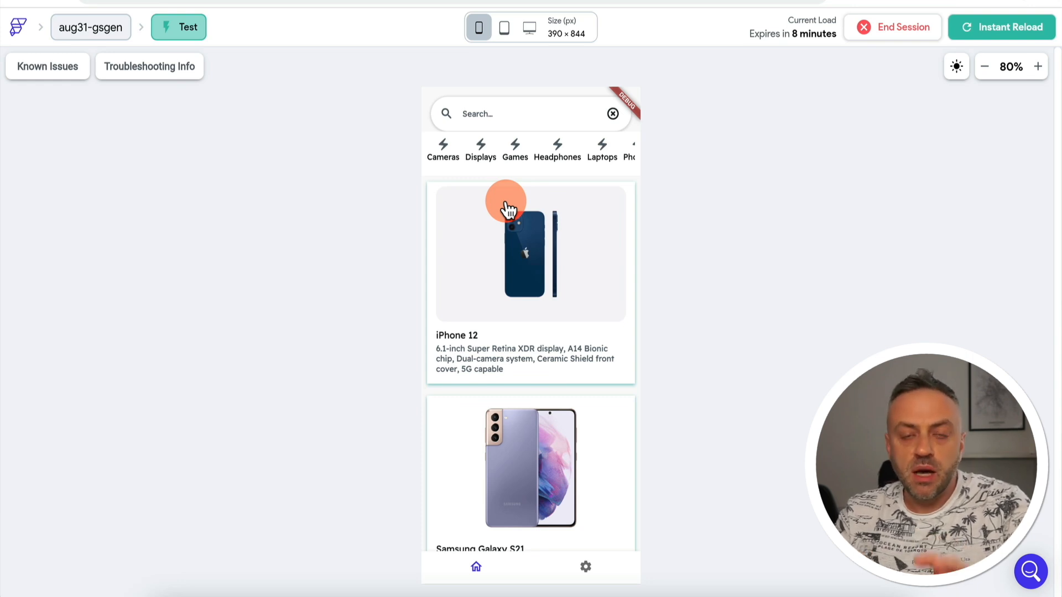
# Search the product list for "iphone".
pyautogui.click(501, 111)
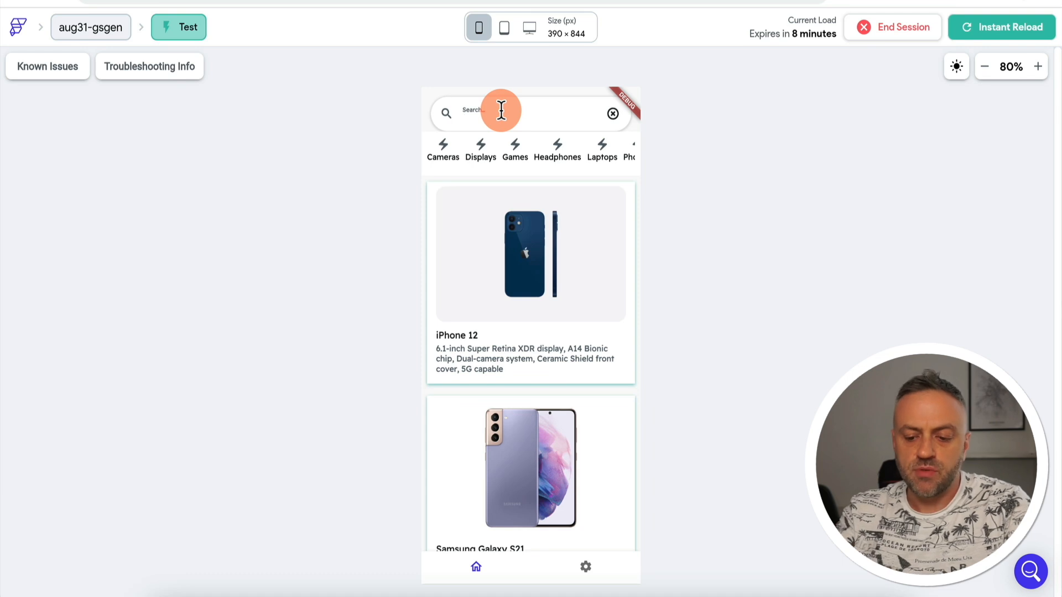
pyautogui.write('iphone')
pyautogui.press('Return')
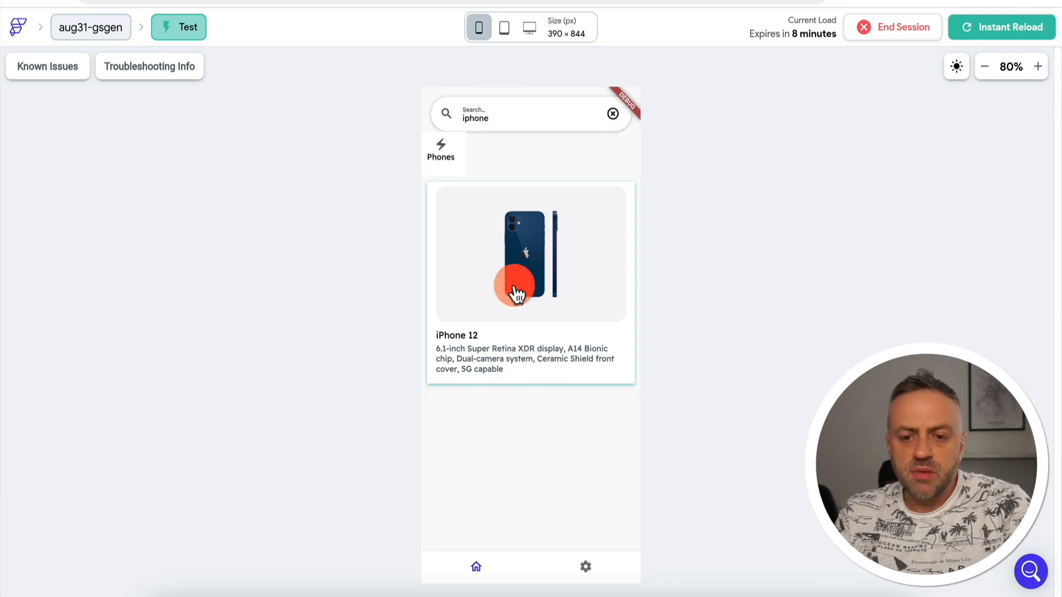
# Clear the iphone search and search the products for "oled".
pyautogui.click(613, 114)
pyautogui.click(538, 116)
pyautogui.write('o')
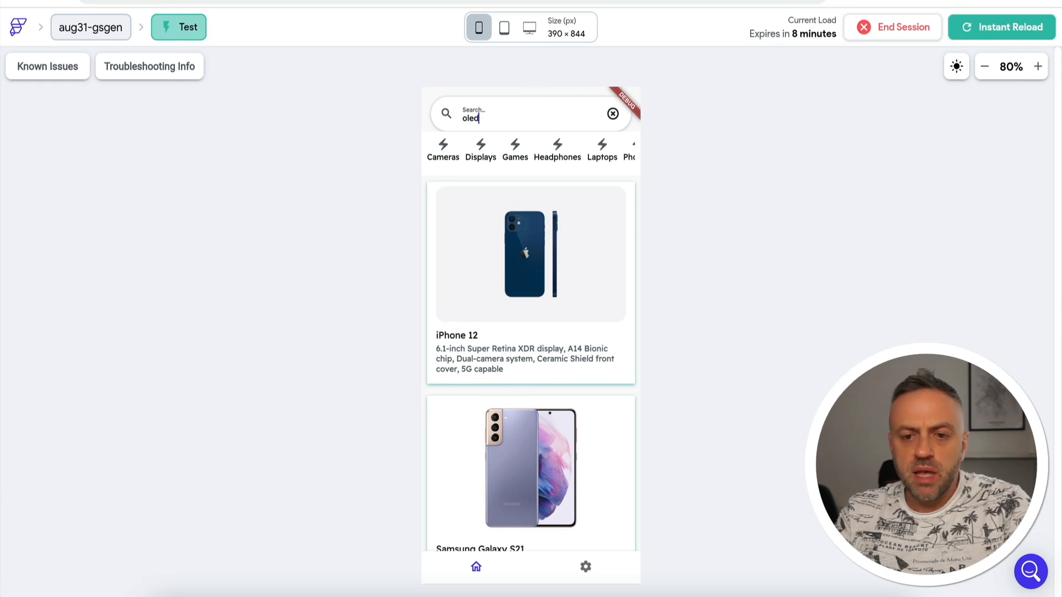
pyautogui.write('led')
pyautogui.press('Return')
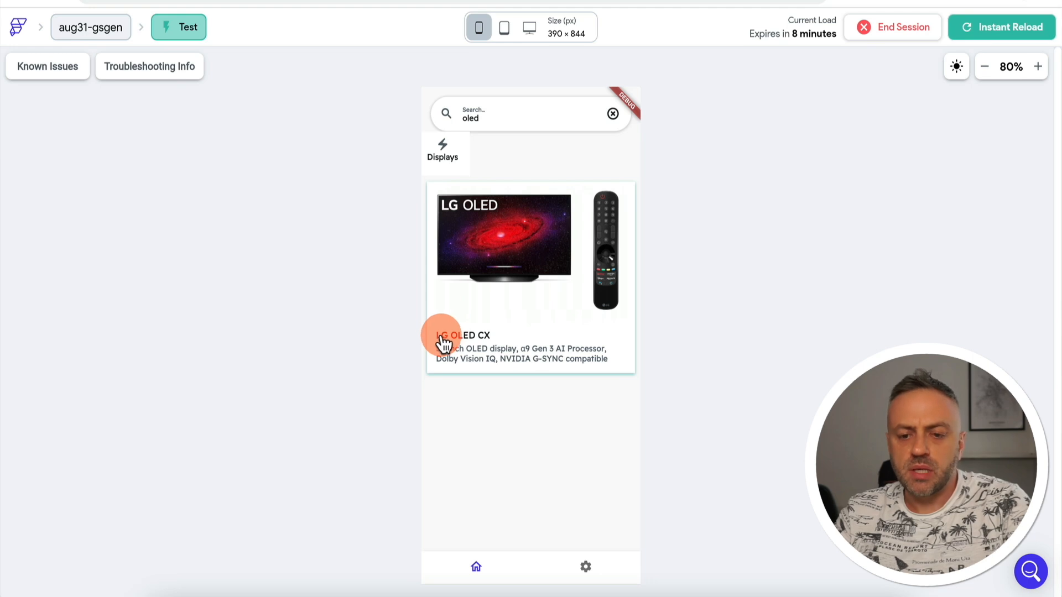
# Replace the oled search with "galaxy" and clear it after viewing the matching products.
pyautogui.click(612, 118)
pyautogui.write('galaxy')
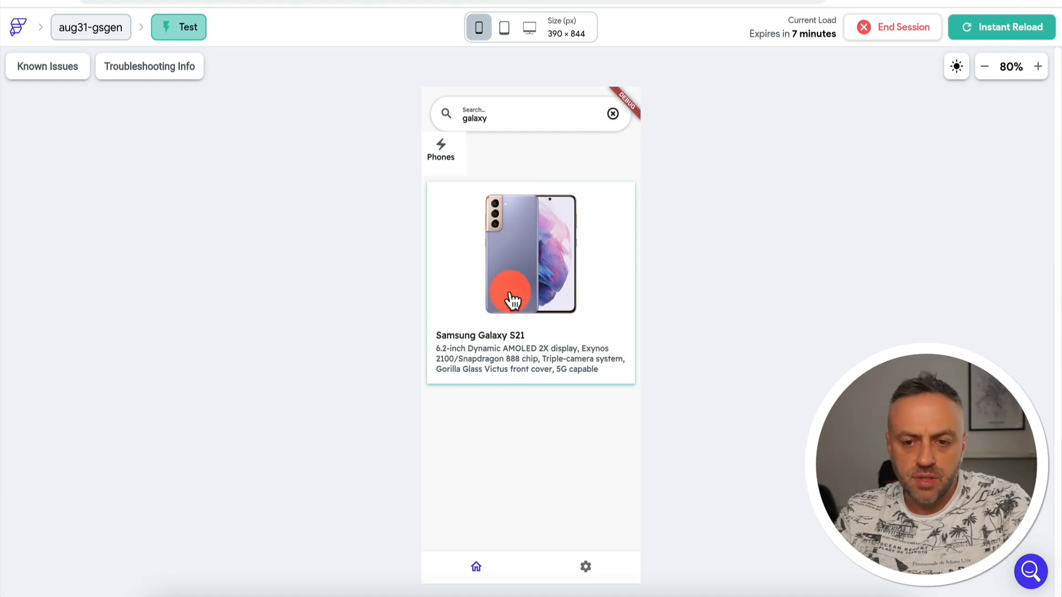
pyautogui.click(613, 114)
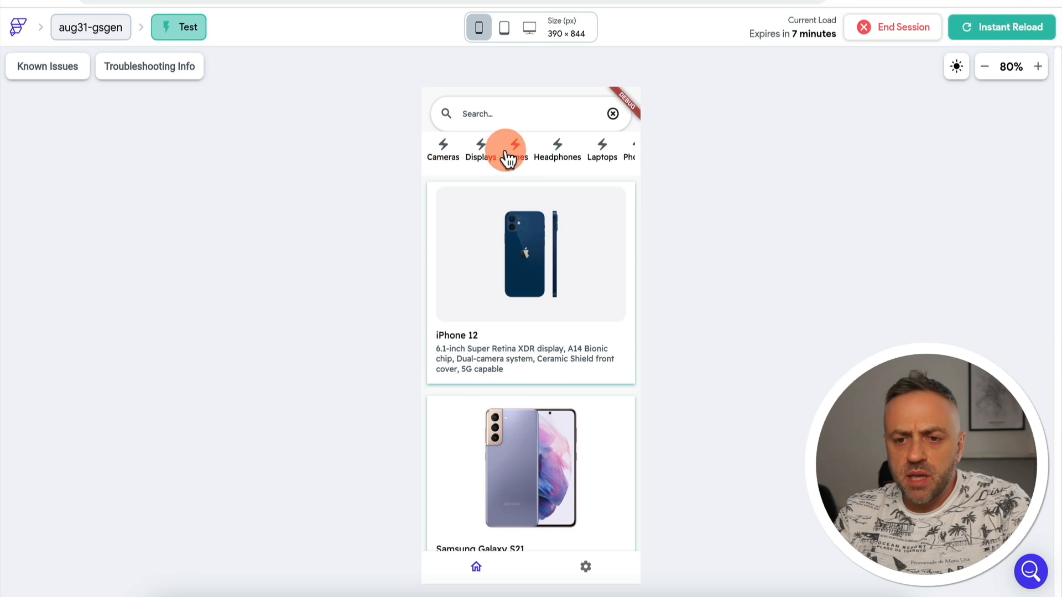
# Look through the full category bar and search the products for "samsung".
pyautogui.hscroll(5, 575, 154)
pyautogui.hscroll(-5, 574, 157)
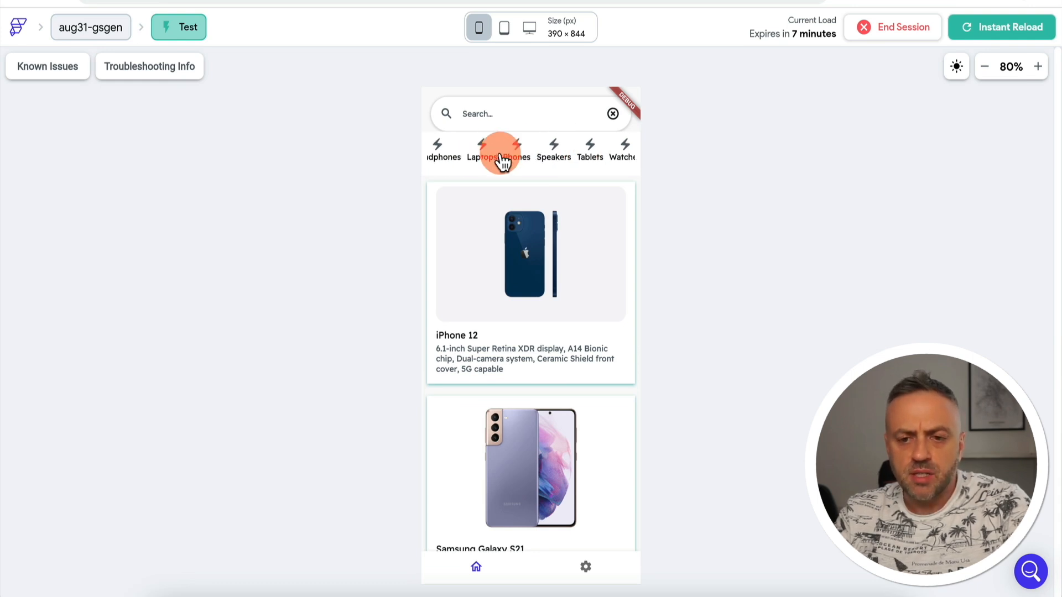
pyautogui.click(500, 116)
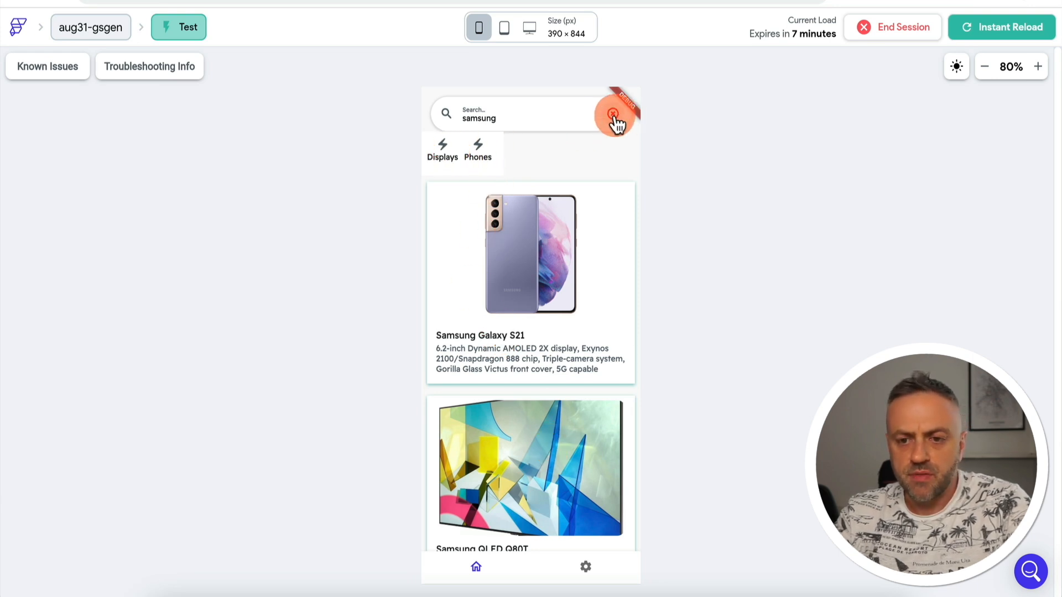
# Clear the samsung search, search the products for "sony", and look through the matching items.
pyautogui.click(613, 114)
pyautogui.hscroll(3, 567, 144)
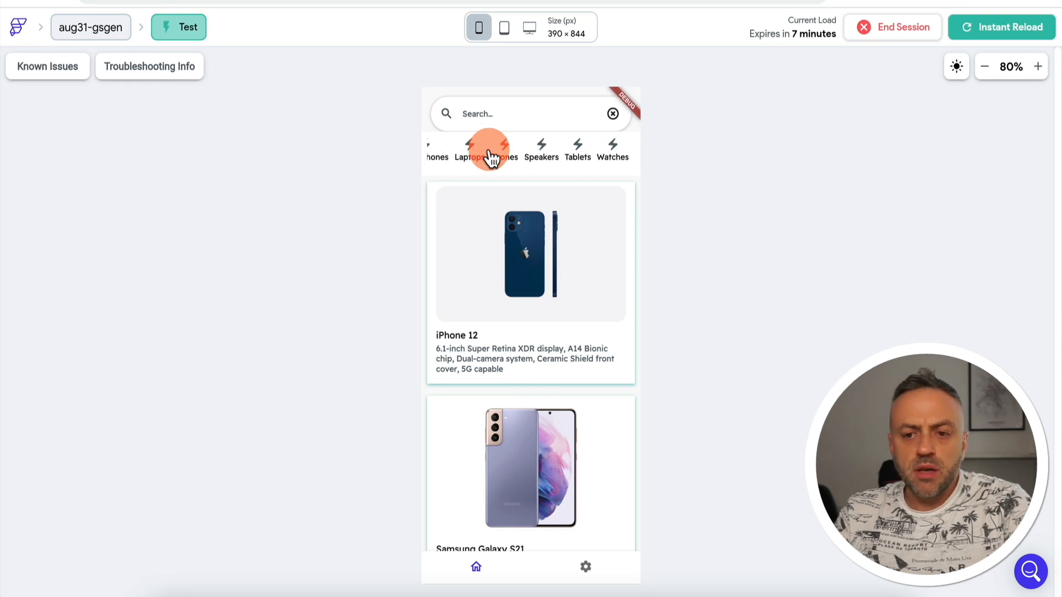
pyautogui.hscroll(-3, 527, 151)
pyautogui.click(555, 118)
pyautogui.write('sony')
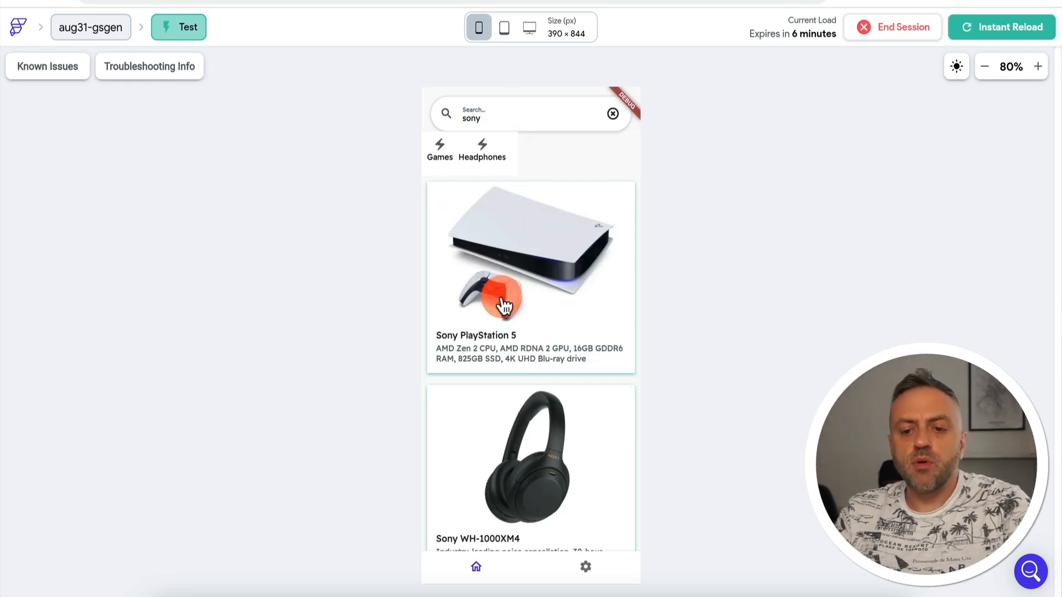
pyautogui.scroll(-1, 504, 304)
pyautogui.scroll(1, 507, 296)
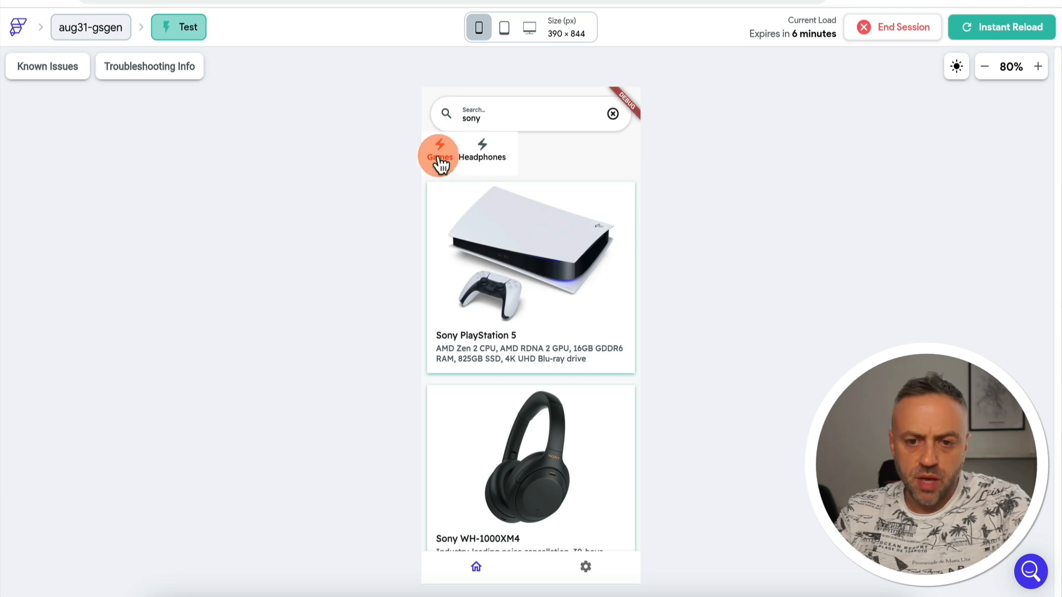
# Clear the sony search and try the Headphones and Displays categories.
pyautogui.click(613, 114)
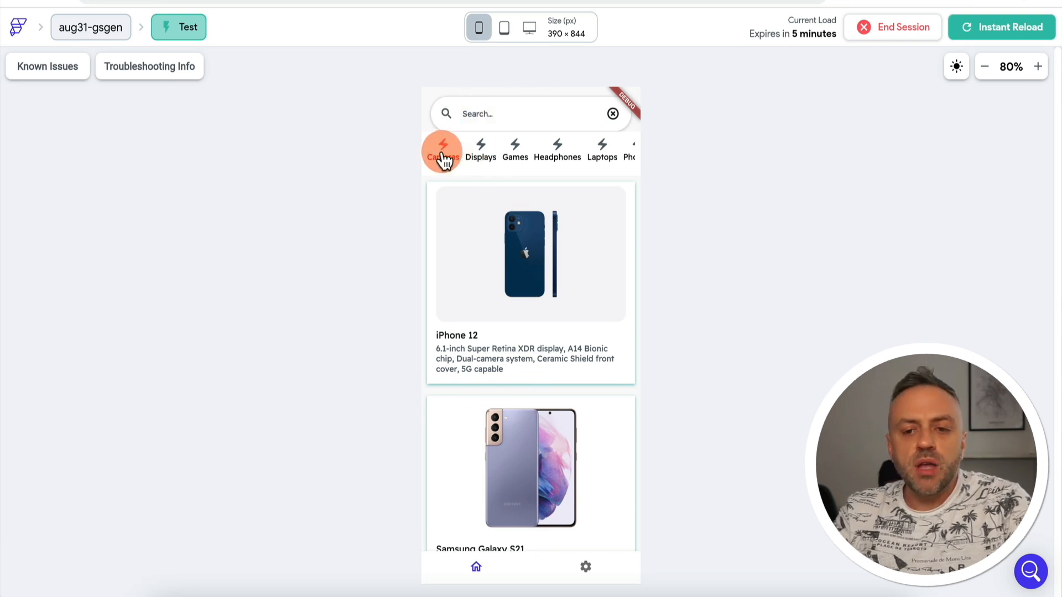
pyautogui.click(560, 154)
pyautogui.click(472, 160)
pyautogui.click(560, 159)
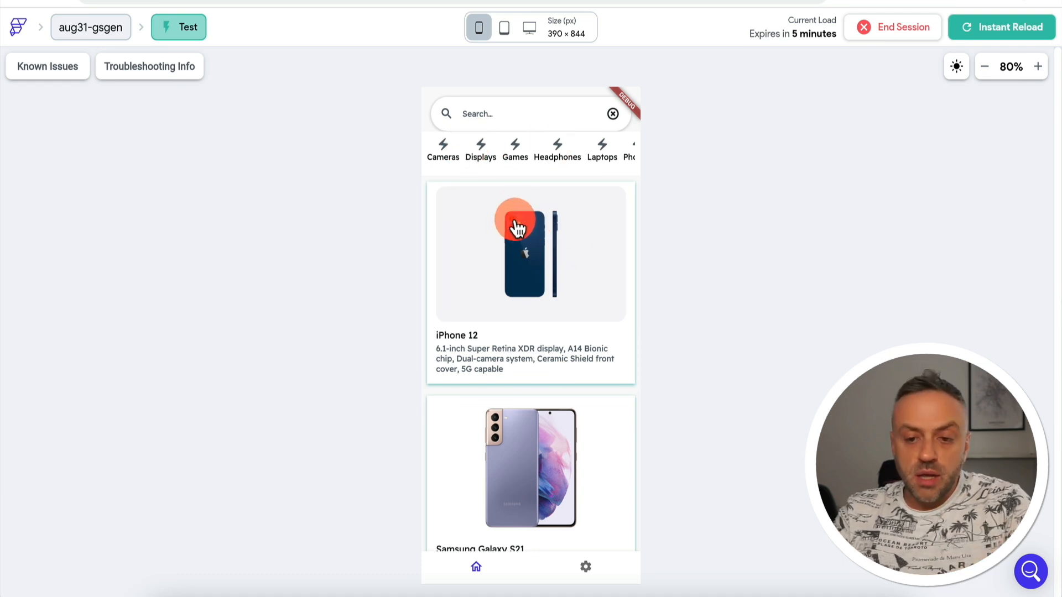
# View the MacBook Pro detail page from the product list and return to the list.
pyautogui.scroll(-8, 493, 307)
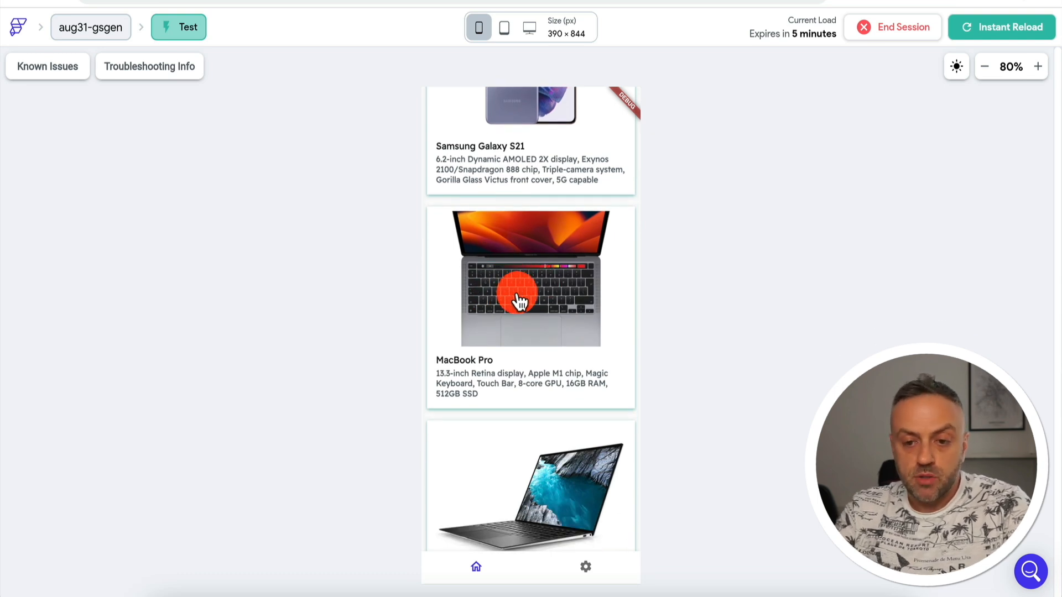
pyautogui.click(529, 284)
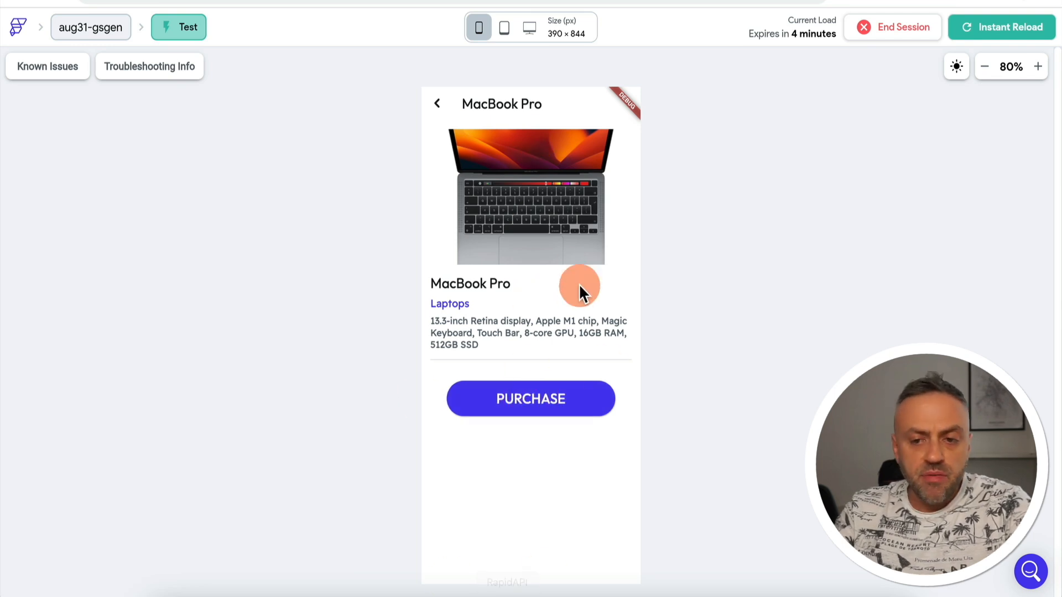
pyautogui.click(438, 104)
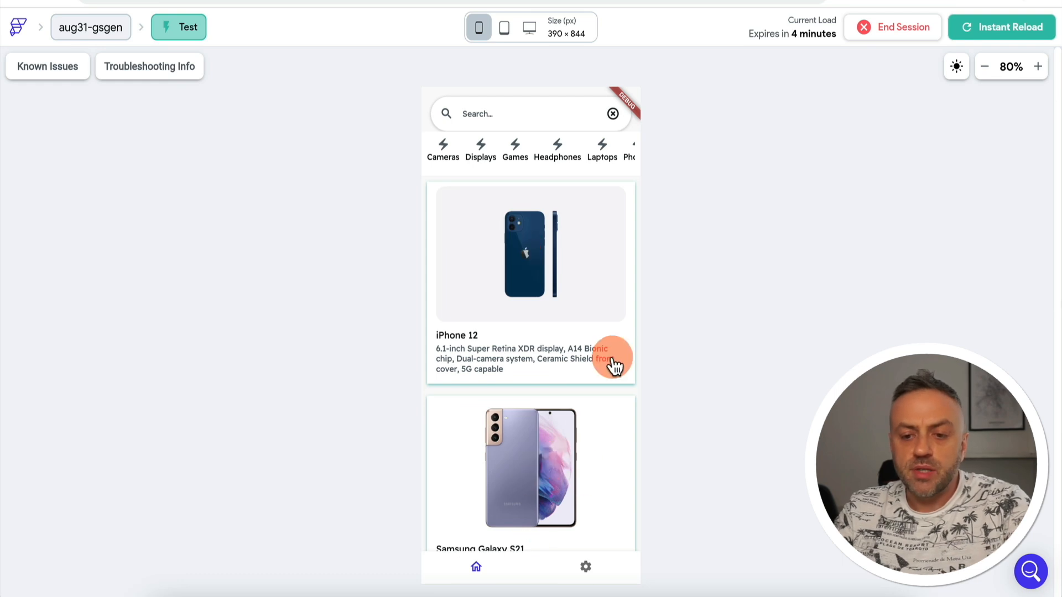
# Reconnect the app to the Google Sheet from its settings page.
pyautogui.click(585, 568)
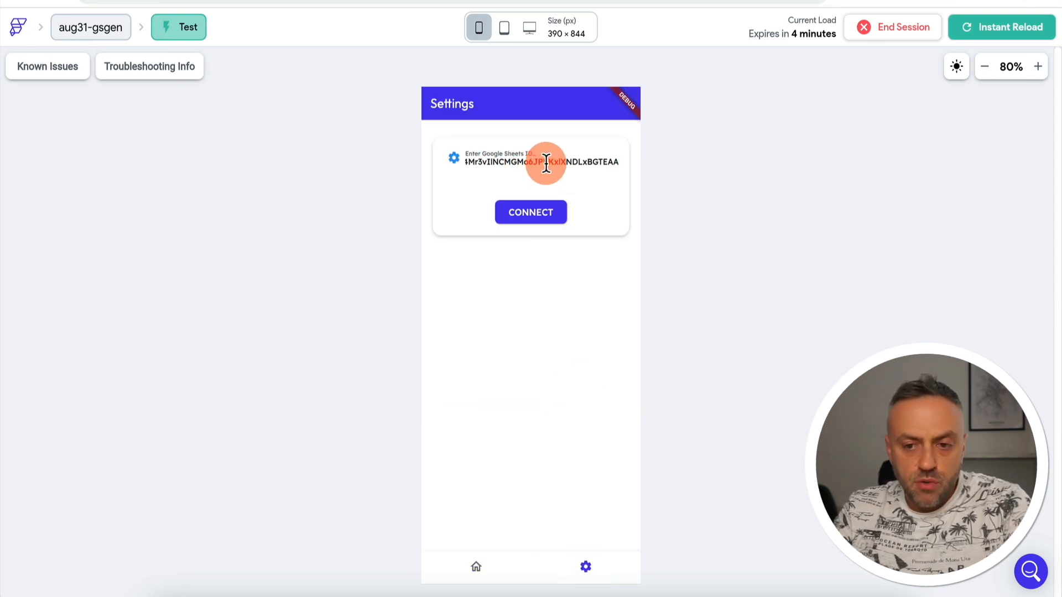
pyautogui.click(541, 217)
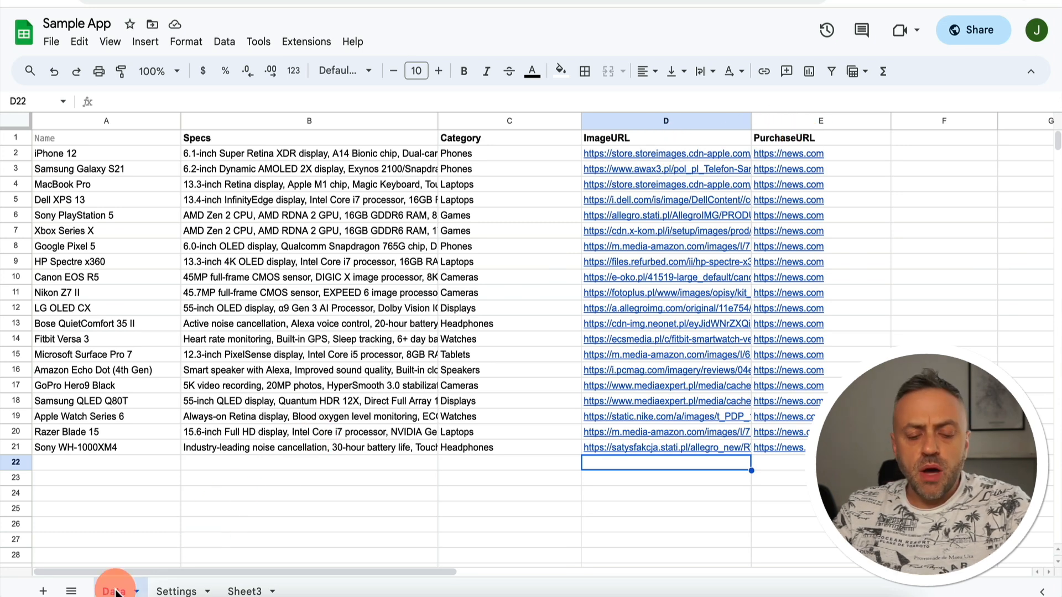
# In Google Sheets, copy and clear the searchBar row of the Settings sheet, and reconnect the FlutterFlow test app to load the change.
pyautogui.click(180, 591)
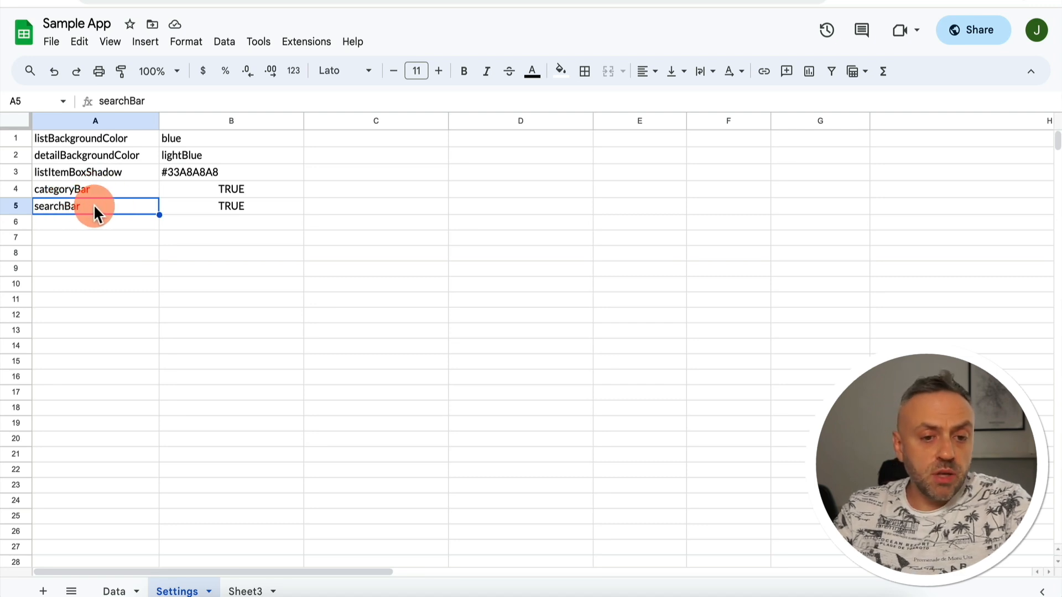
pyautogui.click(15, 205)
pyautogui.hotkey('ctrl', 'c')
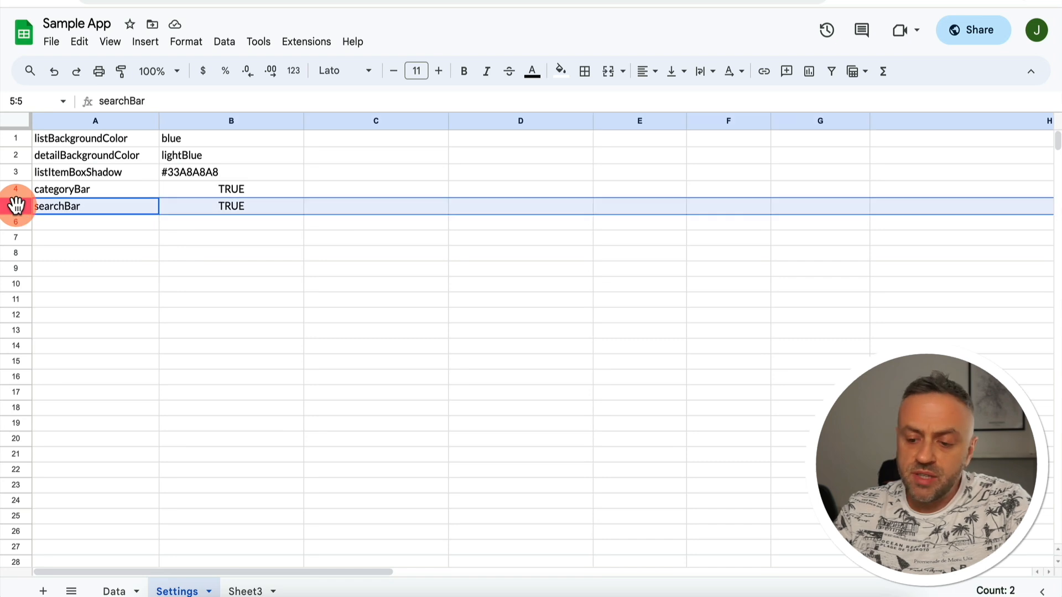
pyautogui.press('Delete')
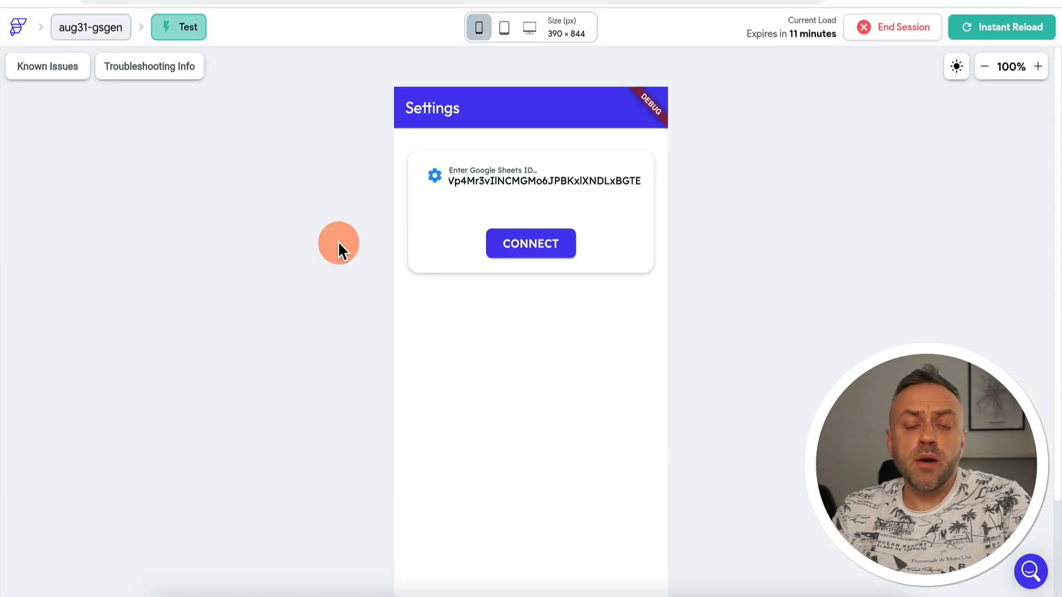
pyautogui.click(514, 249)
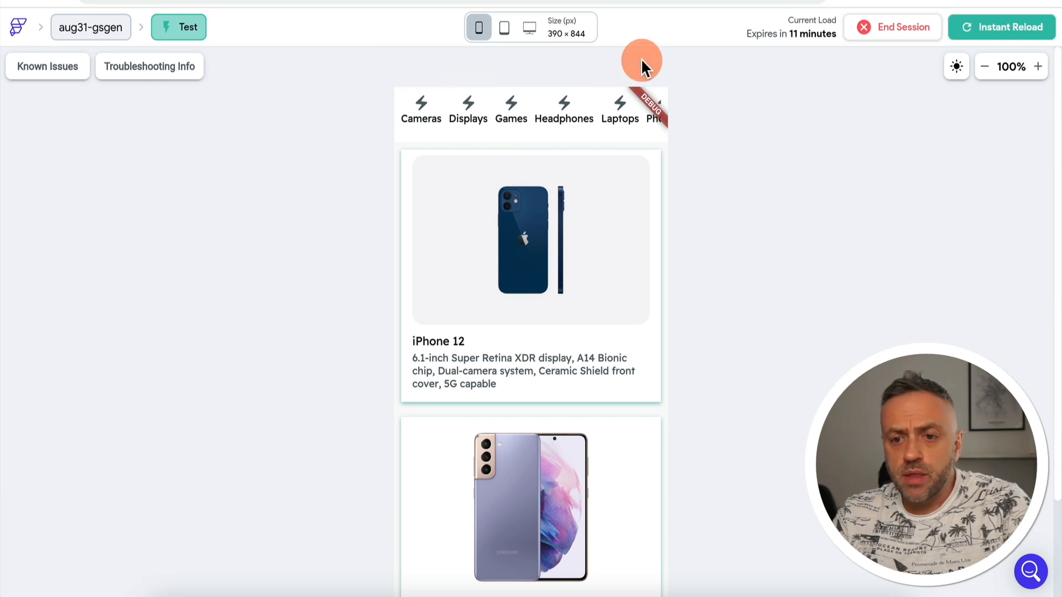
pyautogui.click(419, 104)
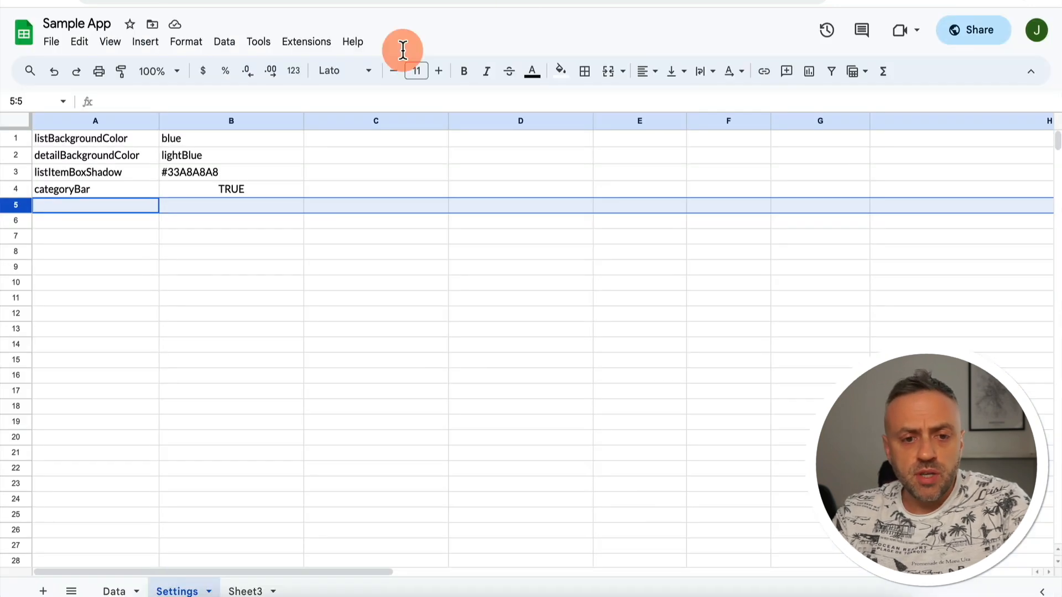
# Clear the categoryBar row in the spreadsheet's Settings sheet and reconnect the test app to load the change.
pyautogui.click(17, 191)
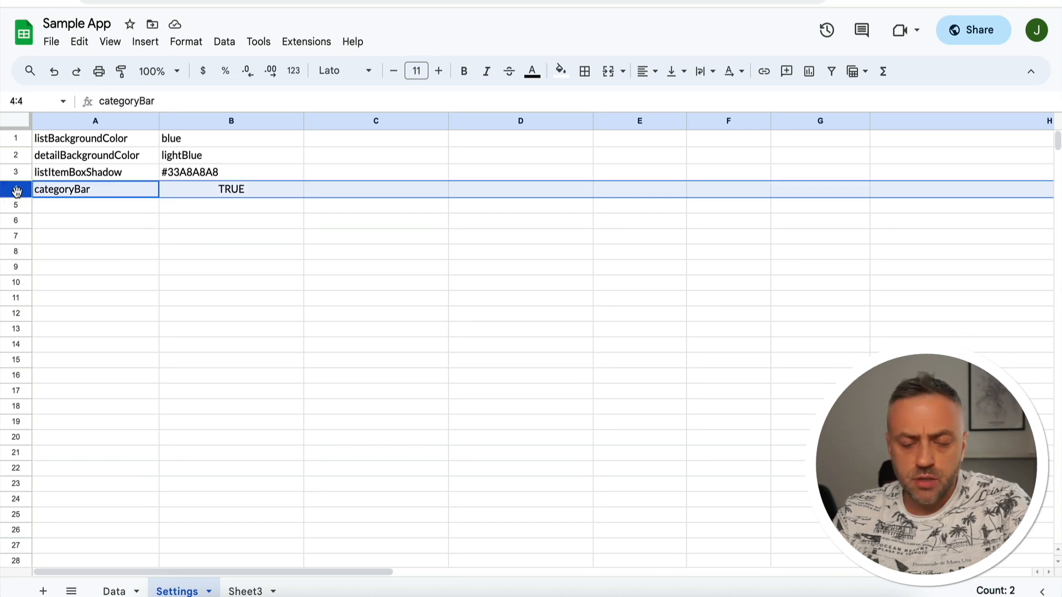
pyautogui.press('Delete')
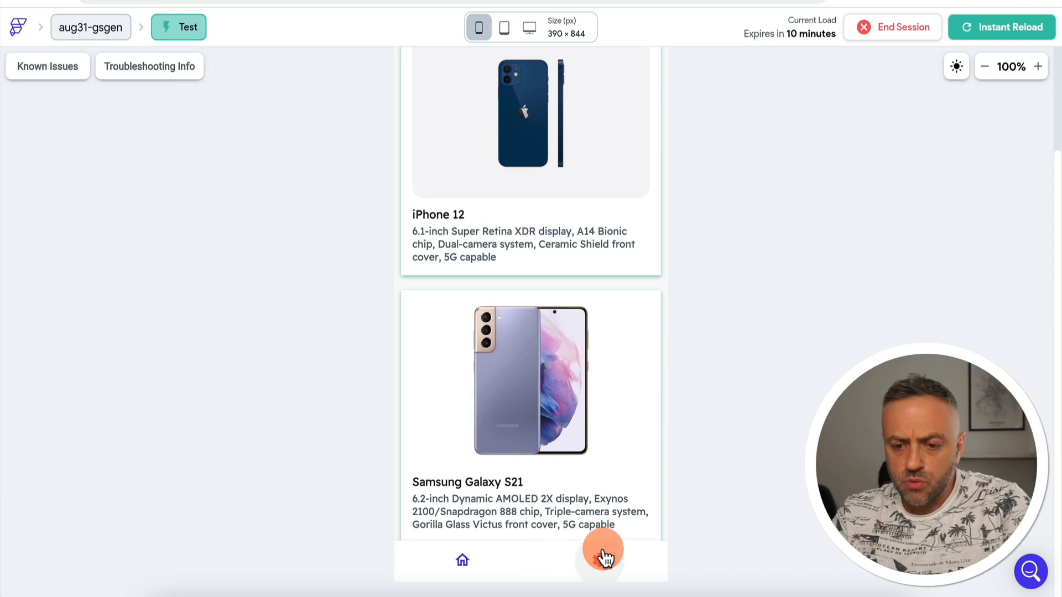
pyautogui.click(603, 559)
pyautogui.click(524, 226)
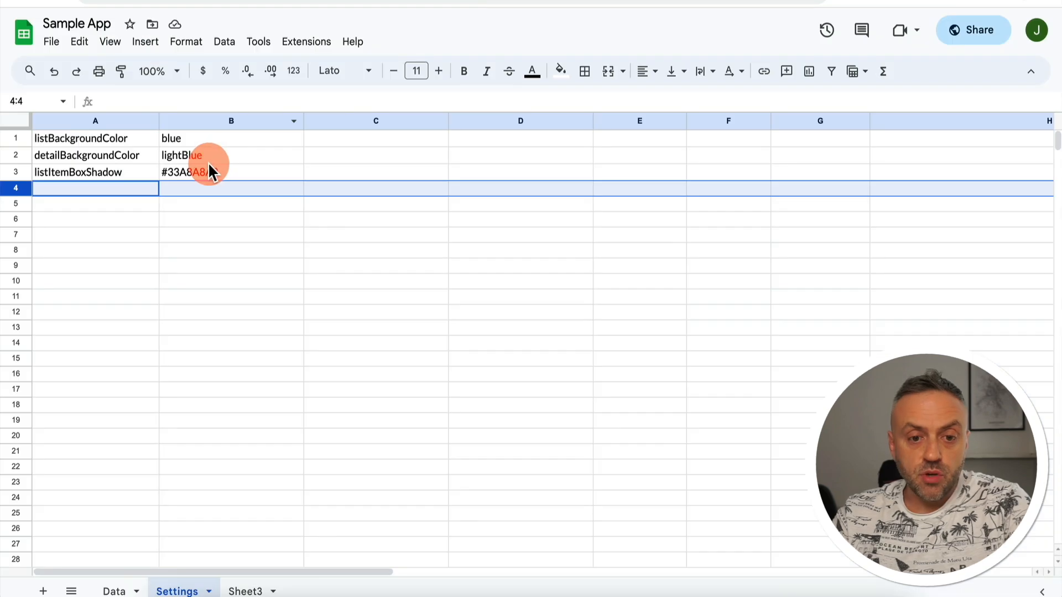
# Restore the categoryBar row with the value TRUE and paste the copied searchBar row below it in the Settings sheet.
pyautogui.write('categoryBar\tTRUE')
pyautogui.press('Down')
pyautogui.hotkey('ctrl', 'v')
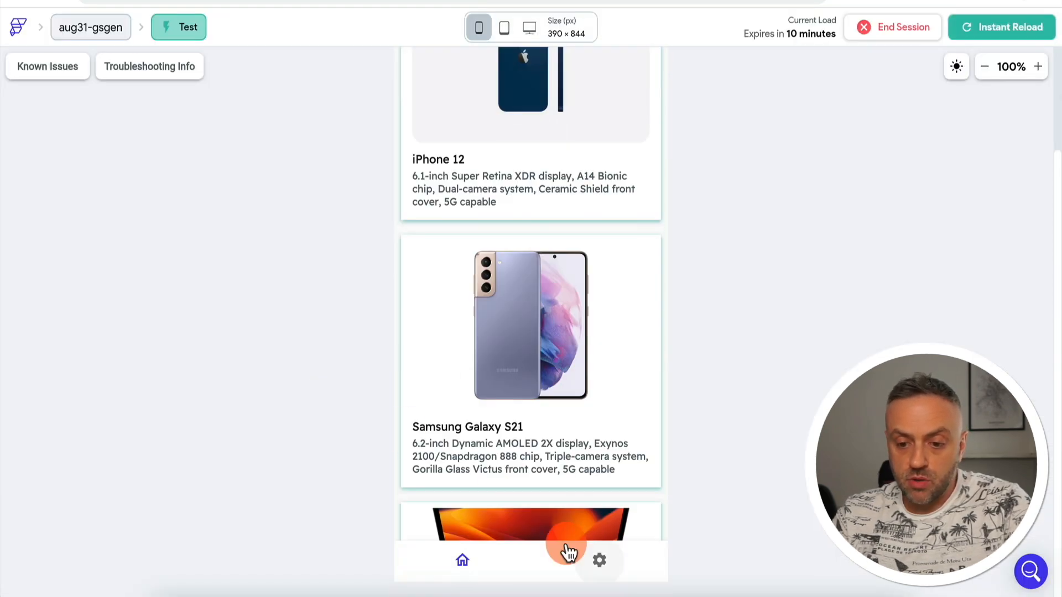
# Reconnect the test app to the Google Sheet from its settings page to load the restored search and category bars.
pyautogui.click(598, 562)
pyautogui.click(531, 120)
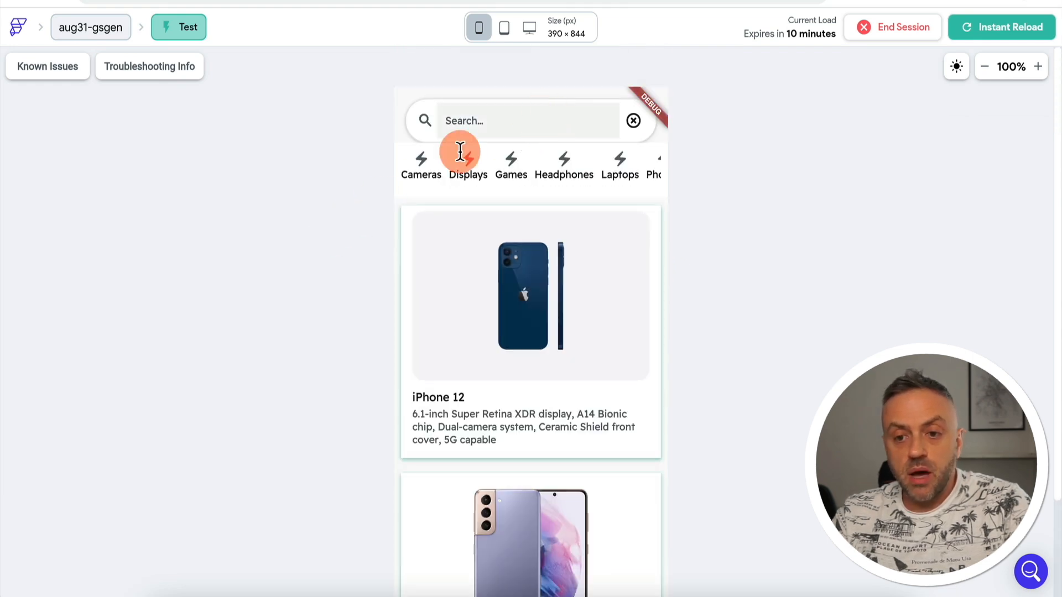
pyautogui.click(483, 122)
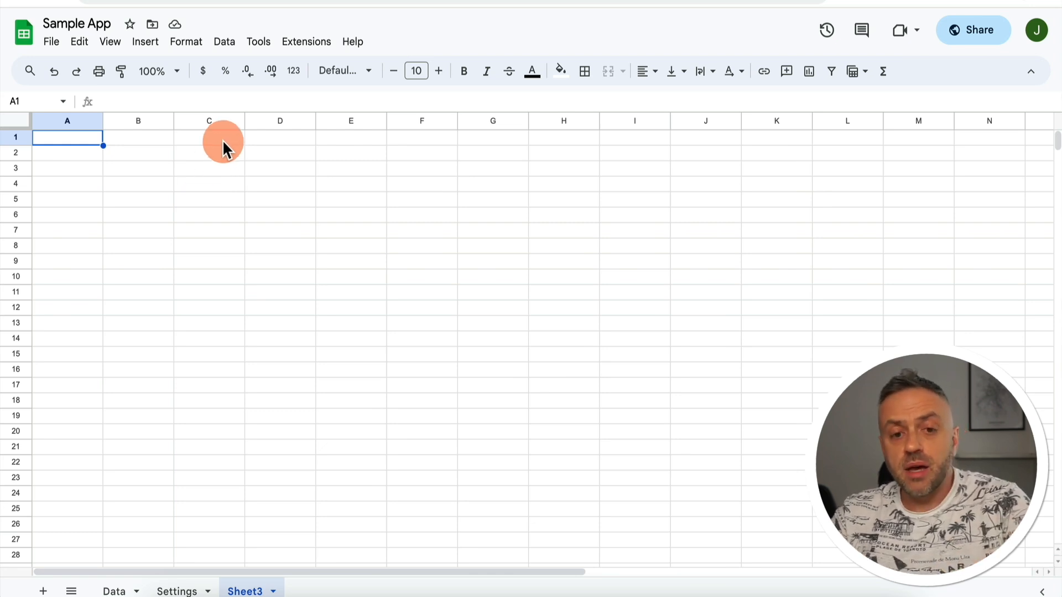
# In Google Sheets, examine the marketplace listing of the installed GPT for Docs Sheets Slides add-on and close it.
pyautogui.click(302, 45)
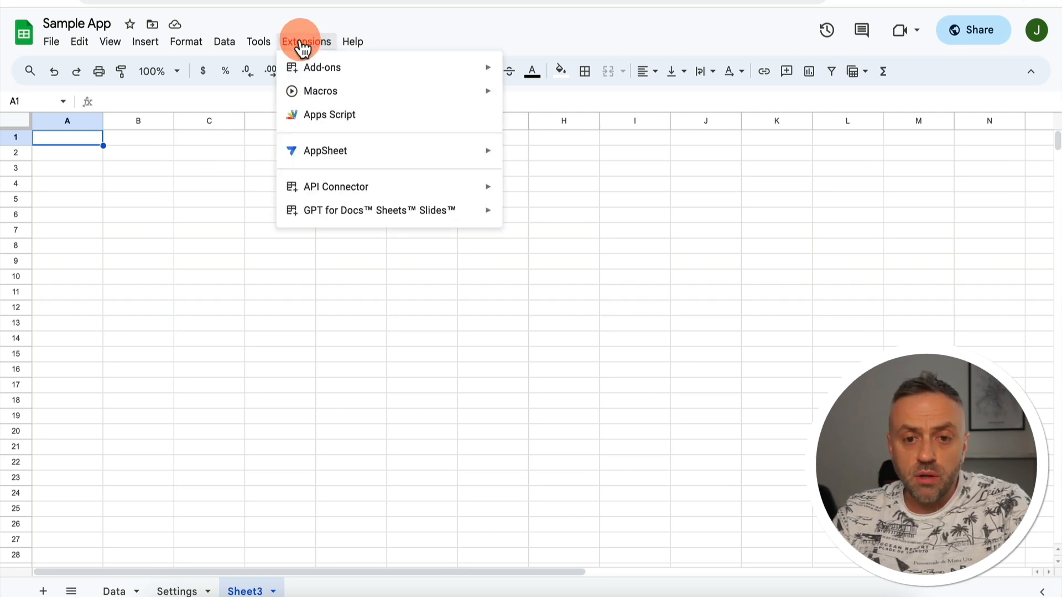
pyautogui.moveTo(326, 216)
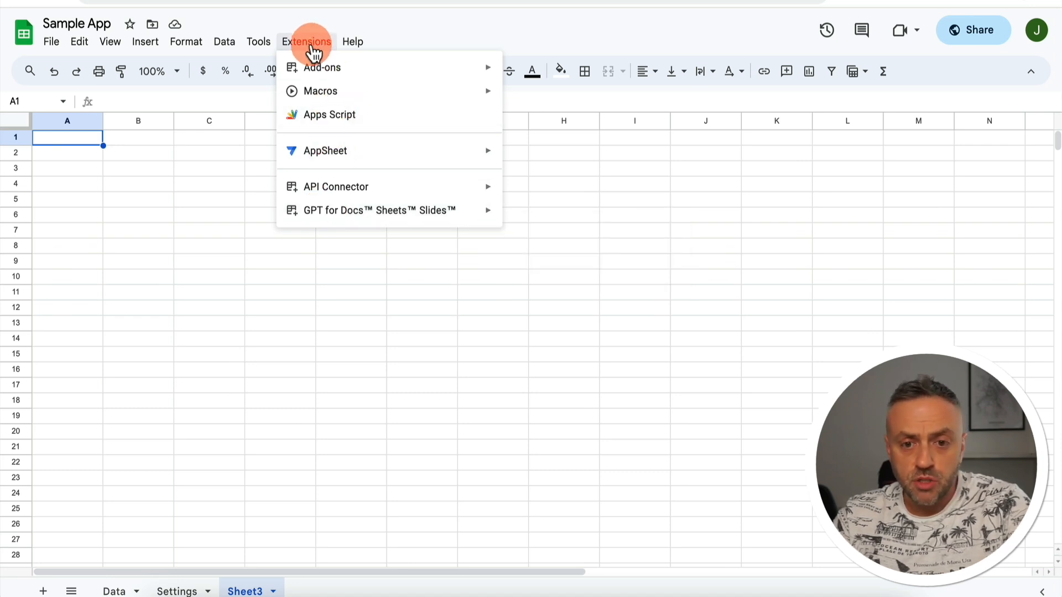
pyautogui.moveTo(349, 69)
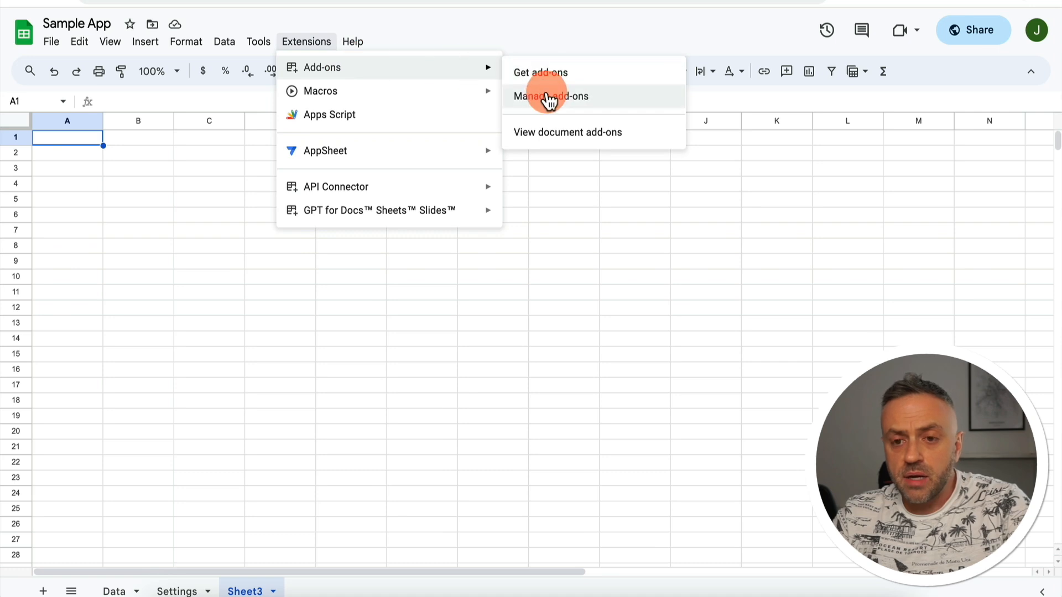
pyautogui.click(548, 98)
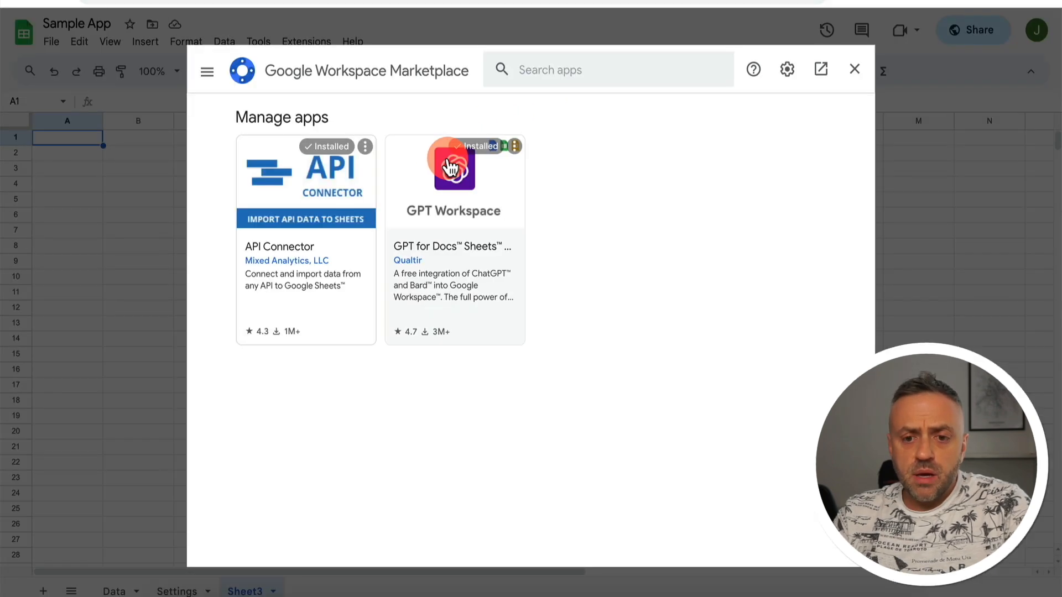
pyautogui.click(458, 219)
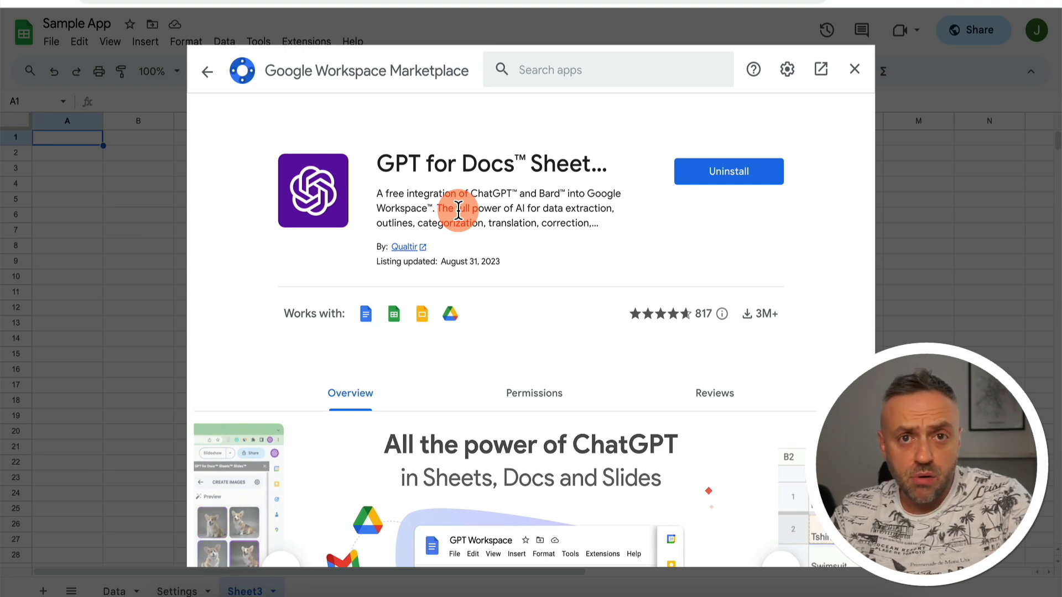
pyautogui.click(854, 72)
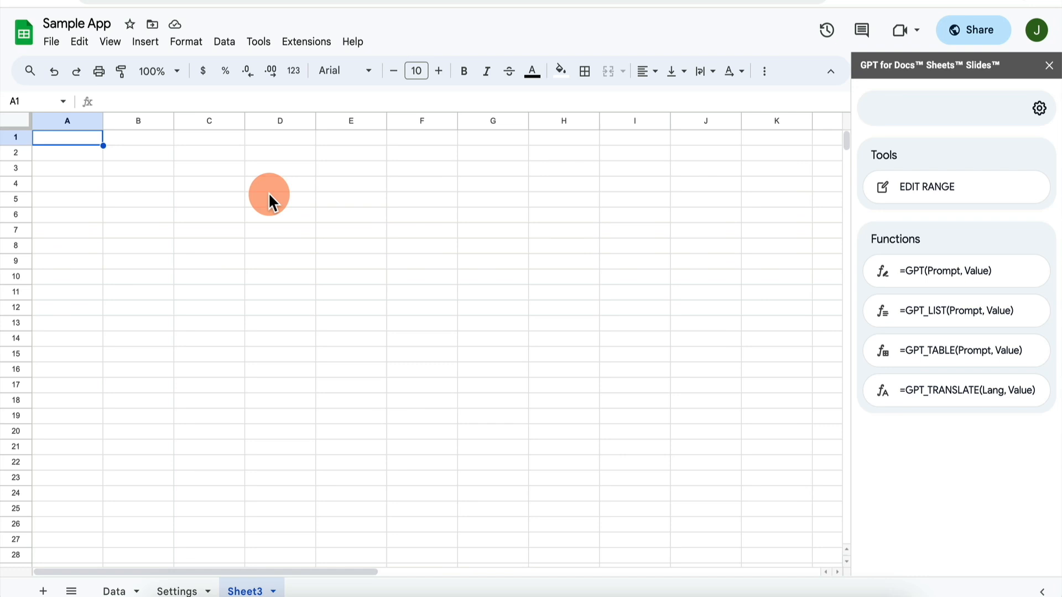
# Look up the =gpt functions in cell A1 of Sheet3, read the GPT_TABLE description, and return to the Data sheet without the add-on sidebar.
pyautogui.write('=gpt')
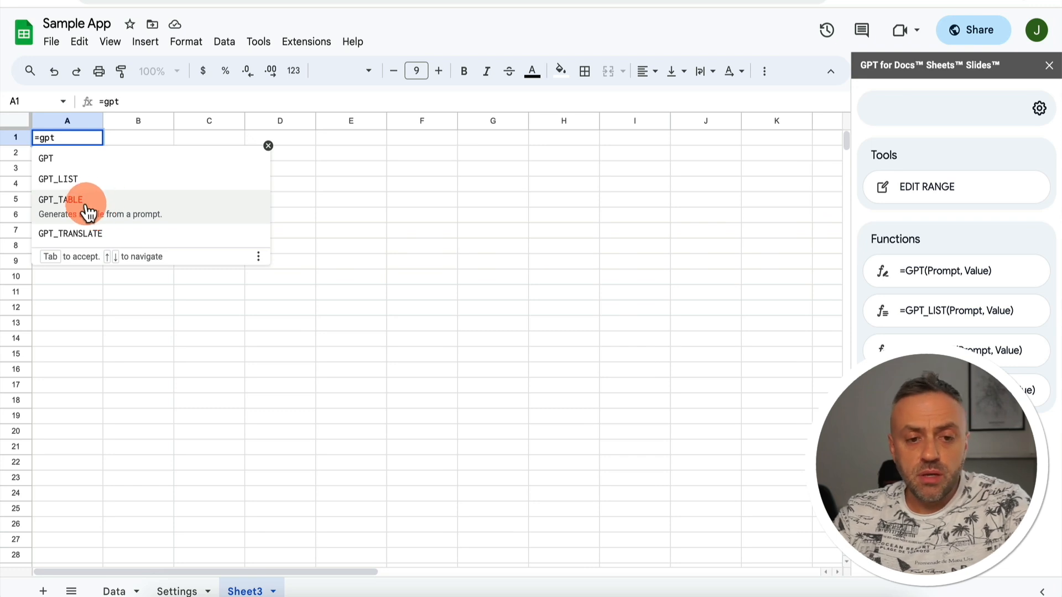
pyautogui.press('Escape')
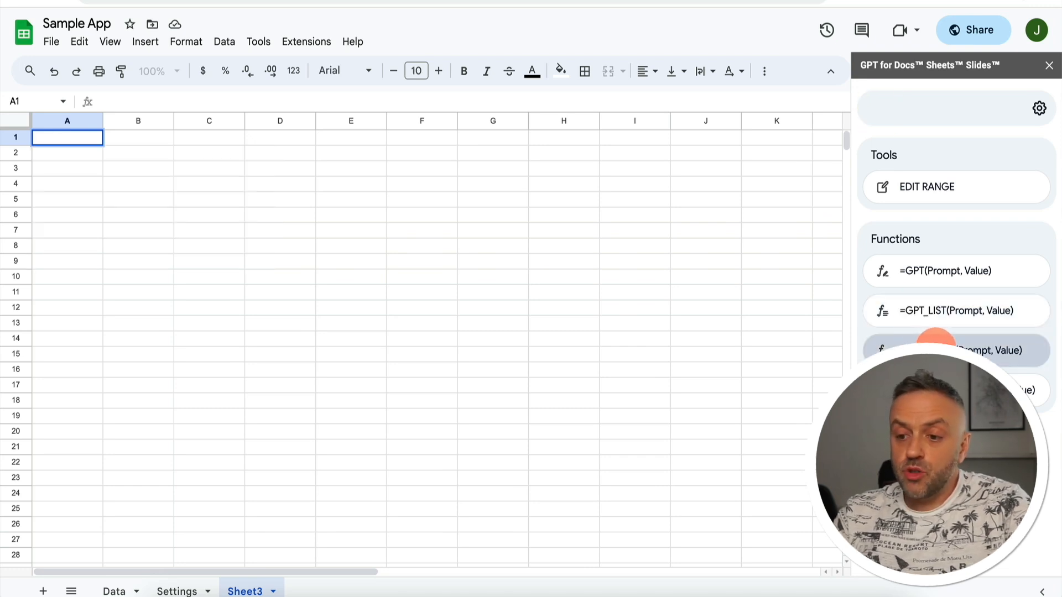
pyautogui.click(935, 343)
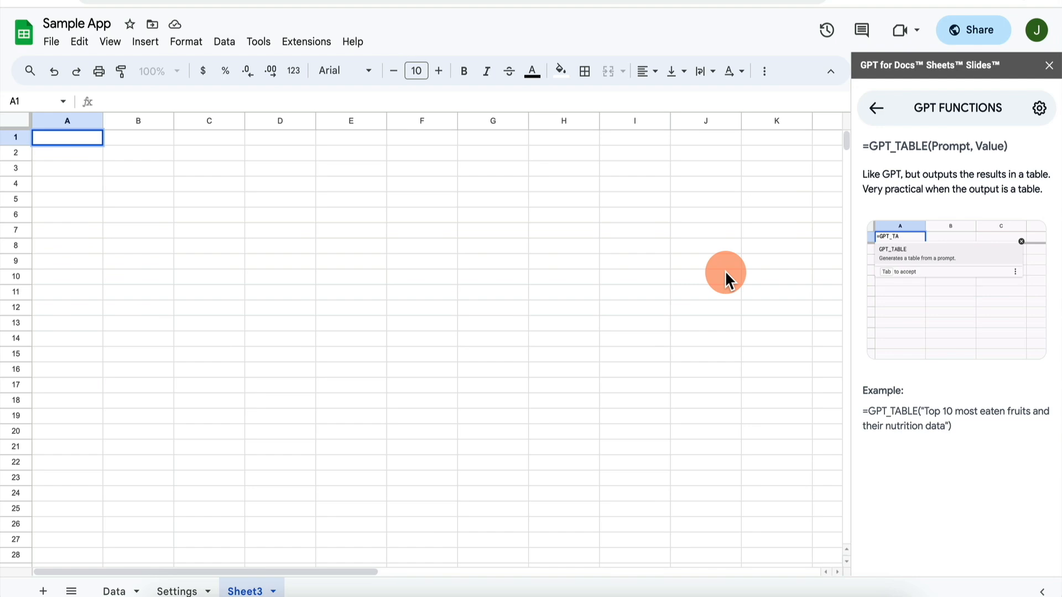
pyautogui.click(114, 590)
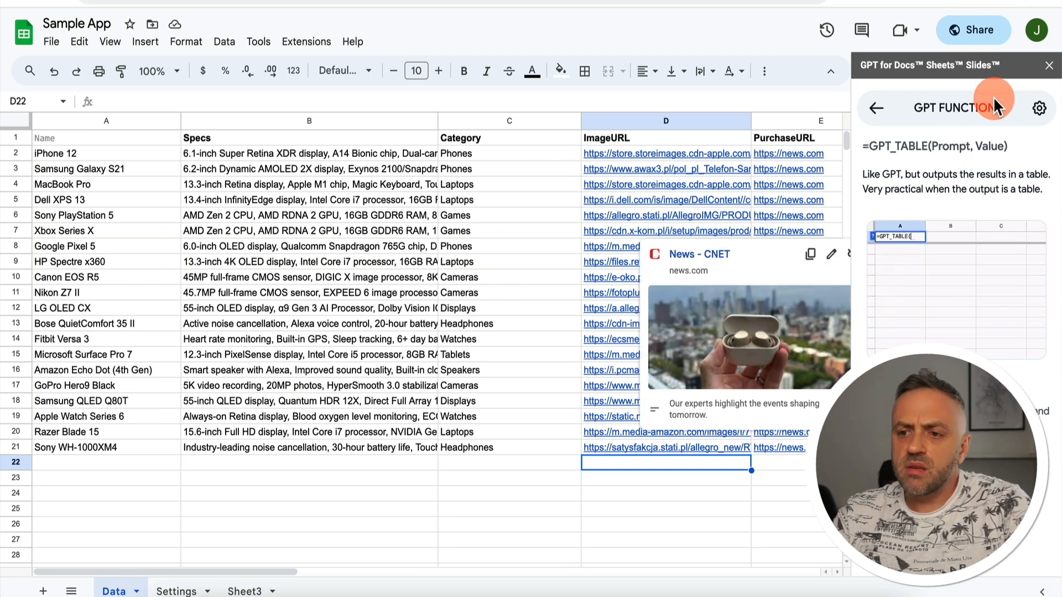
pyautogui.click(1049, 66)
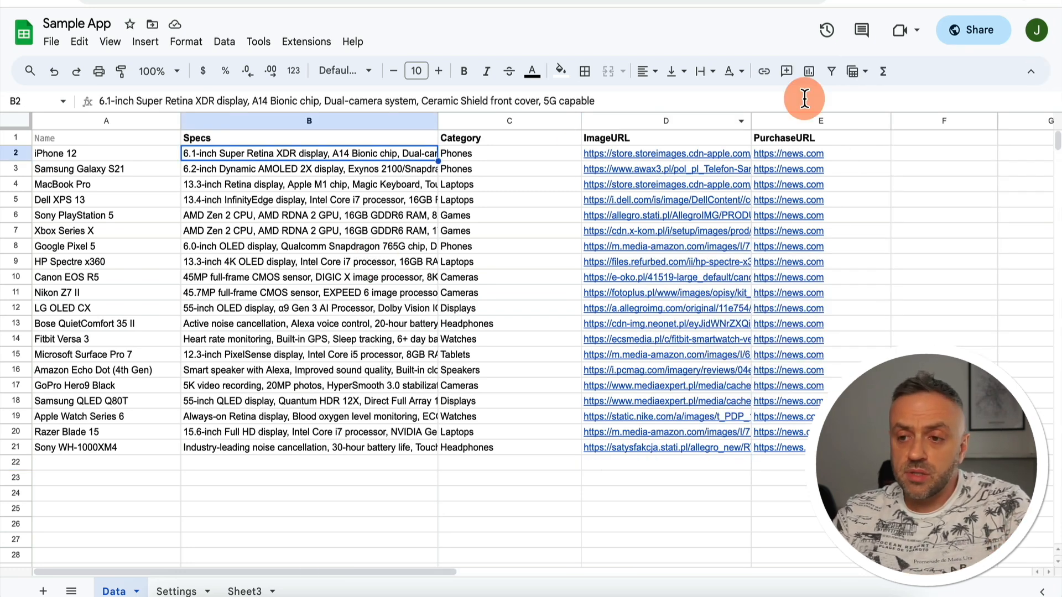
# Check the general access options in the spreadsheet's sharing settings and keep Anyone with the link.
pyautogui.click(971, 33)
pyautogui.click(437, 370)
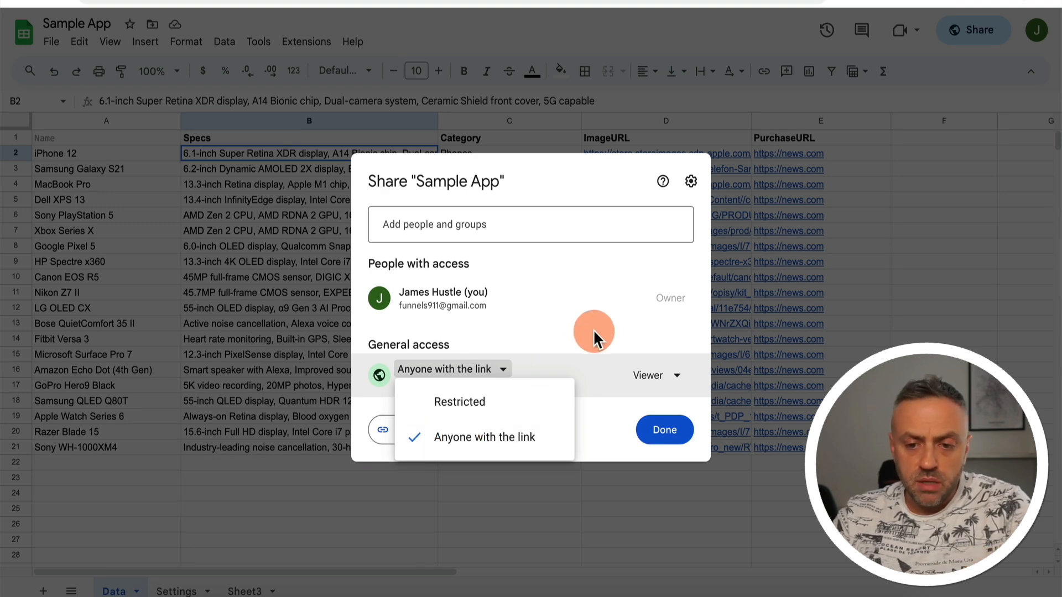
pyautogui.click(586, 278)
pyautogui.click(656, 430)
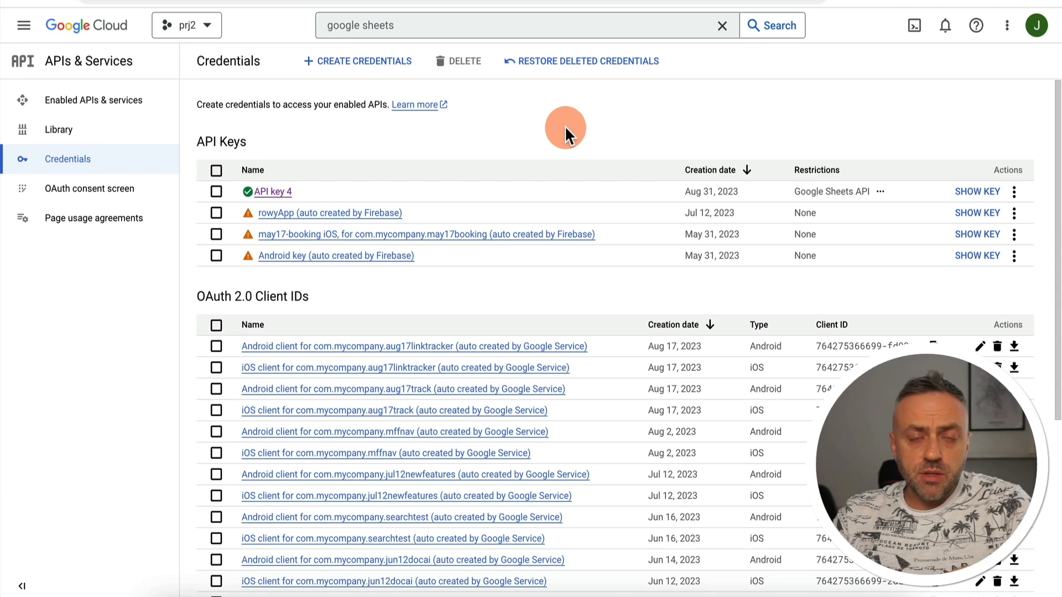
# In Google Cloud, open the Google Sheets API product page and check whether the API is enabled.
pyautogui.click(416, 25)
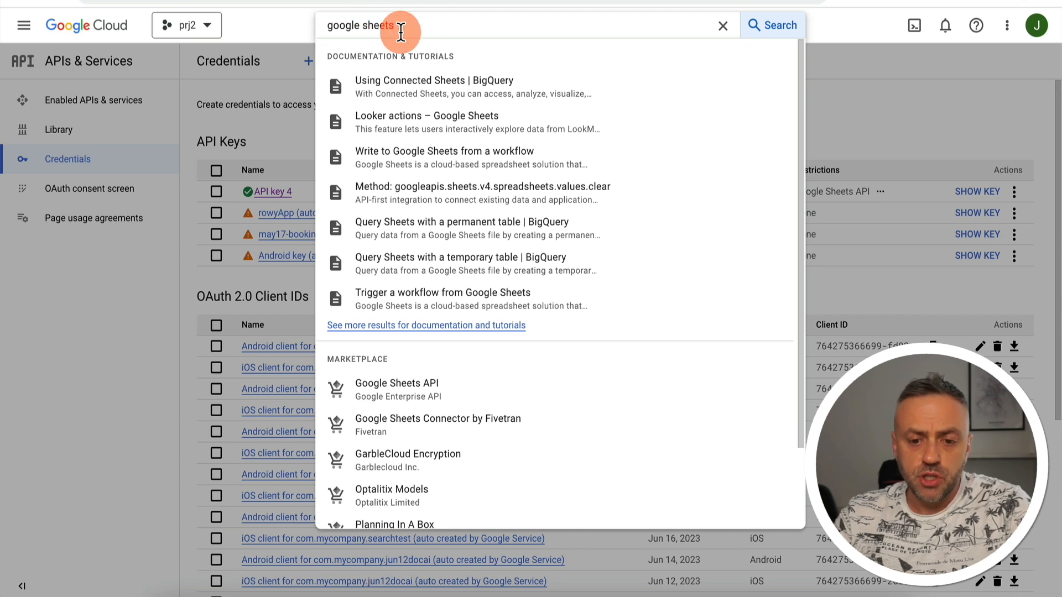
pyautogui.click(427, 406)
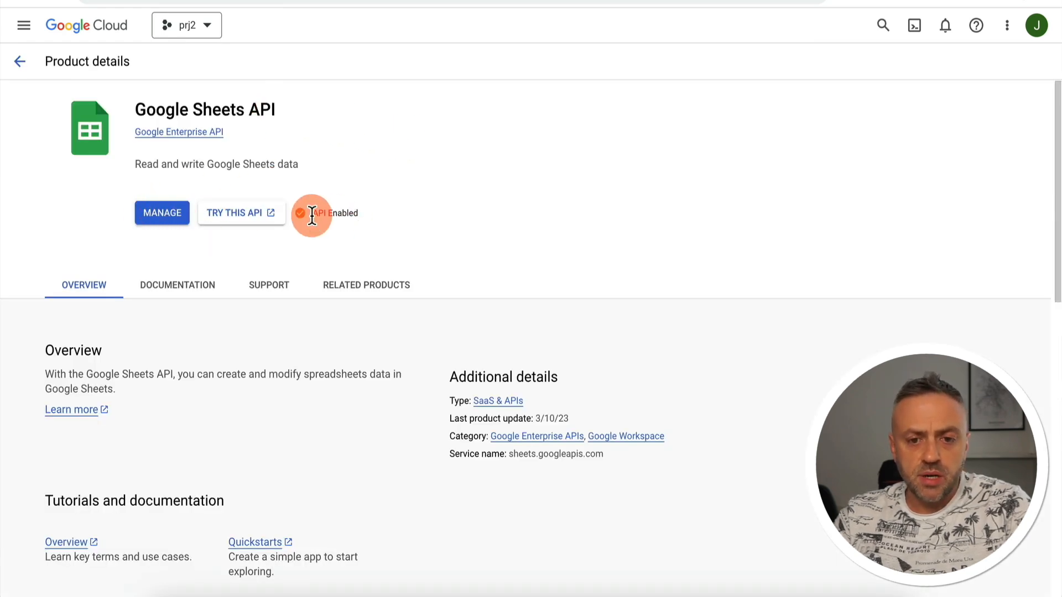
pyautogui.click(162, 218)
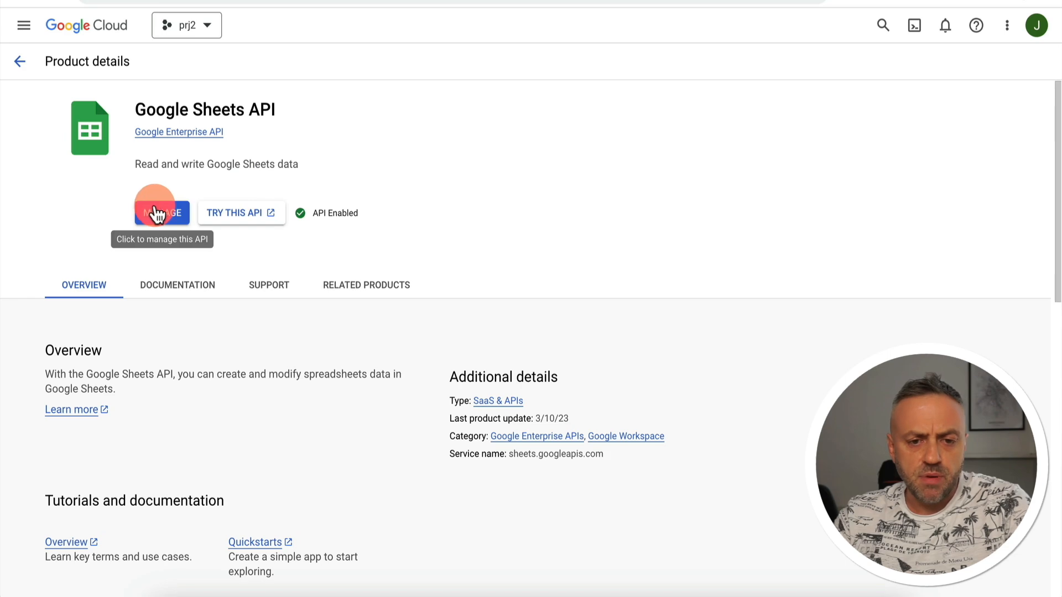
# Return to the project's Credentials page and view the credential types that can be created, including API key.
pyautogui.click(25, 73)
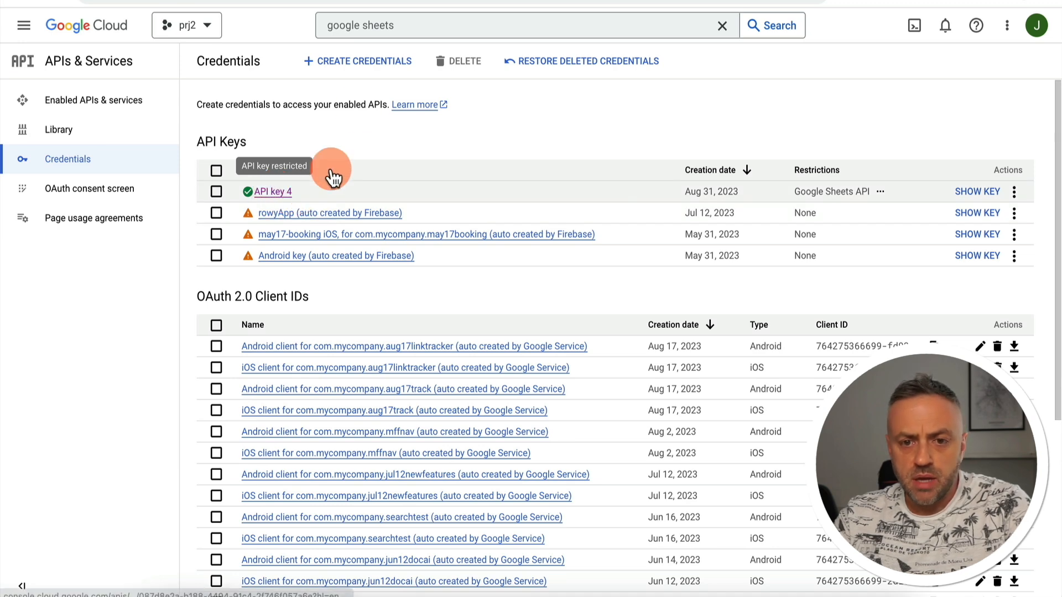
pyautogui.click(370, 67)
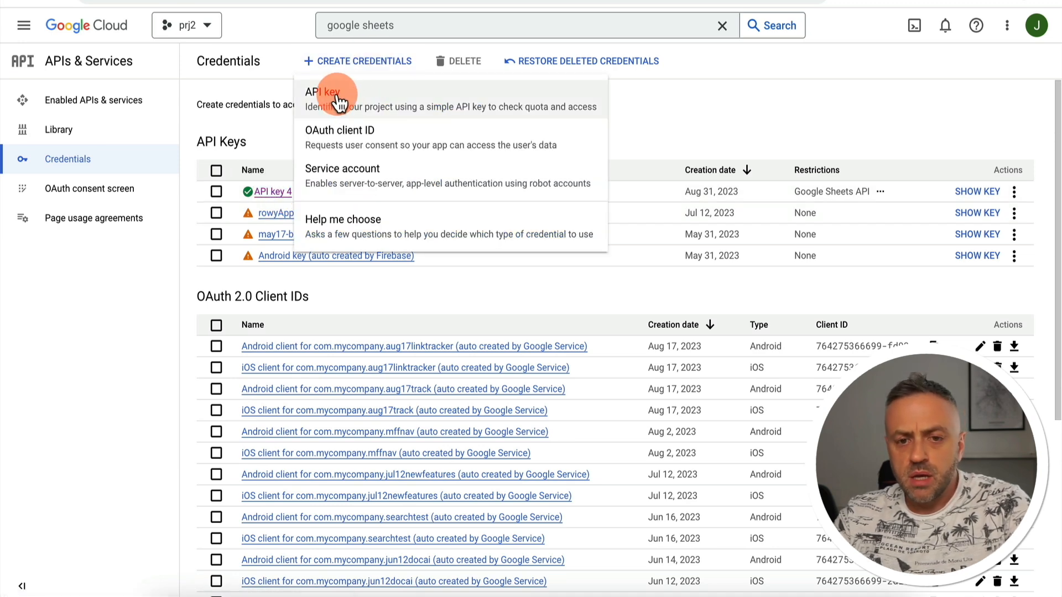
pyautogui.click(264, 121)
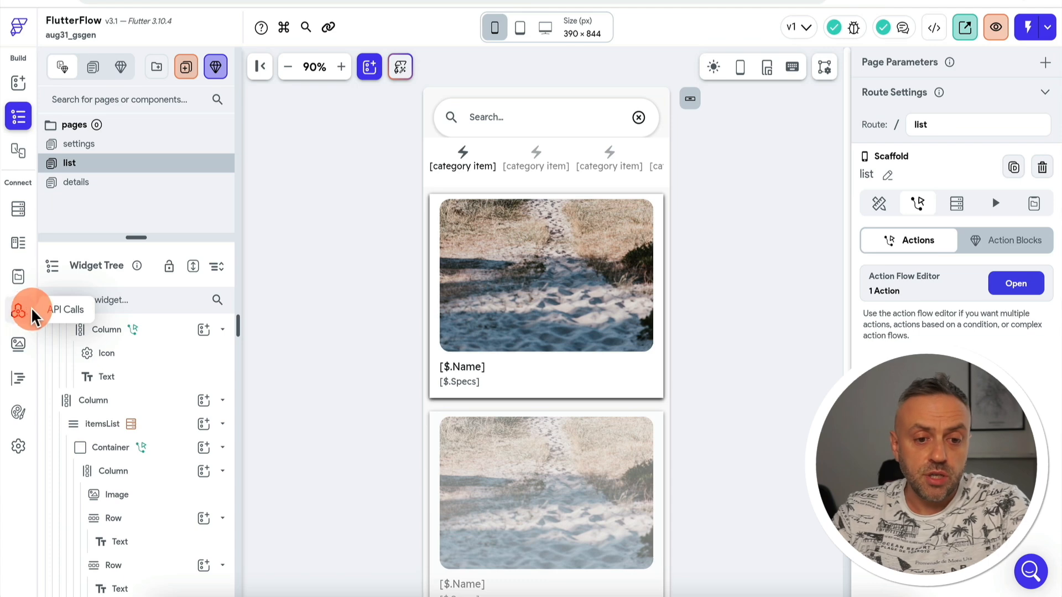
# In FlutterFlow, examine the call definitions of the GetData and GetSettings API calls.
pyautogui.click(20, 312)
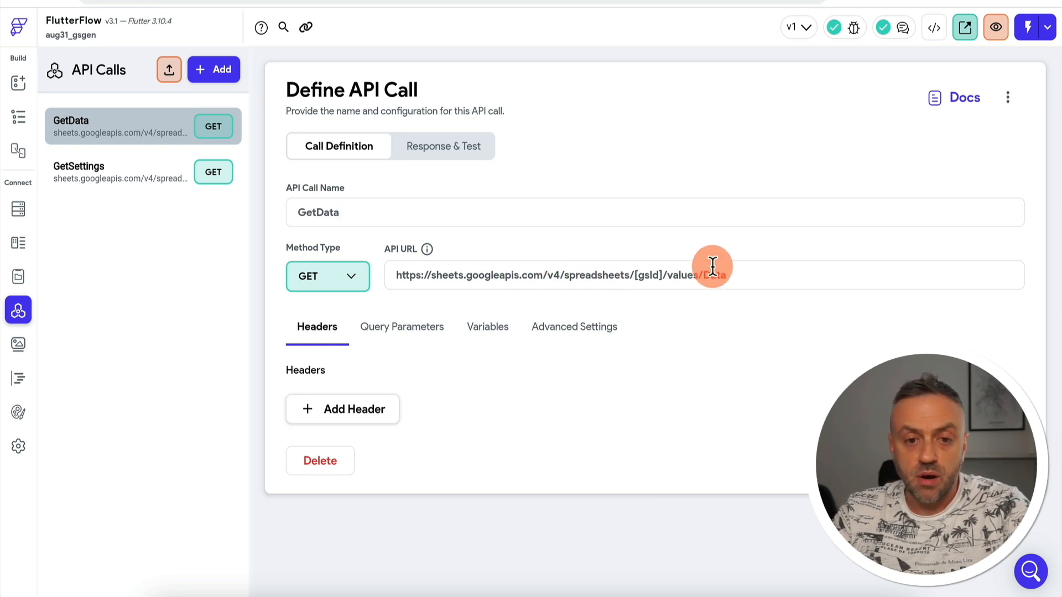
pyautogui.click(142, 173)
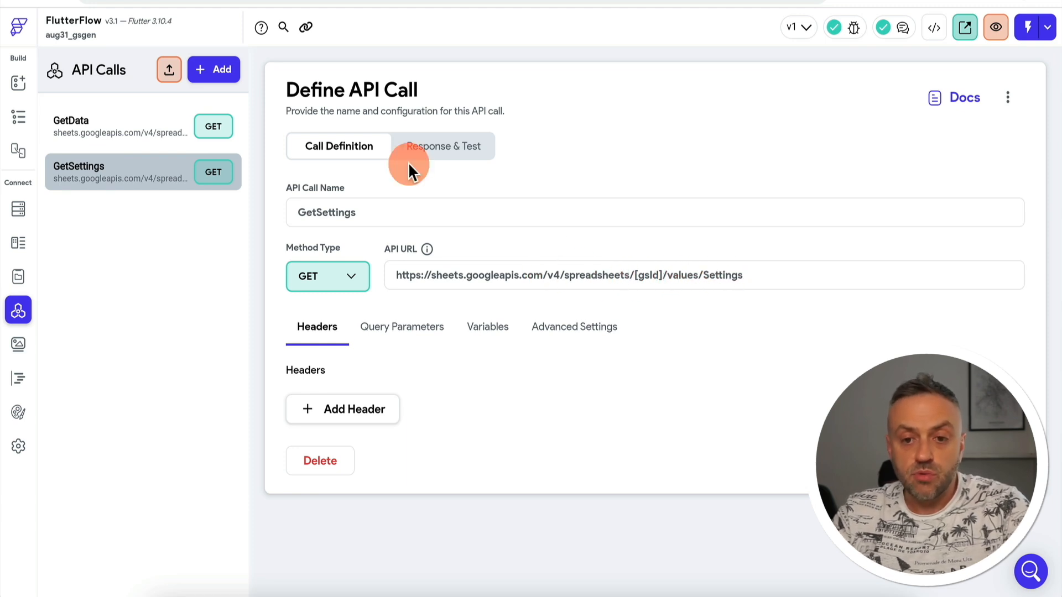
# Test the GetData API call, read through its response body, and select the GetSettings call.
pyautogui.click(130, 145)
pyautogui.click(421, 146)
pyautogui.click(971, 246)
pyautogui.click(873, 280)
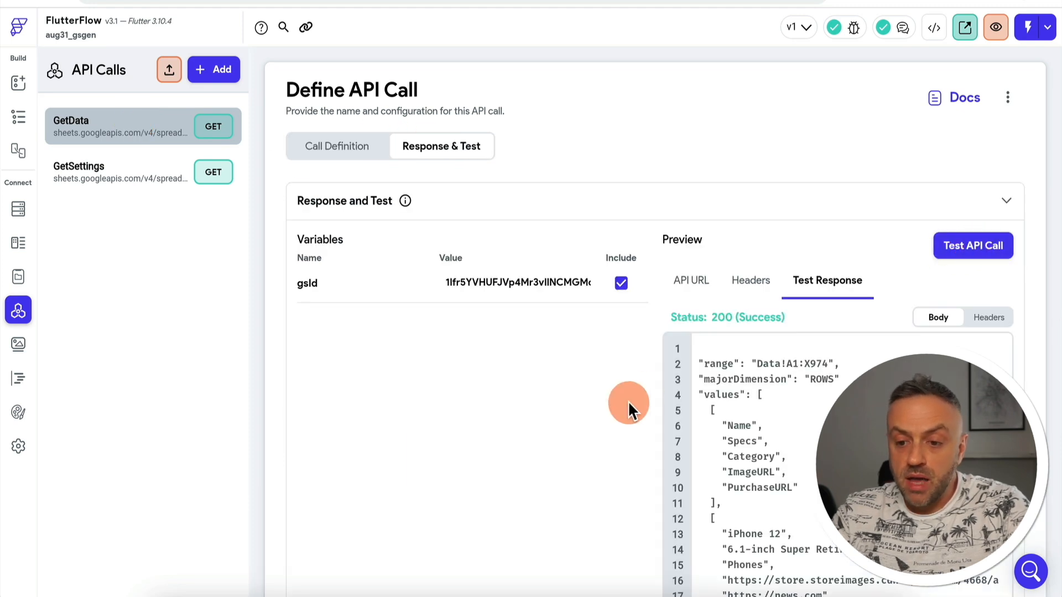
pyautogui.scroll(-2, 629, 401)
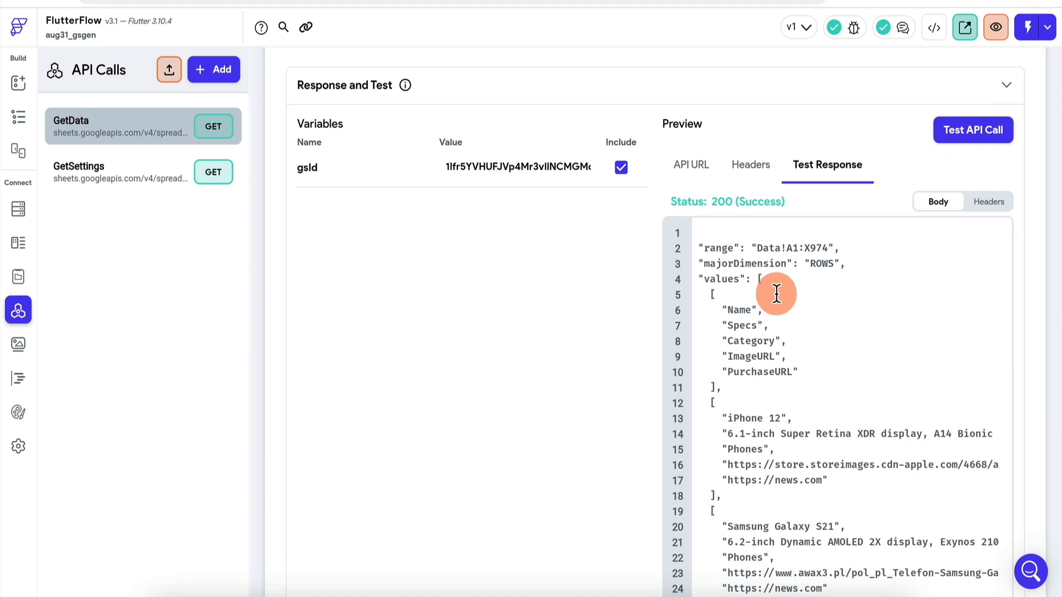
pyautogui.scroll(-2, 787, 311)
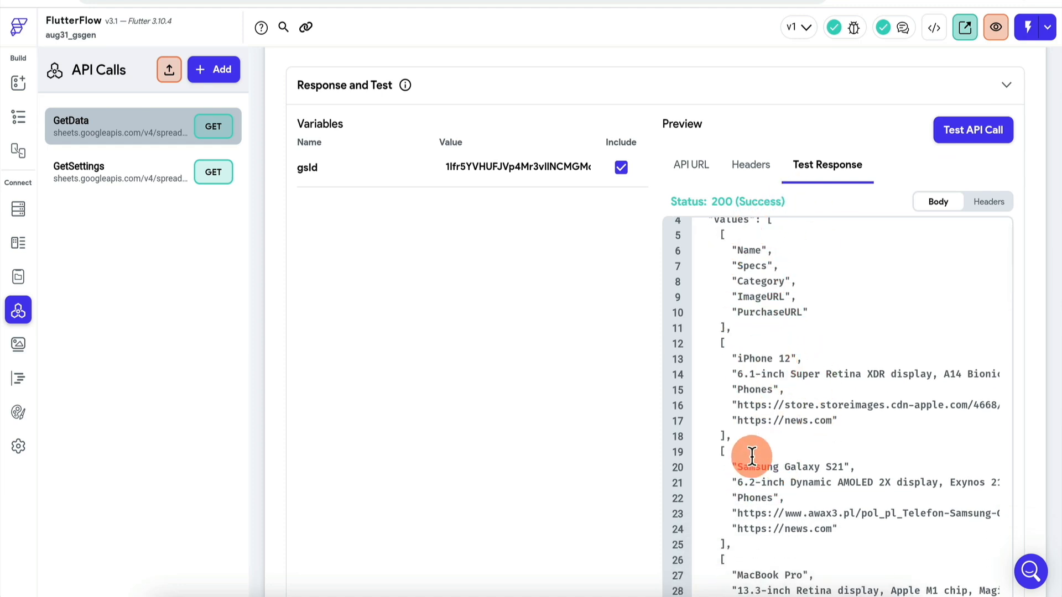
pyautogui.scroll(-3, 772, 448)
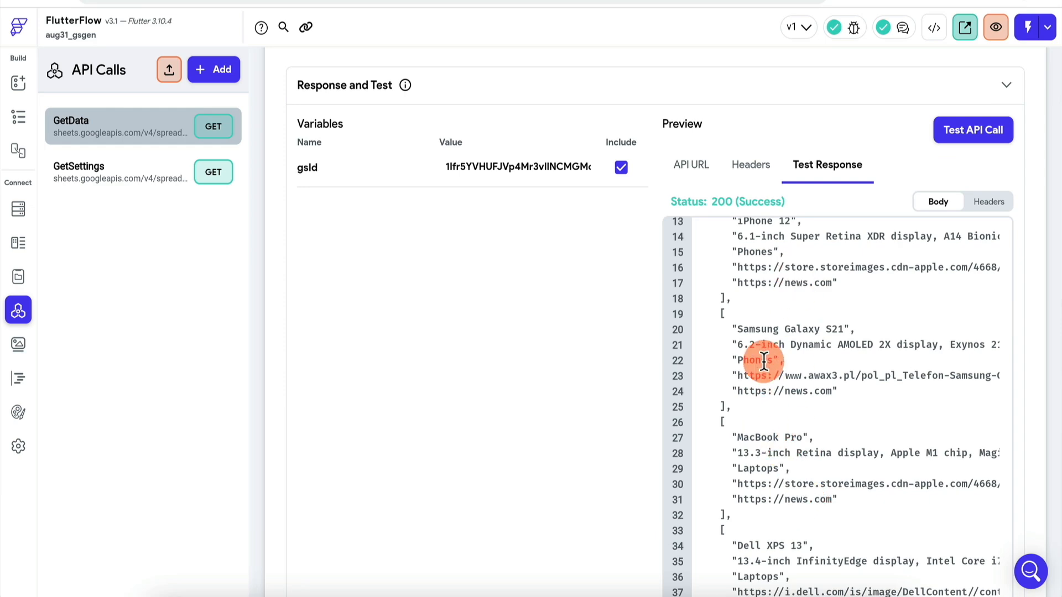
pyautogui.scroll(5, 764, 360)
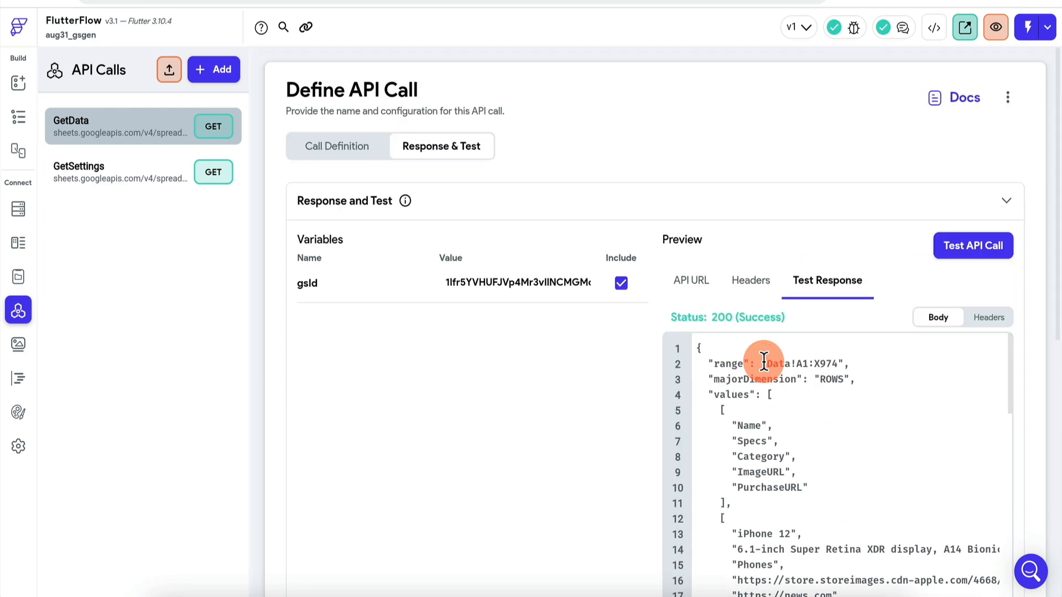
pyautogui.click(104, 176)
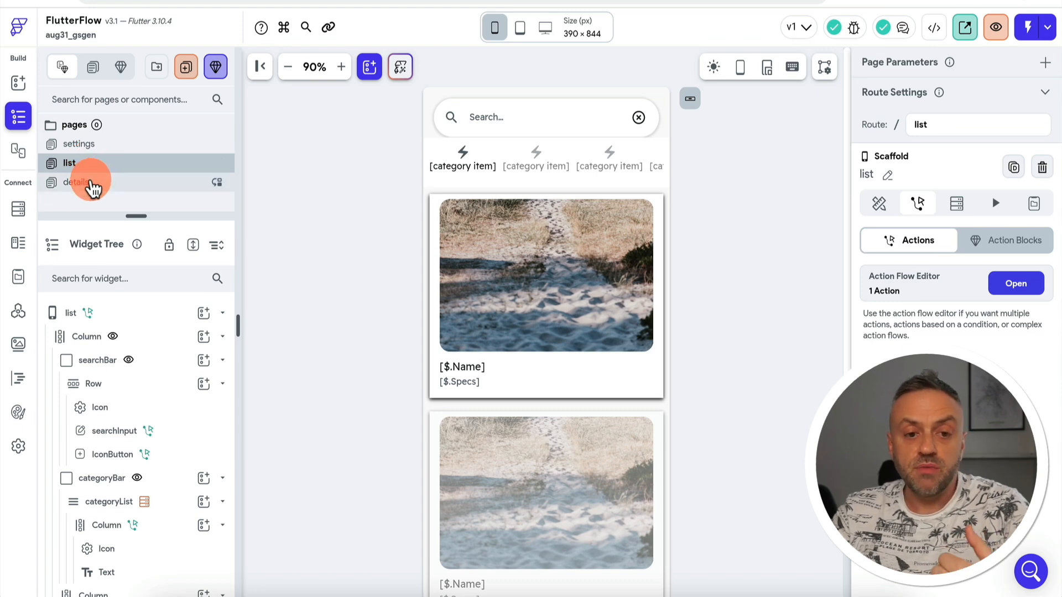
# Clear the initial value of the Google Sheets ID text field on the settings page.
pyautogui.click(83, 144)
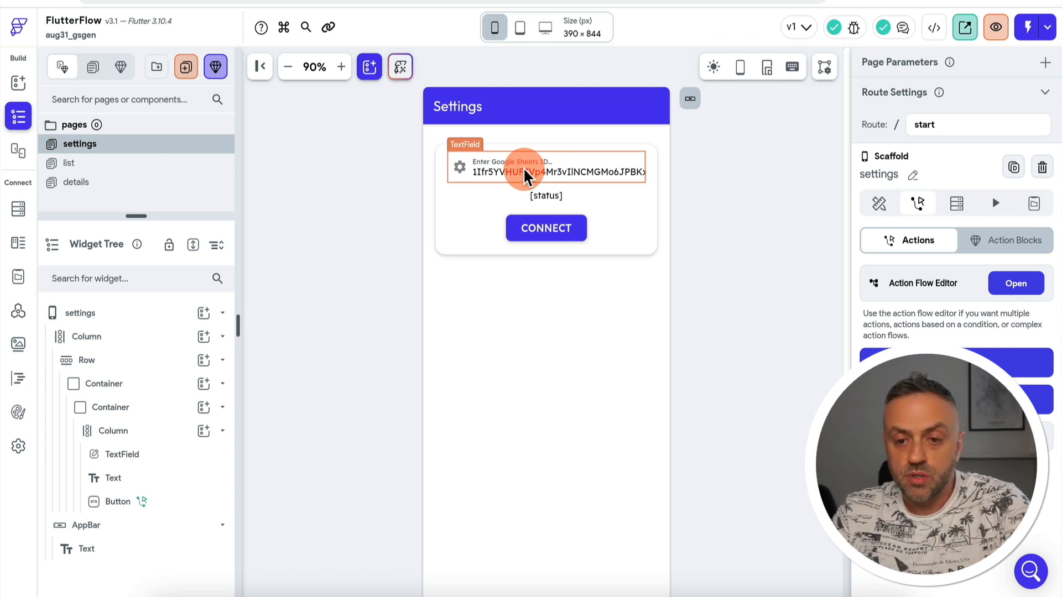
pyautogui.click(524, 172)
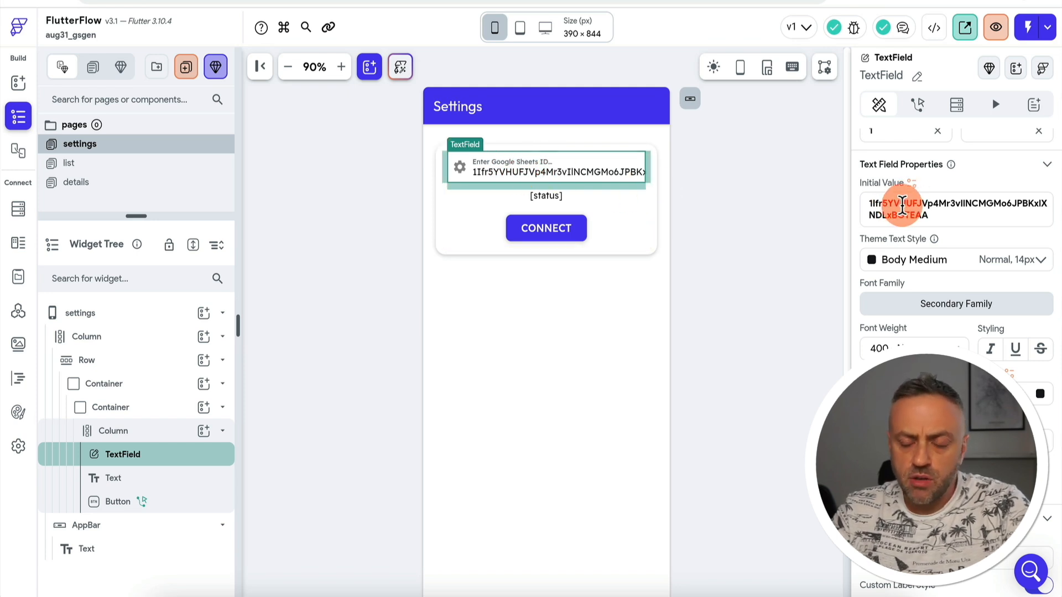
pyautogui.tripleClick(920, 207)
pyautogui.press('BackSpace')
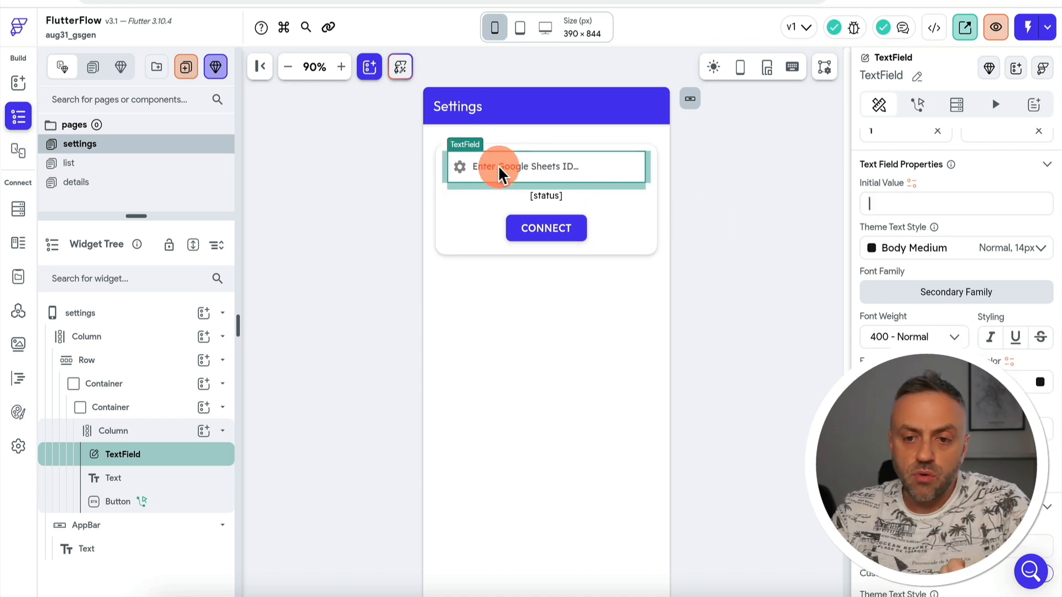
# Examine the properties of the Google Sheets ID text field, the CONNECT button and the status text.
pyautogui.click(545, 231)
pyautogui.click(505, 168)
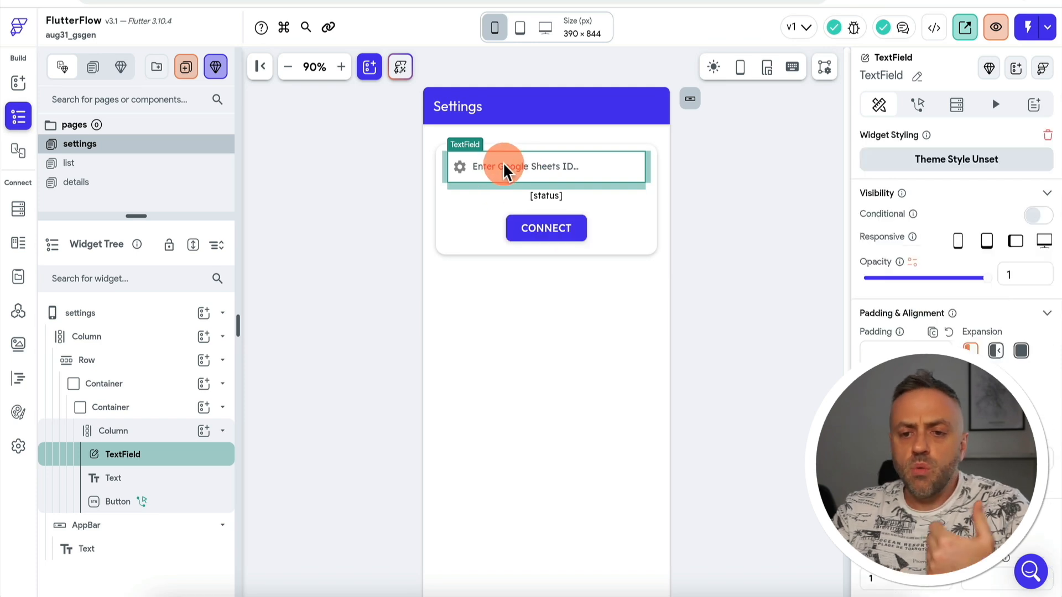
pyautogui.click(553, 233)
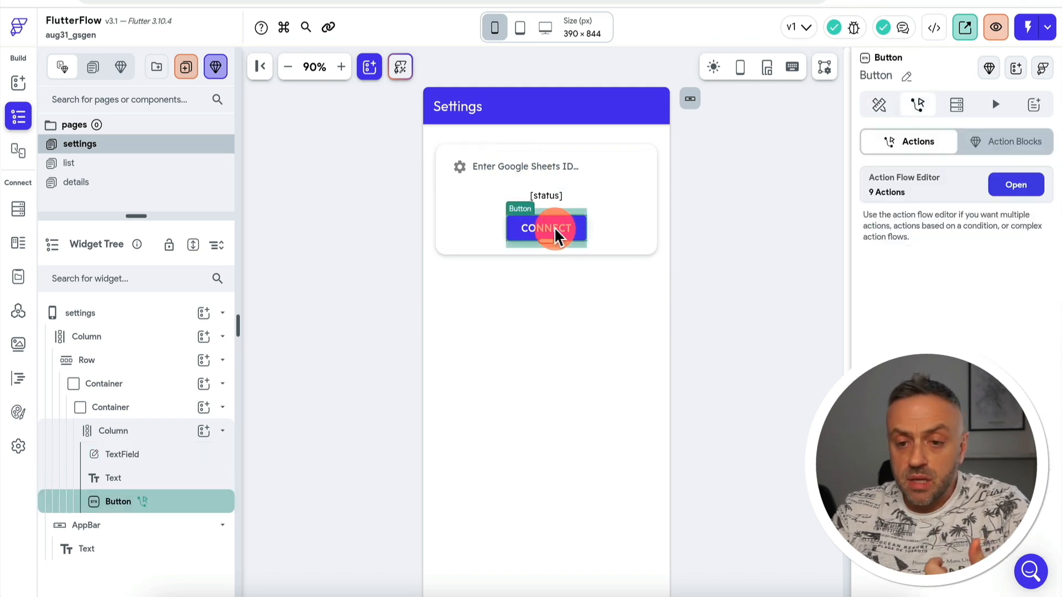
pyautogui.click(553, 198)
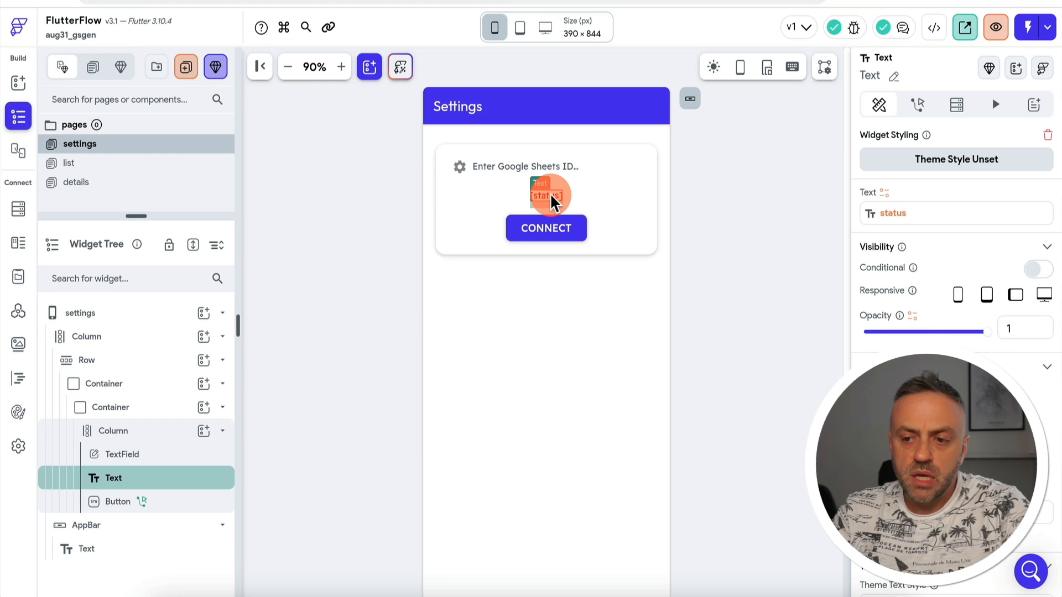
# Check the variable bound to the status text, and examine the first action in the CONNECT button's tap flow.
pyautogui.click(896, 214)
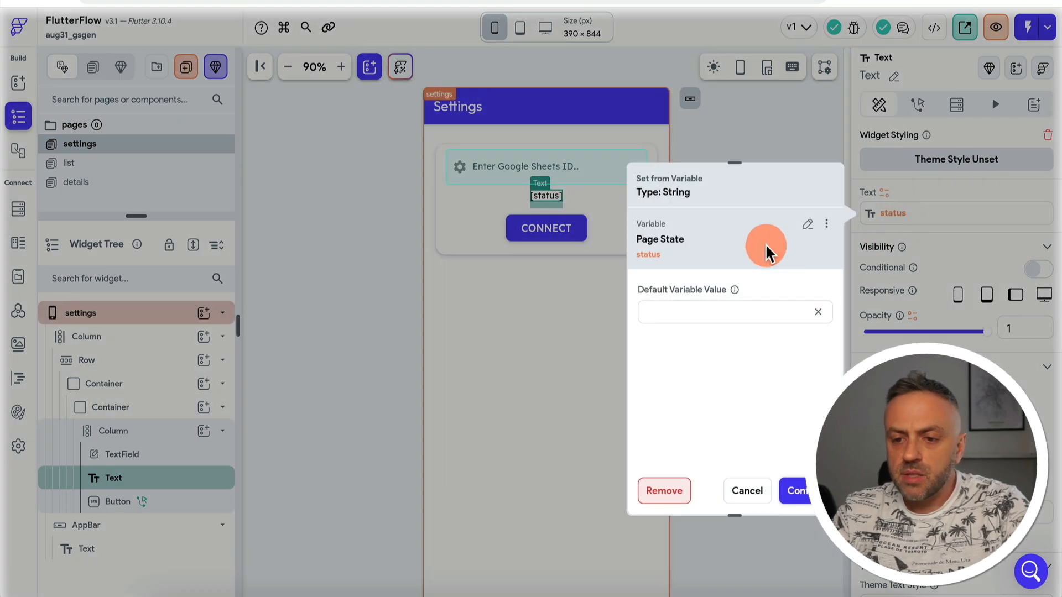
pyautogui.click(748, 493)
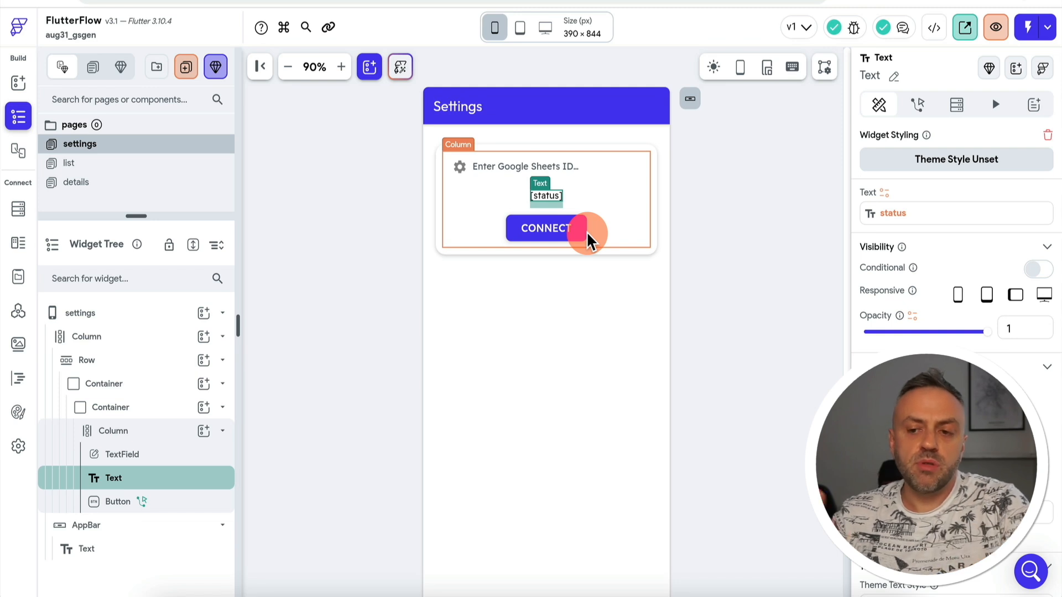
pyautogui.click(546, 237)
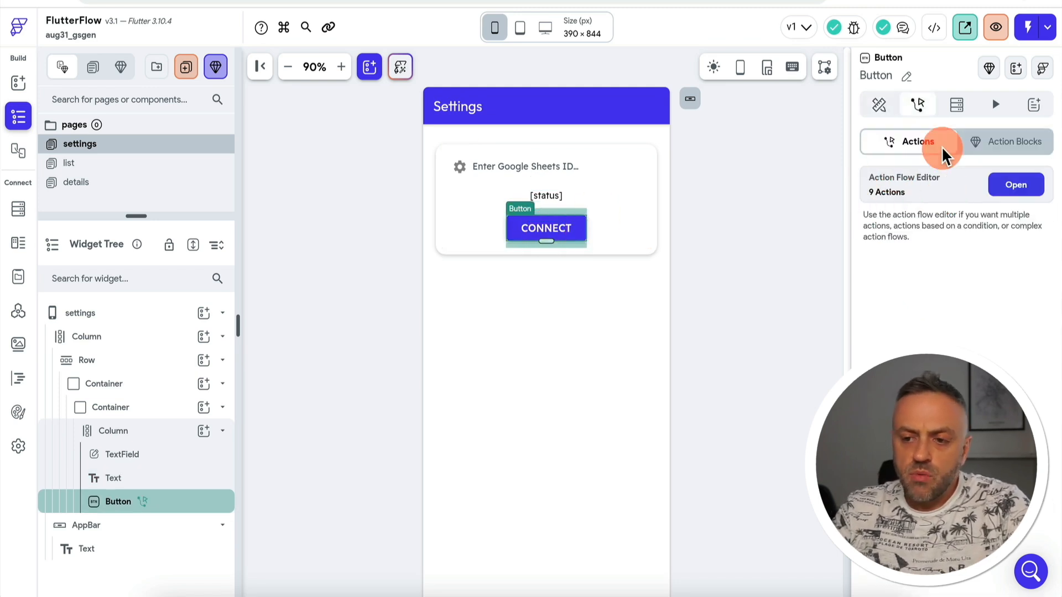
pyautogui.click(1011, 187)
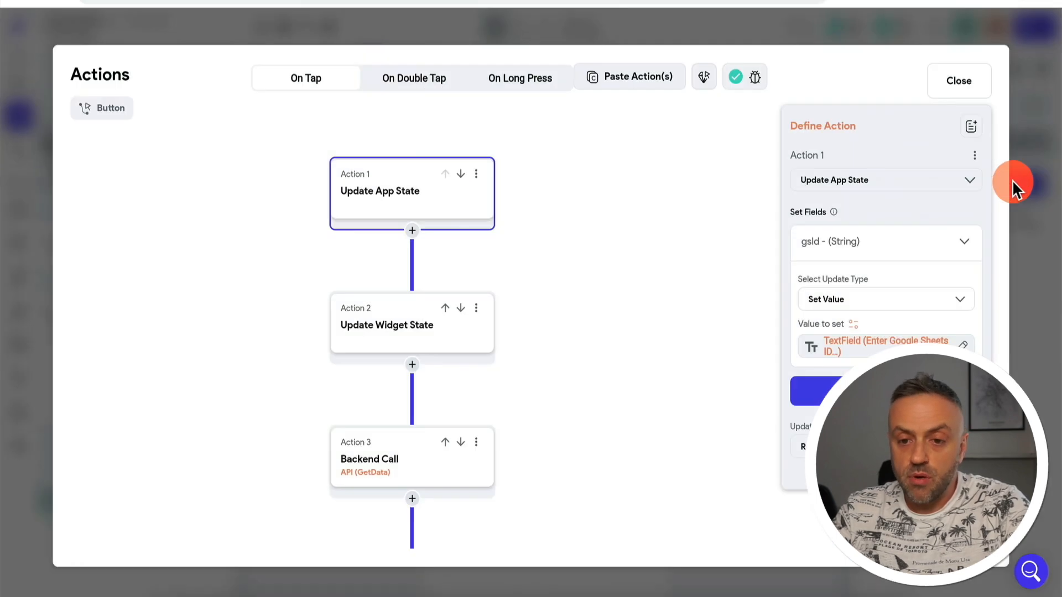
pyautogui.scroll(-1, 413, 194)
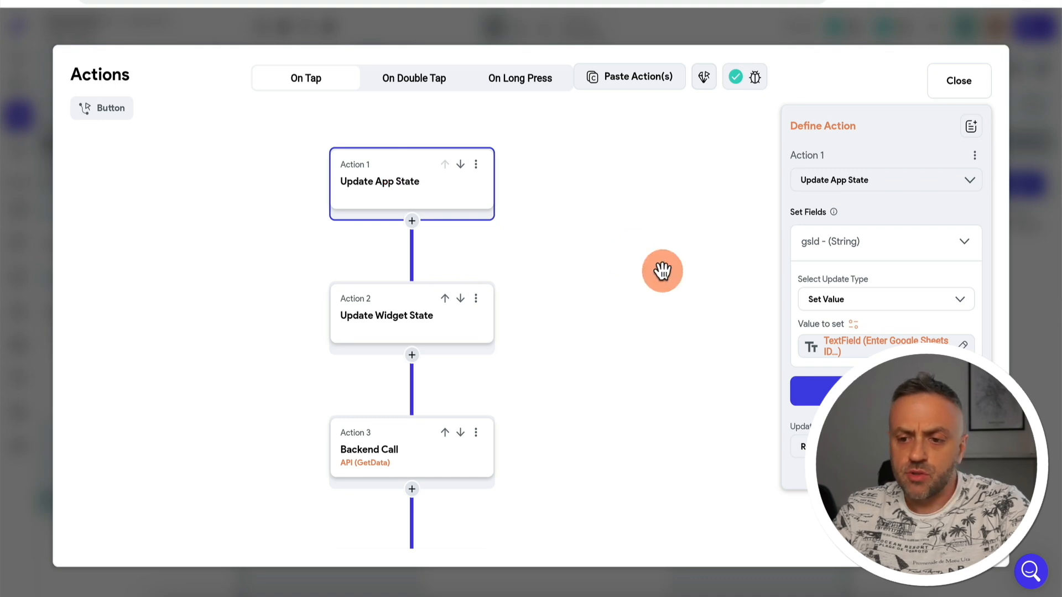
pyautogui.click(884, 343)
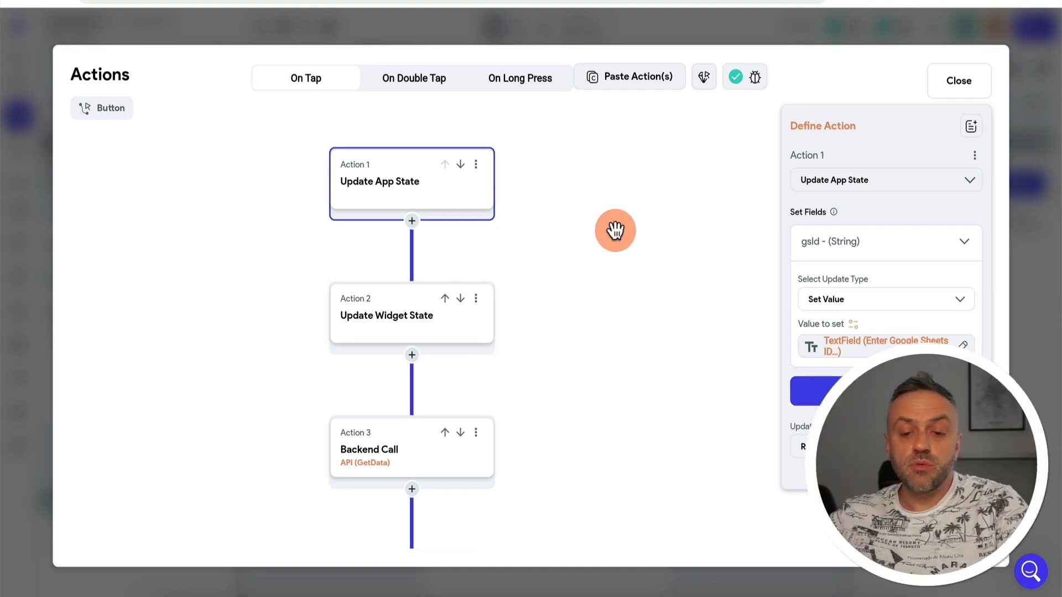
# Examine the CONNECT button's Update Widget State action, its GetData backend call and the condition that follows it.
pyautogui.click(409, 318)
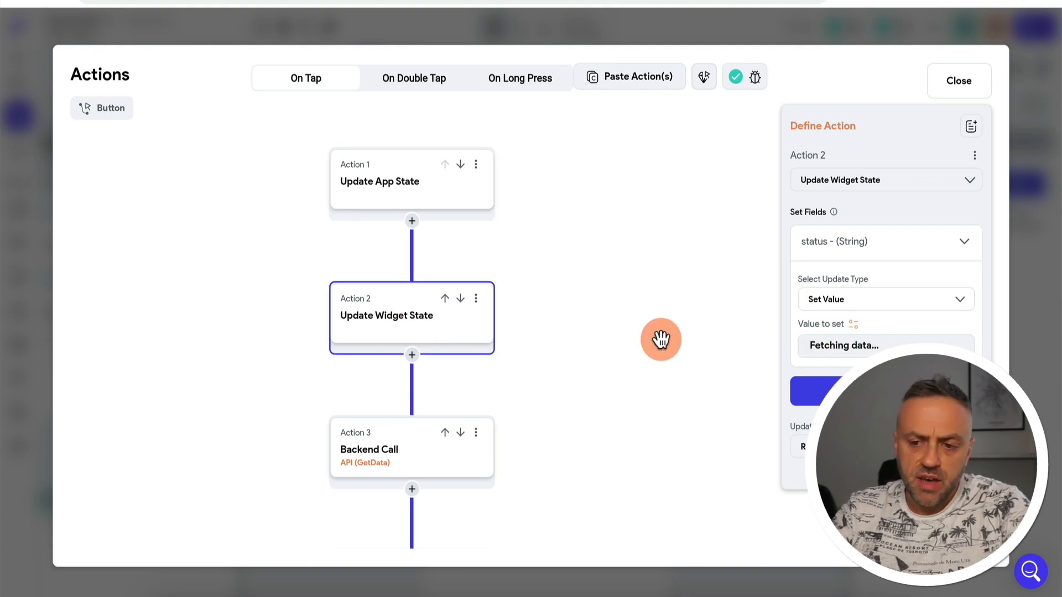
pyautogui.moveTo(636, 377); pyautogui.dragTo(634, 335)
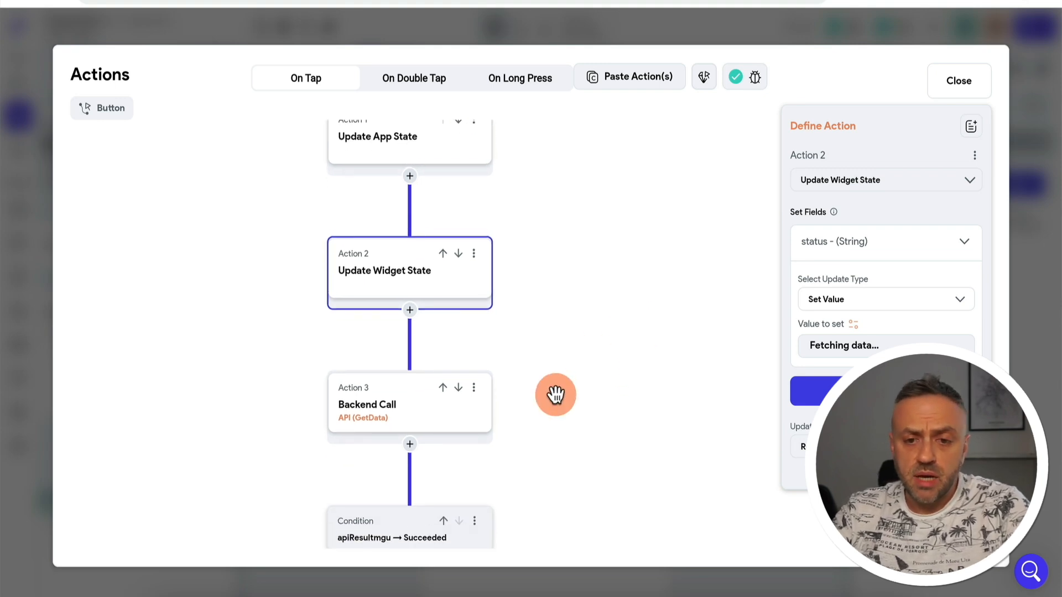
pyautogui.moveTo(555, 395); pyautogui.dragTo(557, 390)
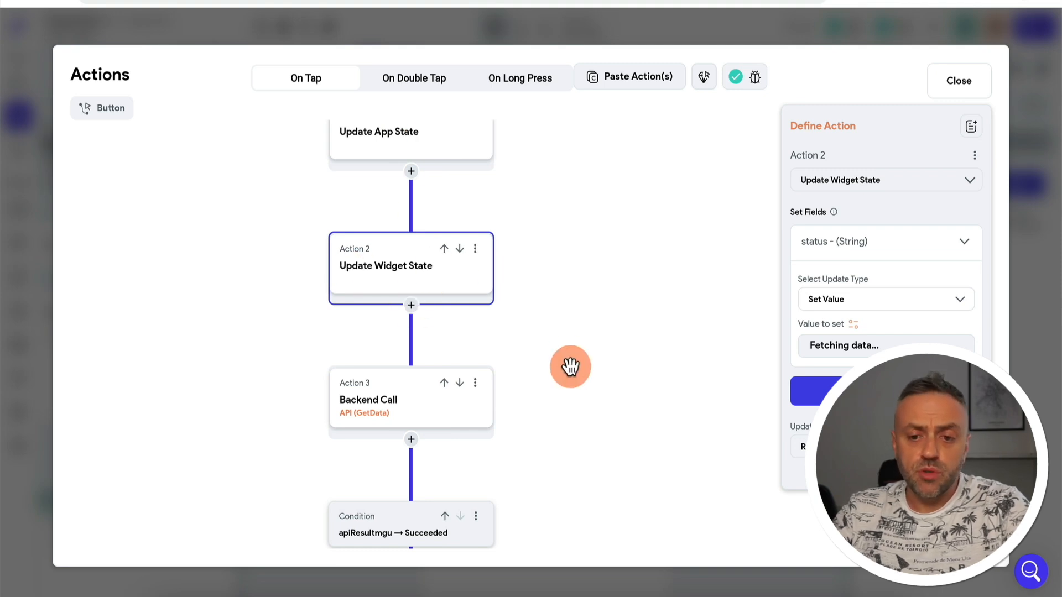
pyautogui.moveTo(569, 365); pyautogui.dragTo(569, 221)
pyautogui.click(394, 264)
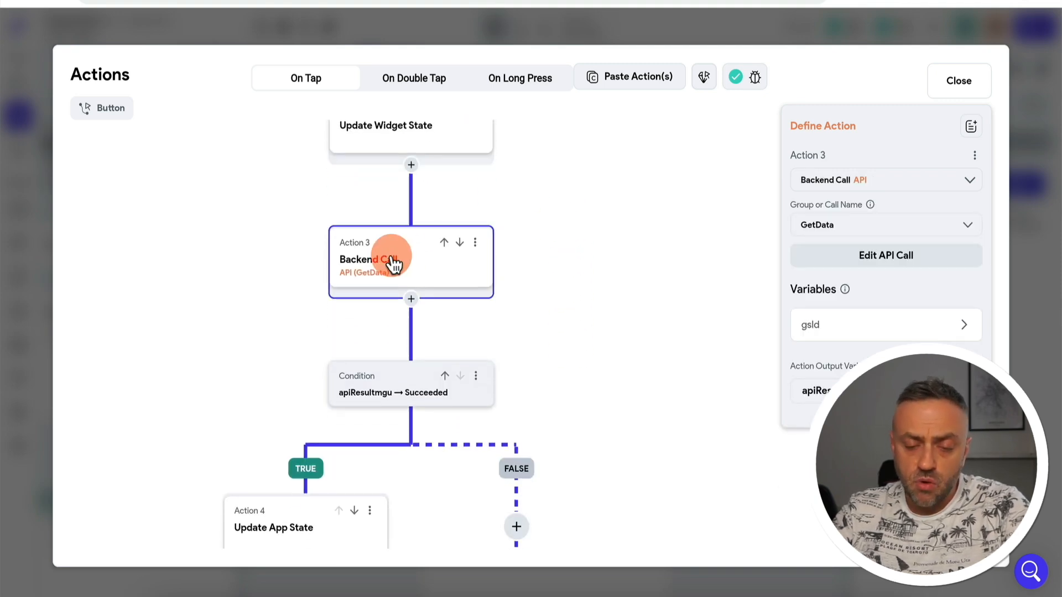
pyautogui.moveTo(250, 375); pyautogui.dragTo(341, 171)
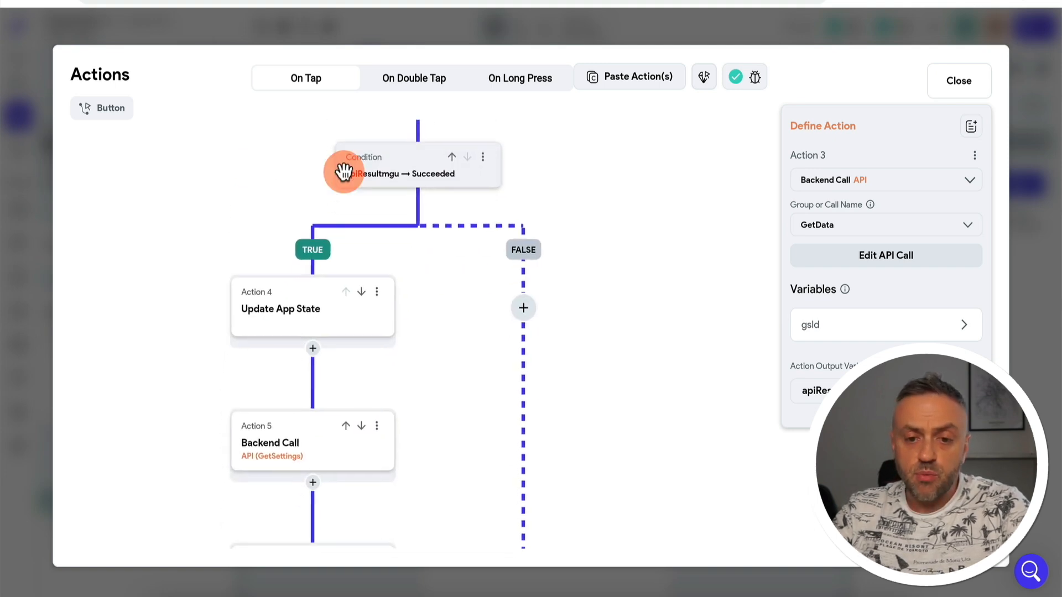
# Examine the Update App State action and the GetSettings backend call in the condition's TRUE branch.
pyautogui.click(307, 316)
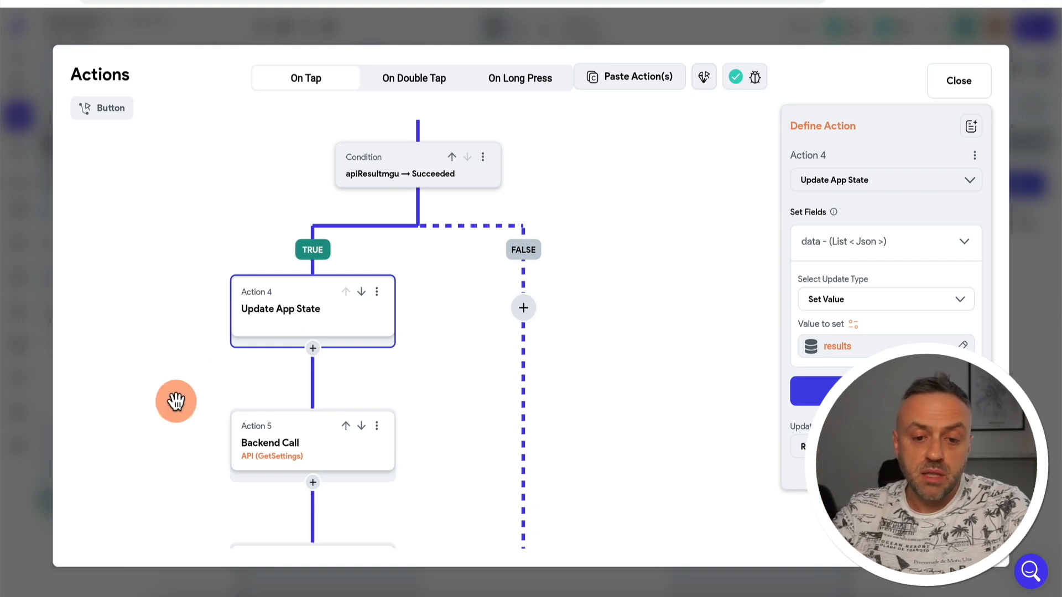
pyautogui.scroll(-5, 158, 287)
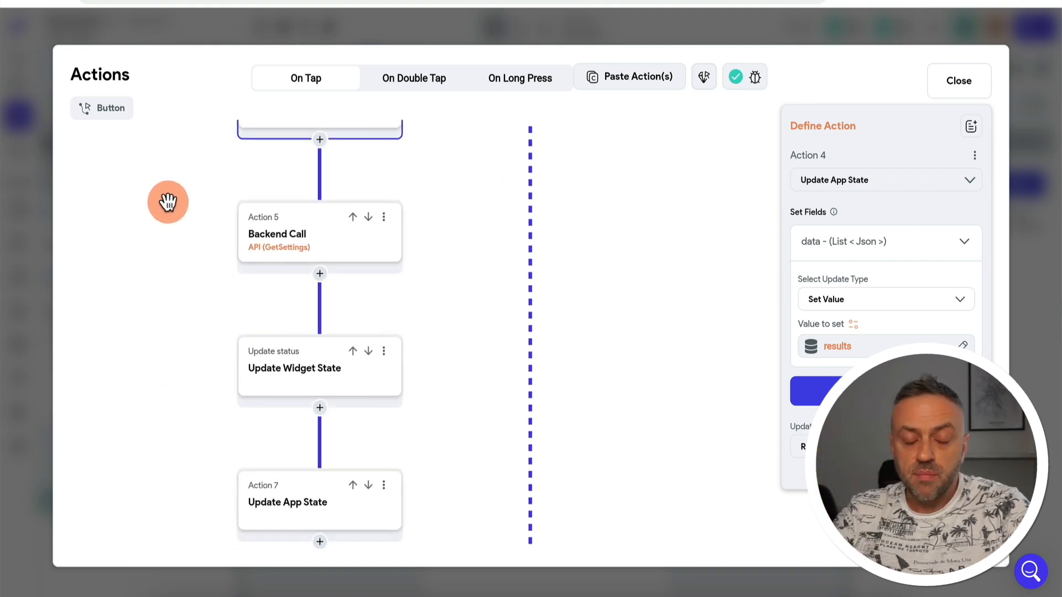
pyautogui.click(305, 252)
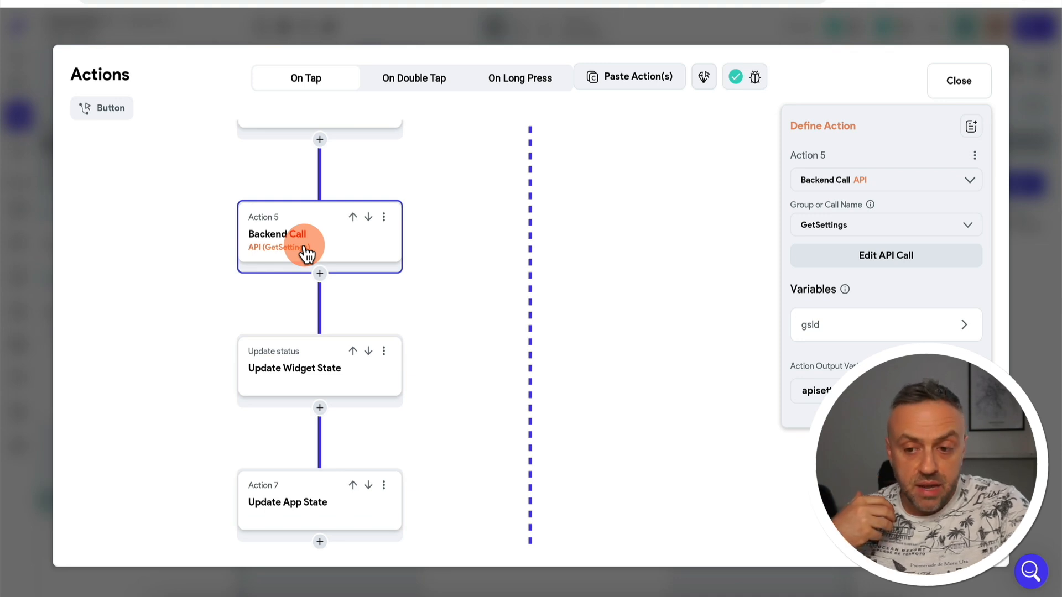
pyautogui.scroll(-2, 305, 254)
pyautogui.click(305, 253)
pyautogui.click(294, 142)
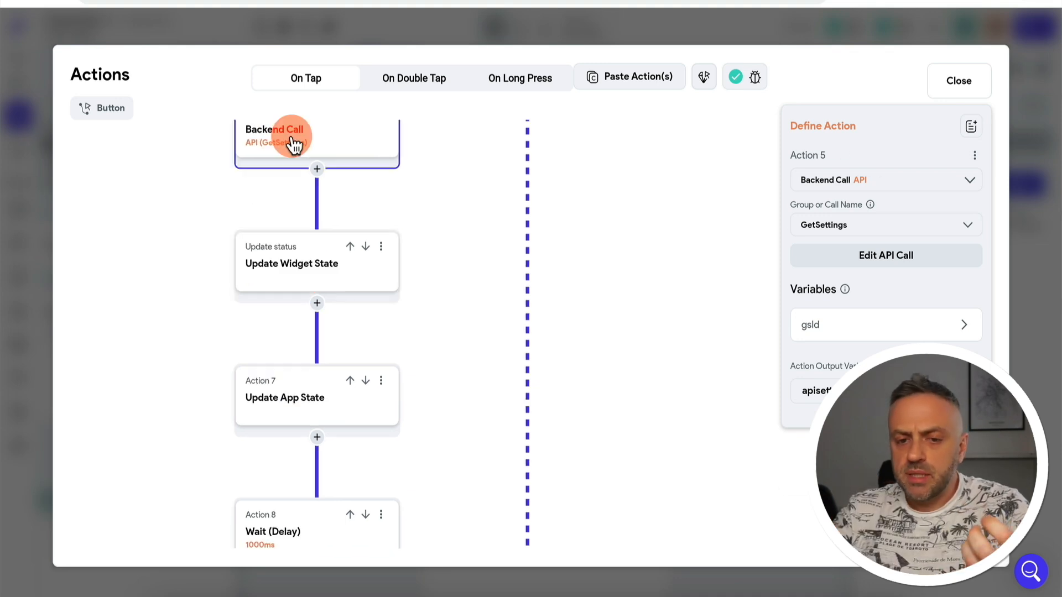
# Review the remaining actions of the CONNECT flow, from the status update through the settings app state update to the page navigation.
pyautogui.click(316, 268)
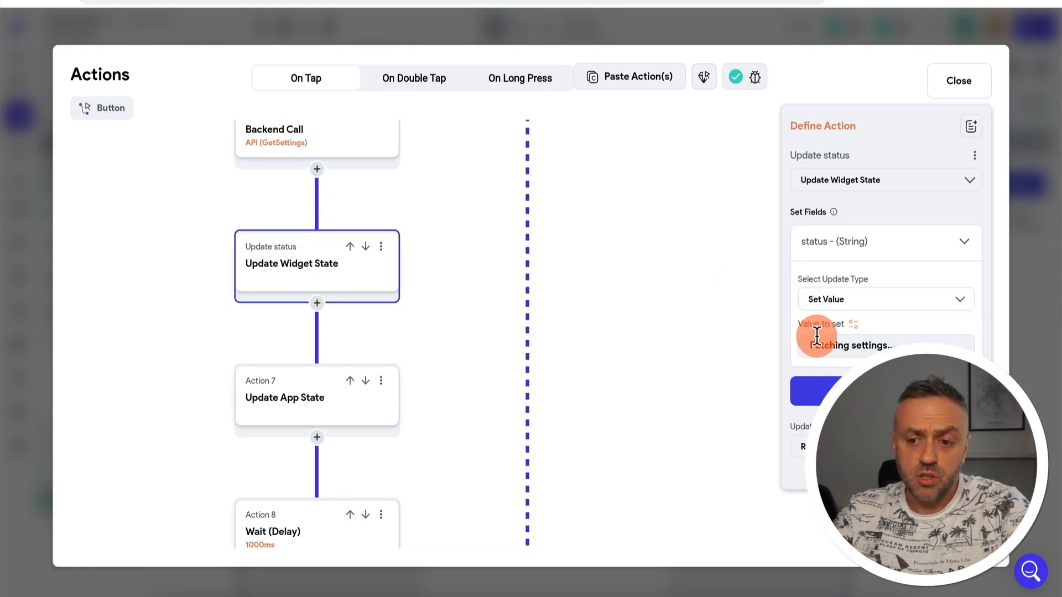
pyautogui.scroll(-2, 608, 332)
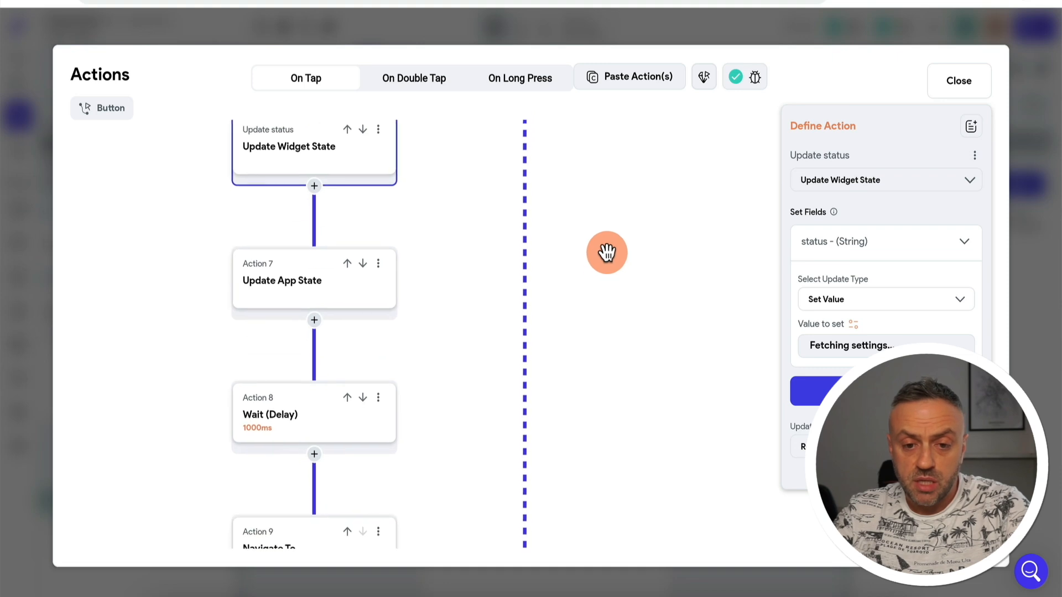
pyautogui.click(284, 285)
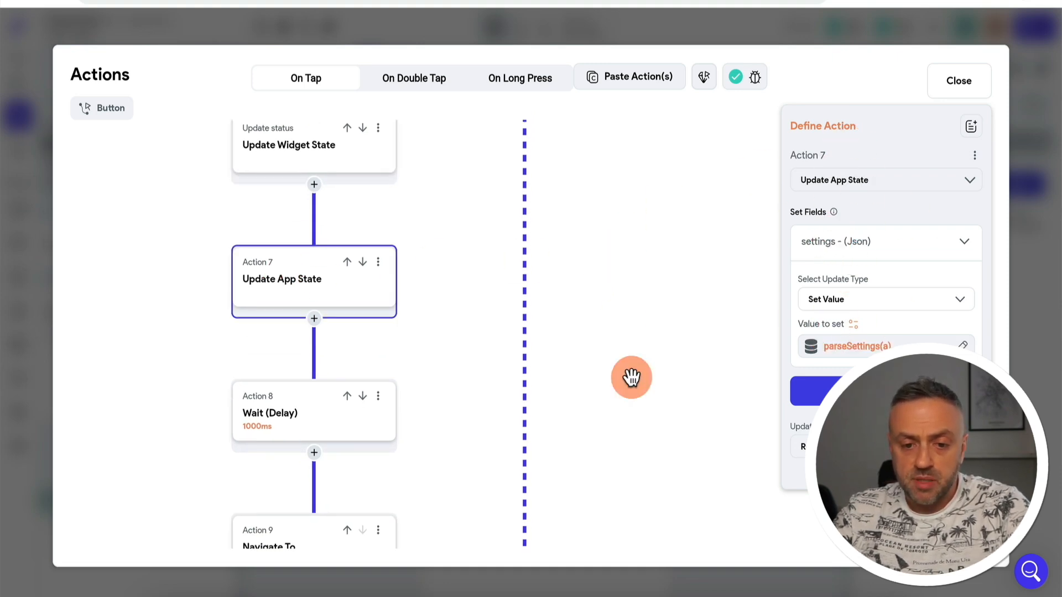
pyautogui.scroll(-4, 631, 168)
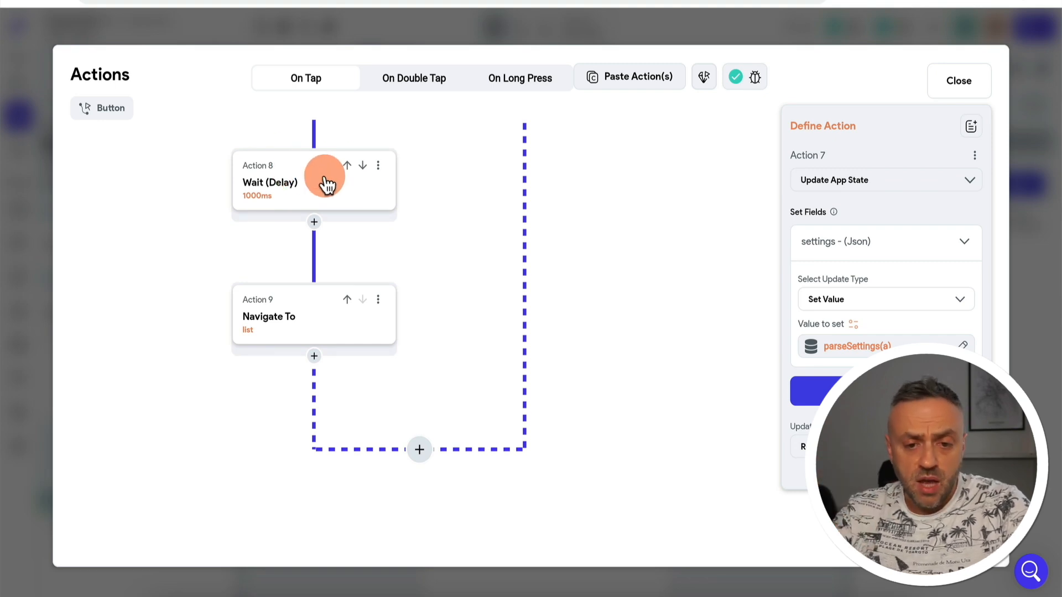
pyautogui.click(304, 328)
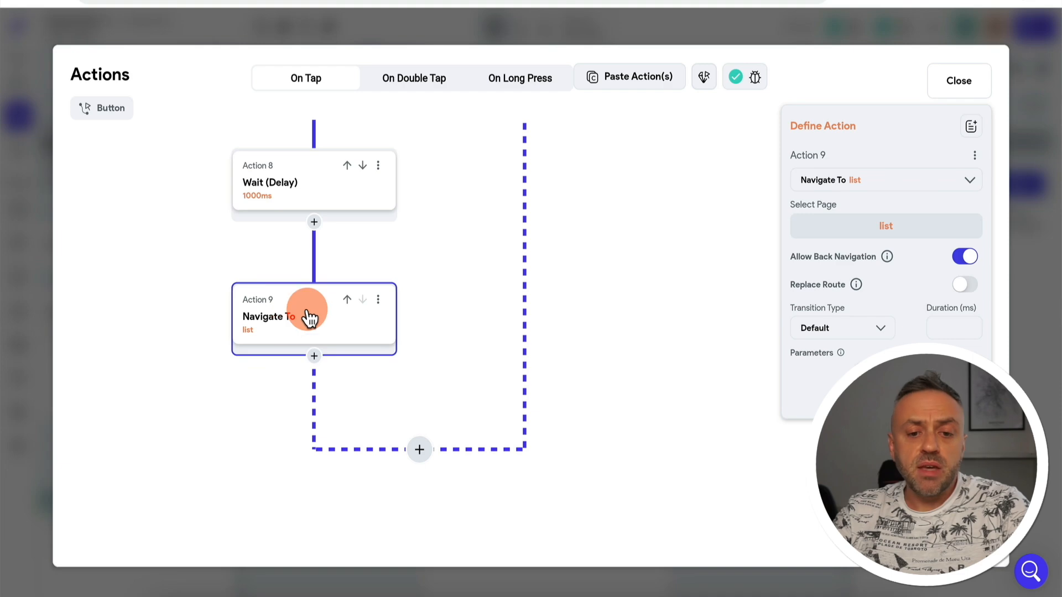
pyautogui.click(11, 276)
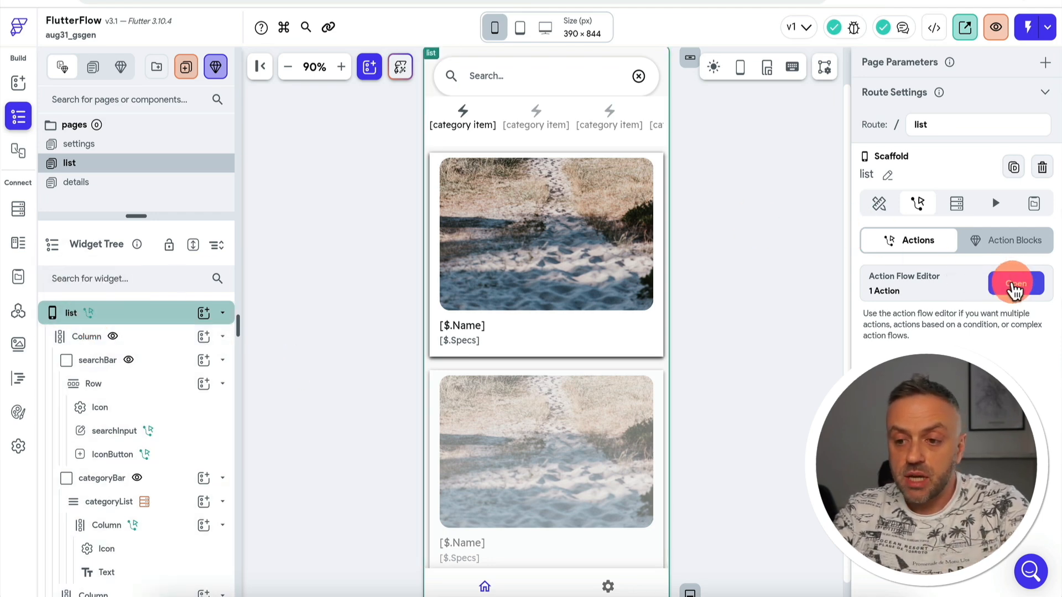
# Inspect the list page's On Page Load condition, including the source of its first value, leaving it unedited.
pyautogui.click(1014, 285)
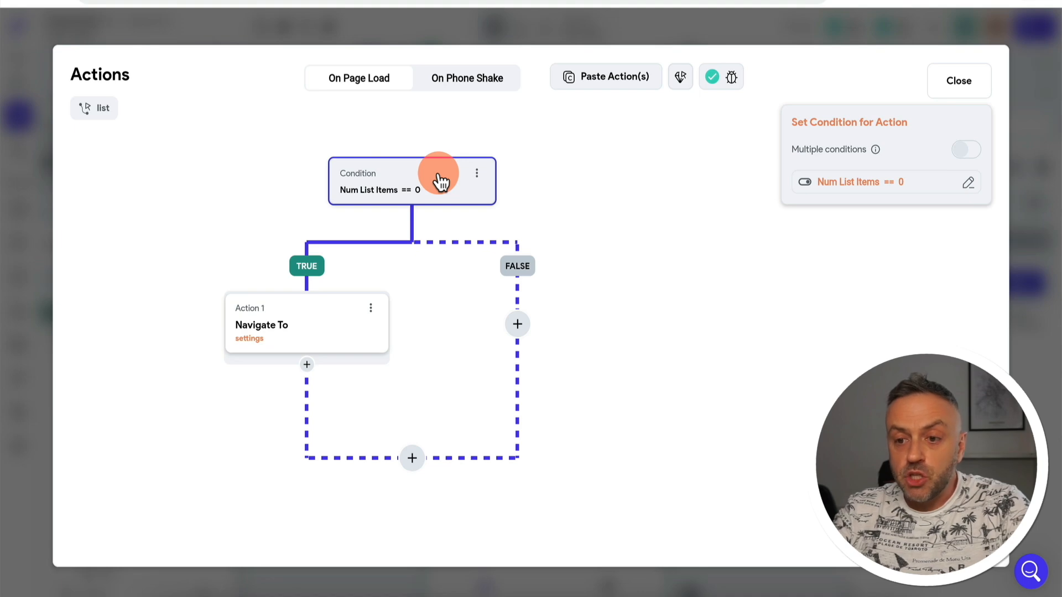
pyautogui.click(896, 184)
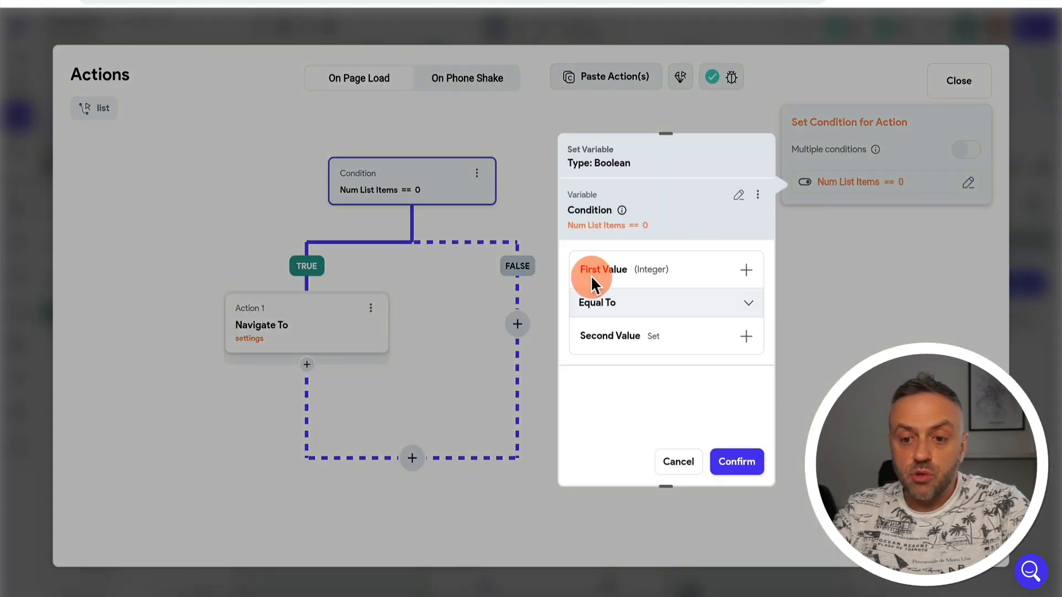
pyautogui.click(657, 272)
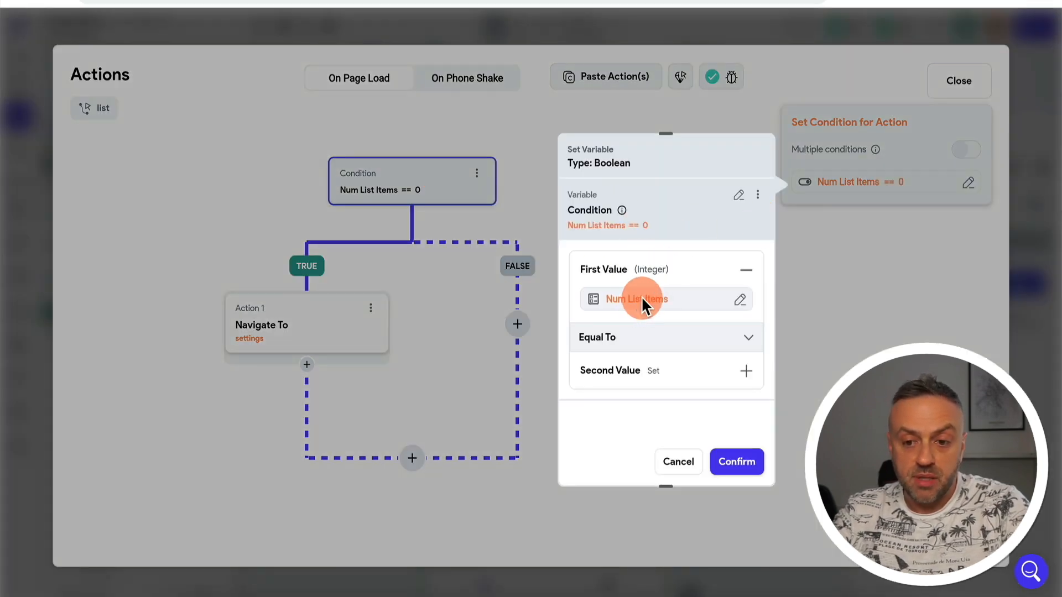
pyautogui.click(641, 299)
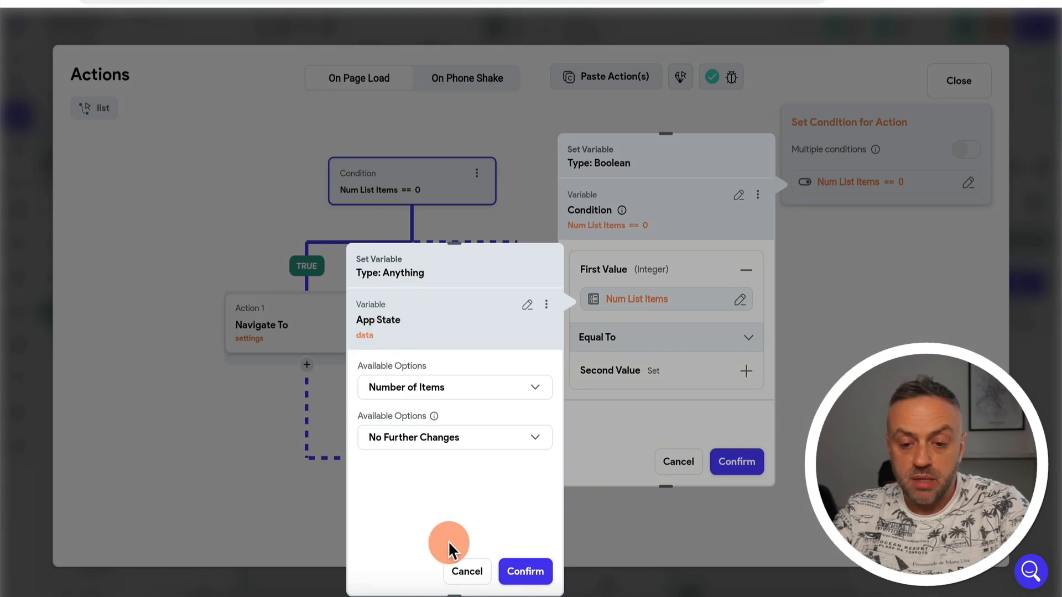
pyautogui.click(464, 572)
pyautogui.click(682, 458)
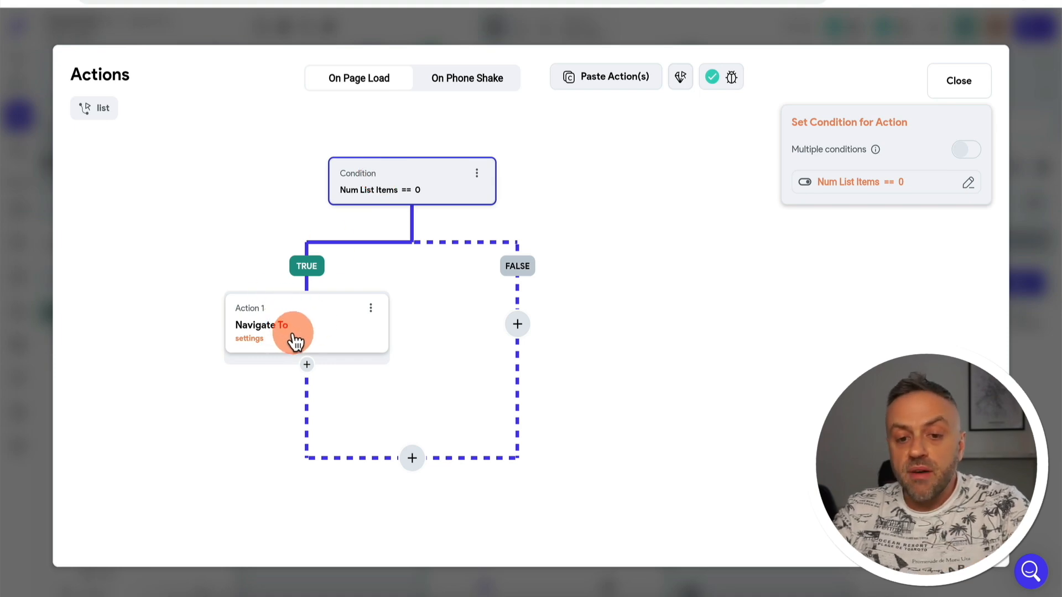
pyautogui.click(1050, 335)
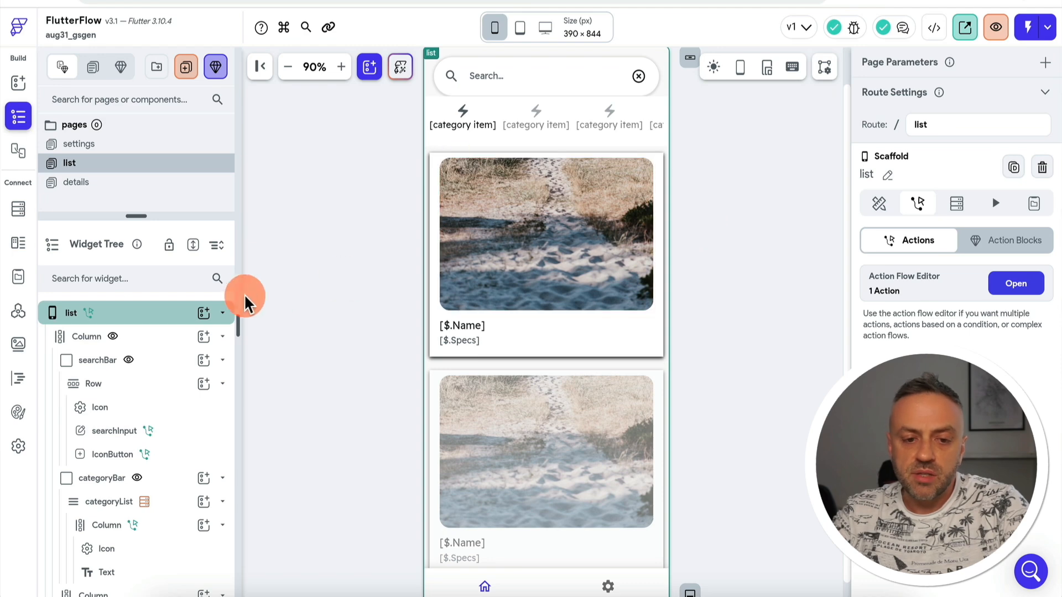
# Review the project's app state variables and return to the list page.
pyautogui.click(18, 276)
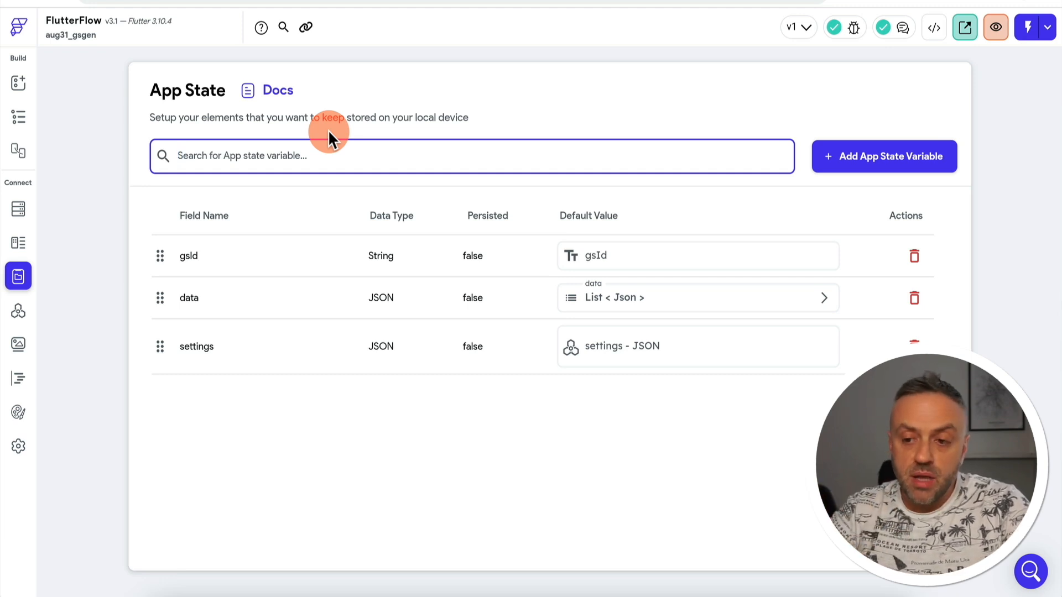
pyautogui.click(19, 81)
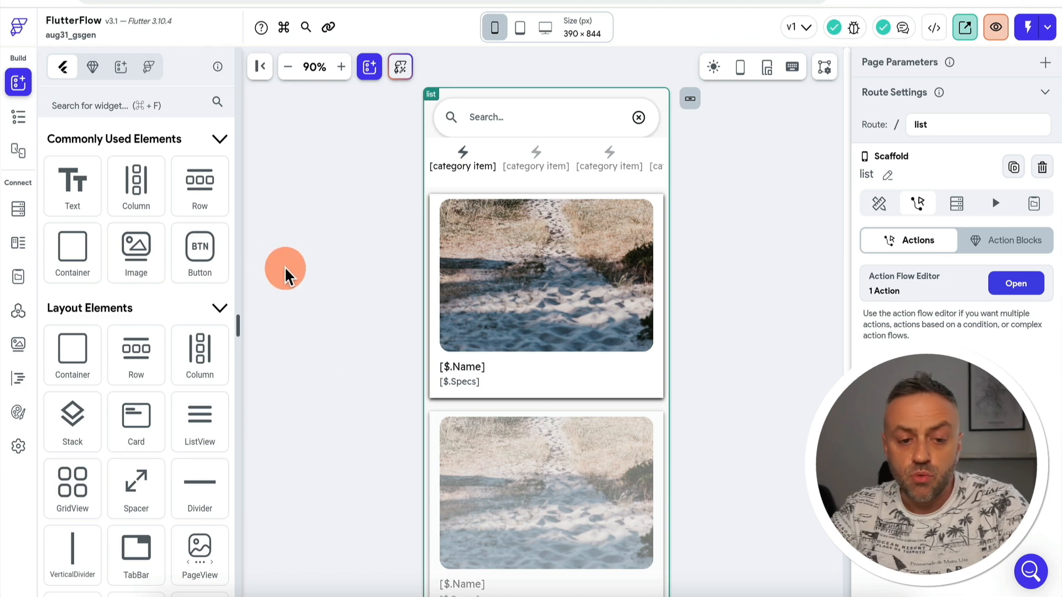
# Read through the code of the parseData and parseSettings custom functions.
pyautogui.click(19, 379)
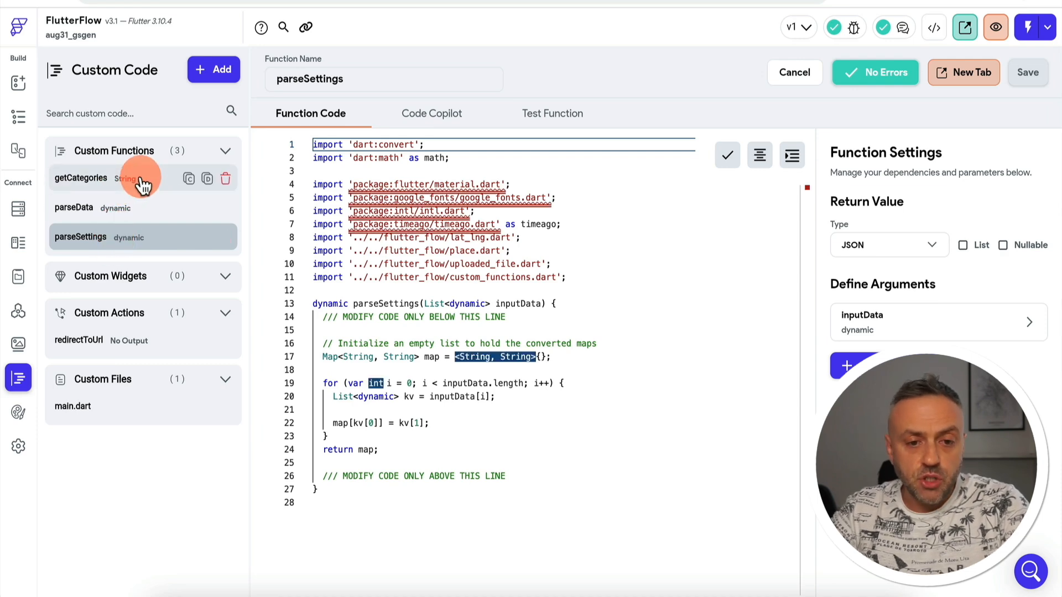
pyautogui.click(76, 215)
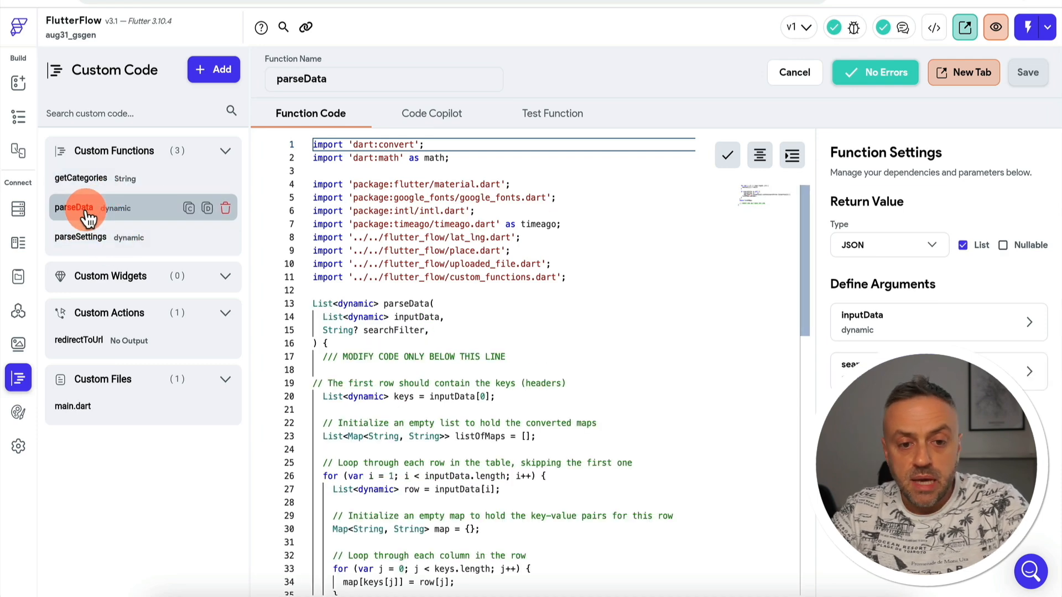
pyautogui.click(83, 237)
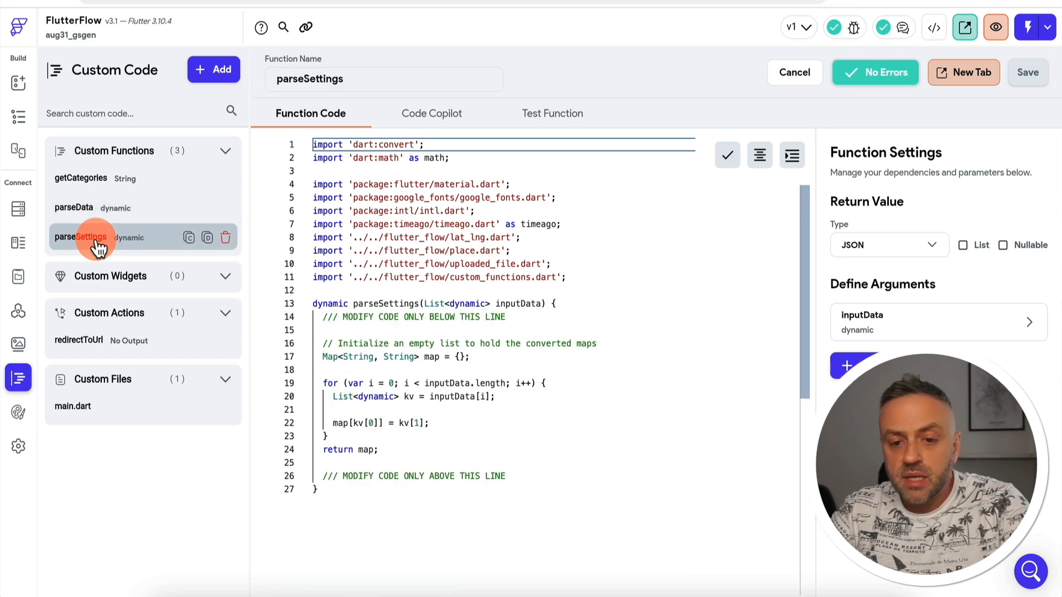
pyautogui.moveTo(379, 205)
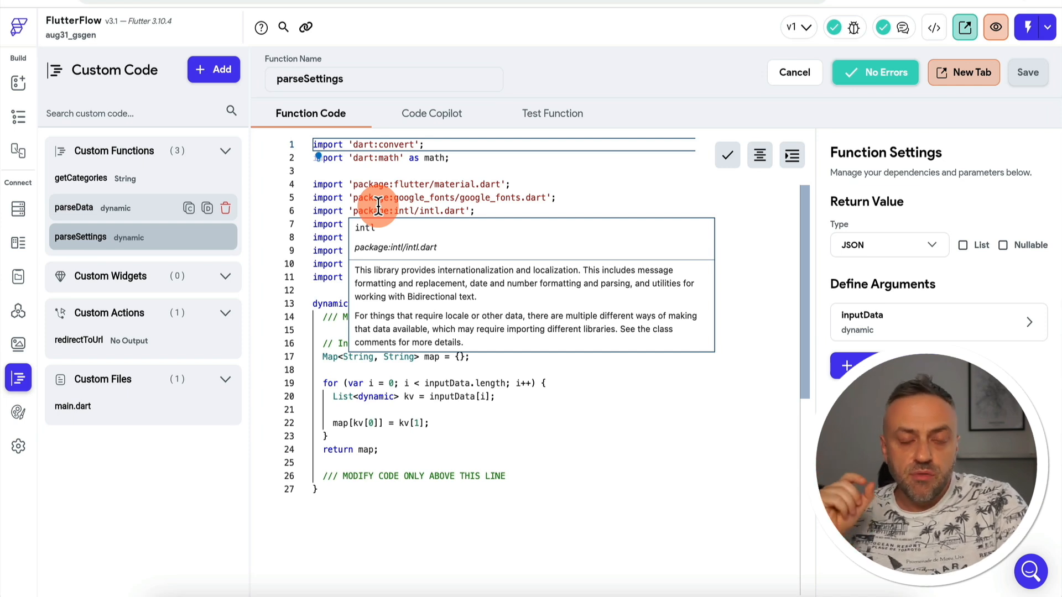
pyautogui.click(96, 211)
pyautogui.scroll(-4, 510, 350)
pyautogui.scroll(1, 509, 351)
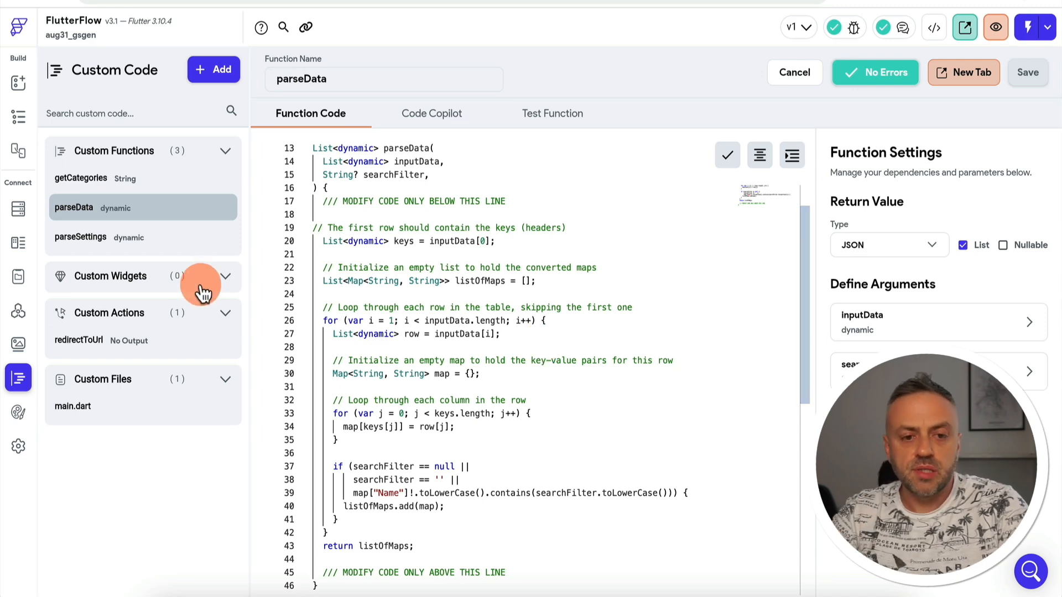
pyautogui.click(84, 243)
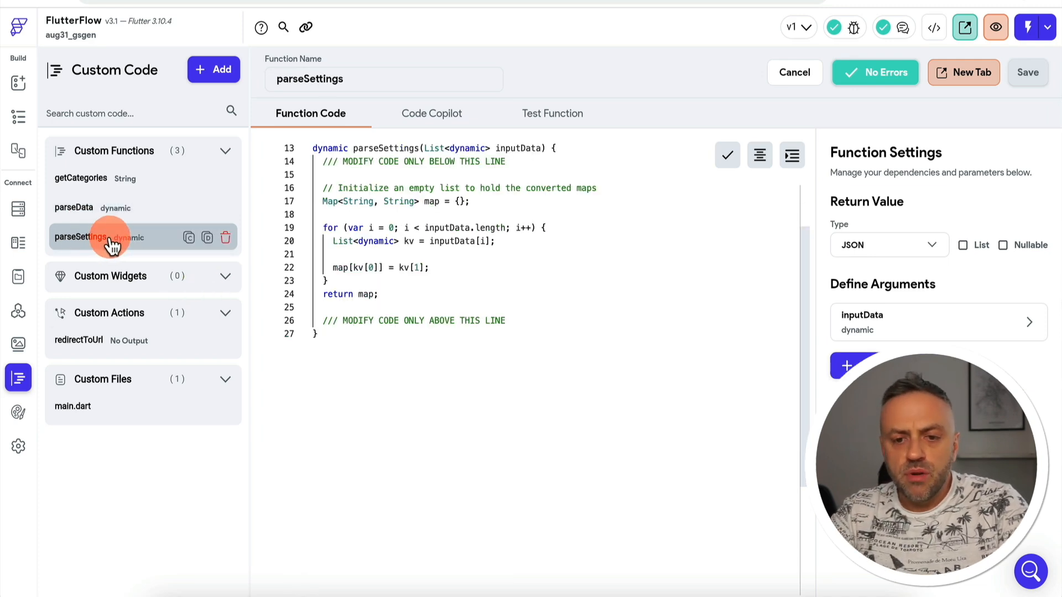
# Review the key and value rows of the Settings sheet in Google Sheets against the parseSettings function code.
pyautogui.scroll(3, 427, 237)
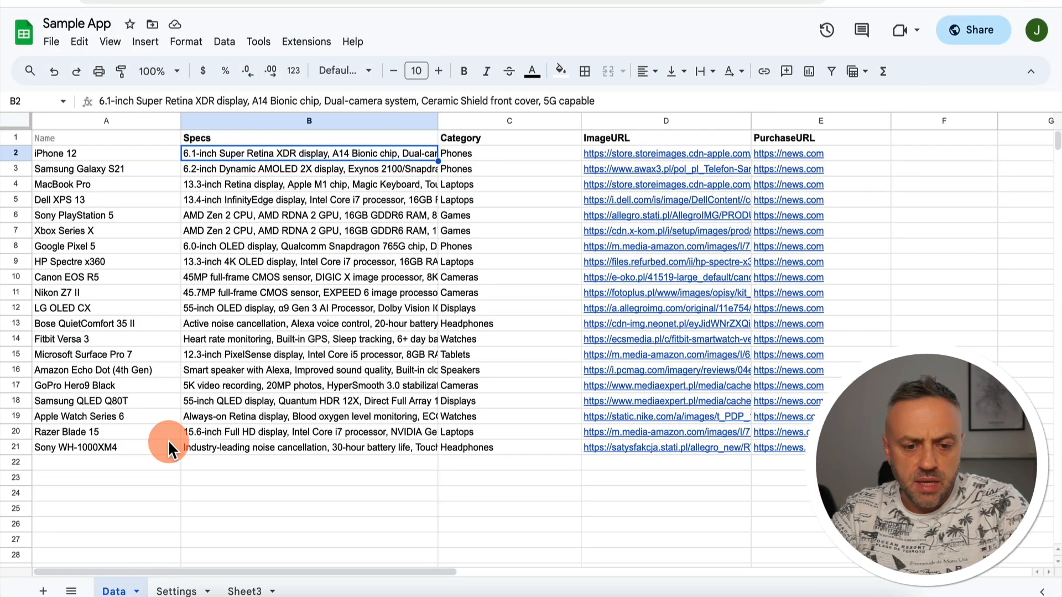
pyautogui.click(175, 591)
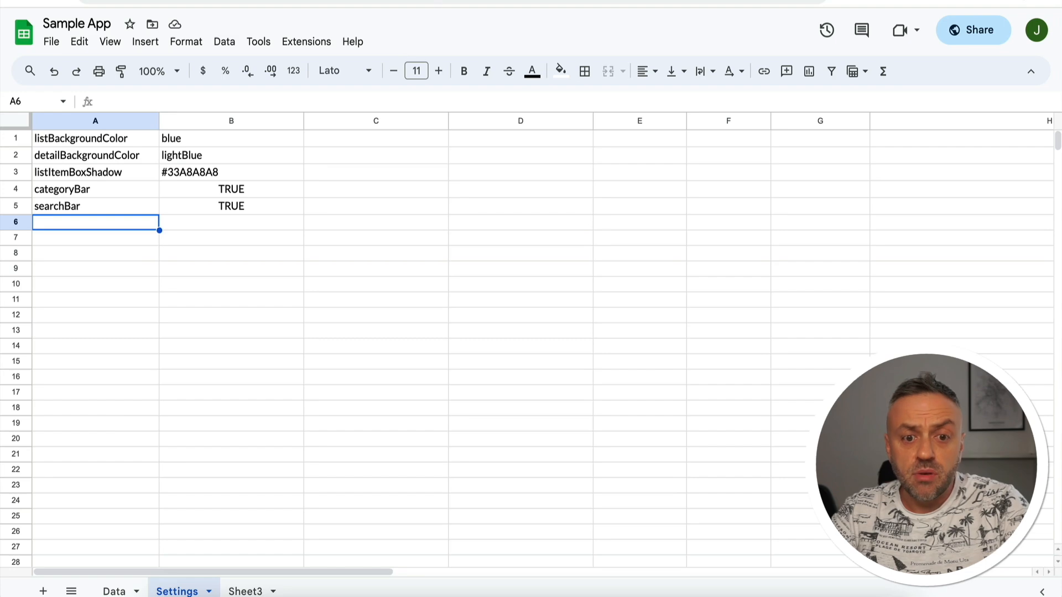
pyautogui.click(437, 1)
# Read the getCategories custom function and compare it with the Category column of the Data sheet.
pyautogui.click(75, 182)
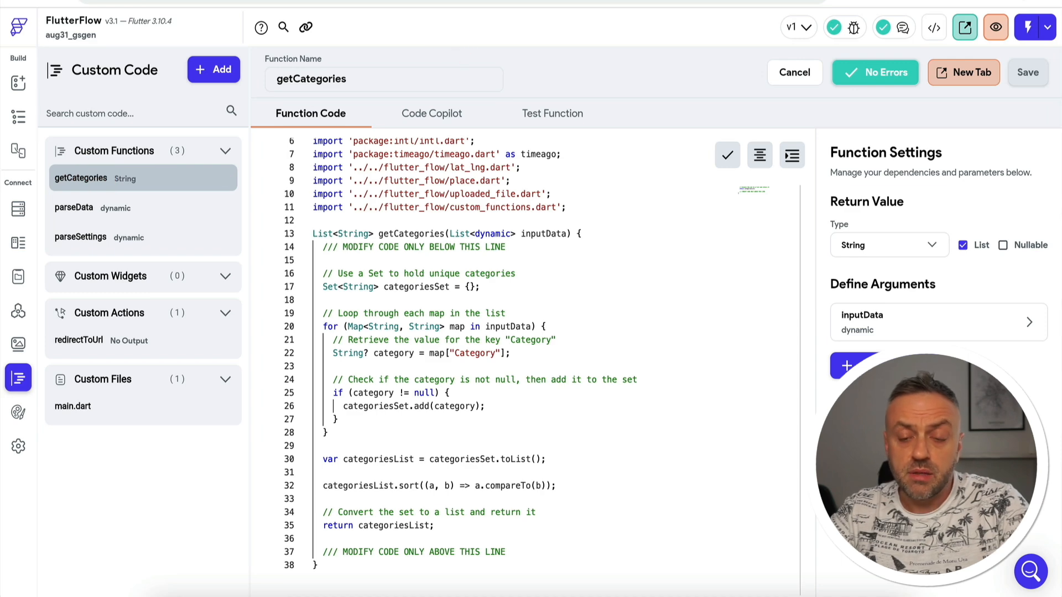
pyautogui.click(520, 2)
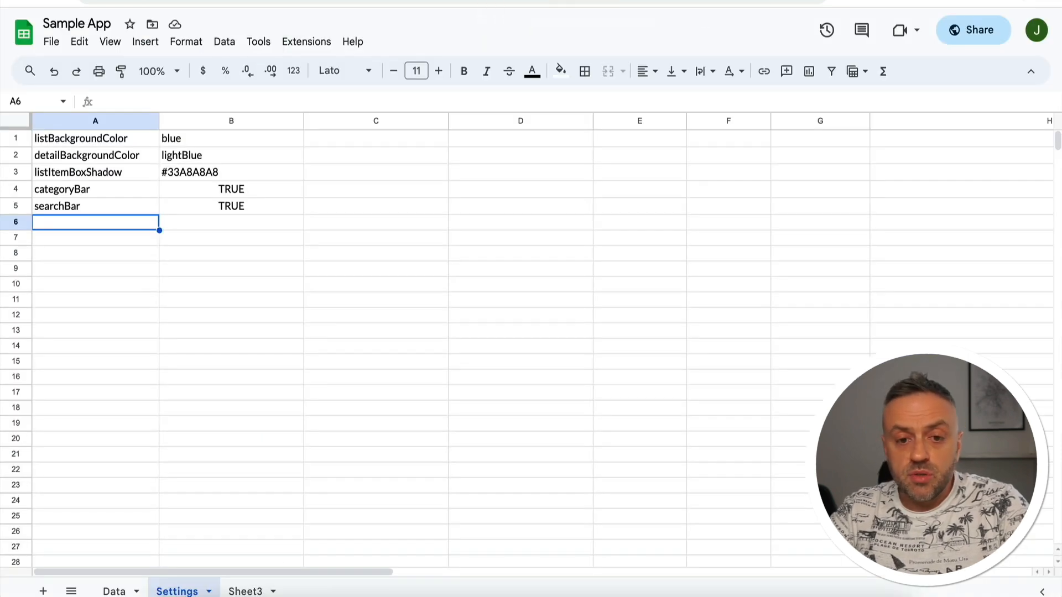
pyautogui.click(114, 588)
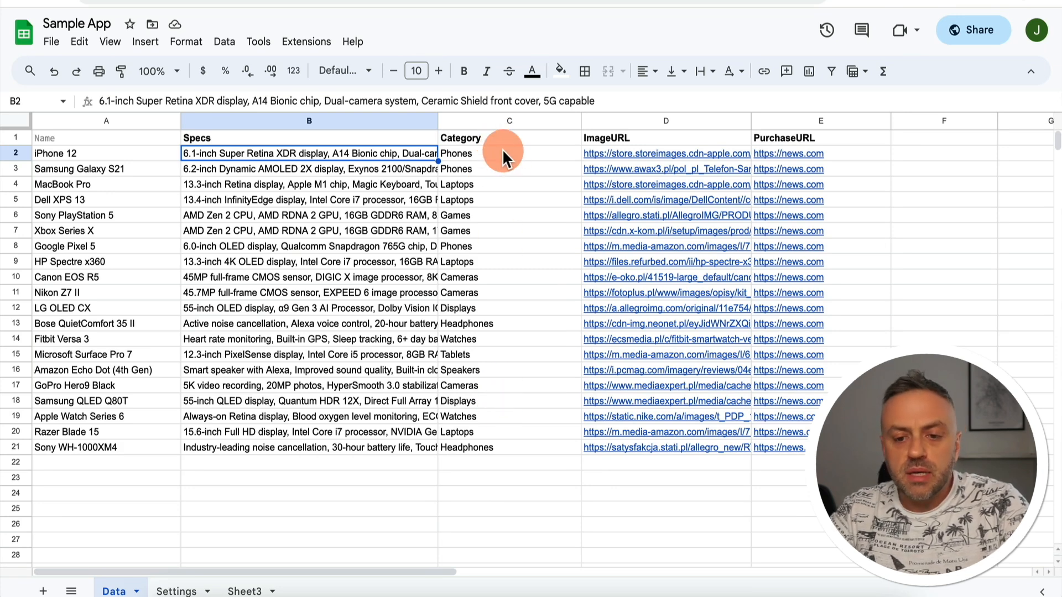
pyautogui.click(493, 139)
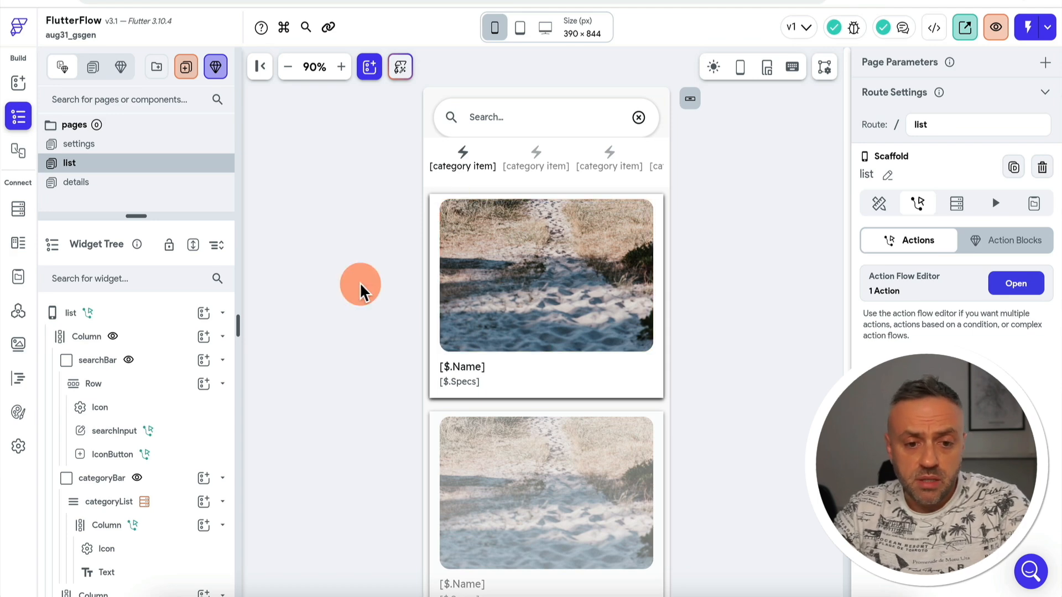
# Inspect the dynamic children source of the itemsList ListView on FlutterFlow's list page, leaving it unedited.
pyautogui.scroll(-4, 177, 335)
pyautogui.click(150, 424)
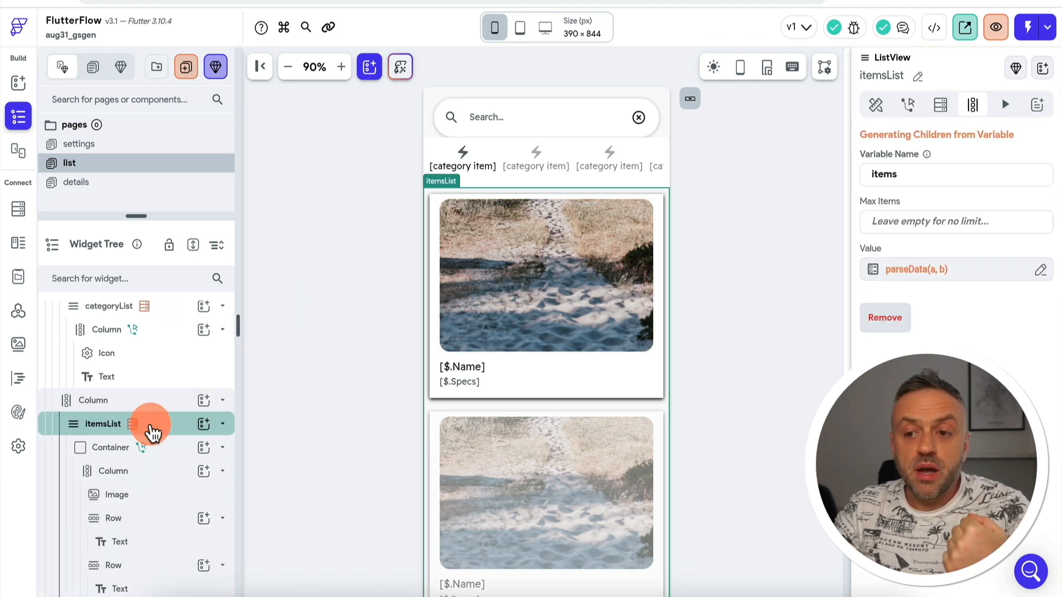
pyautogui.click(876, 105)
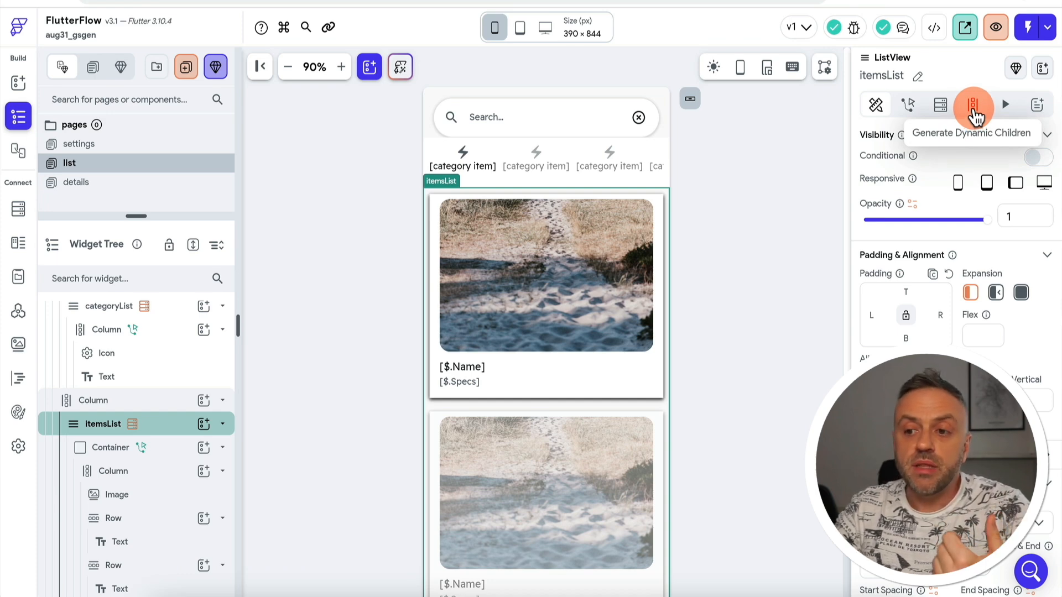
pyautogui.click(975, 118)
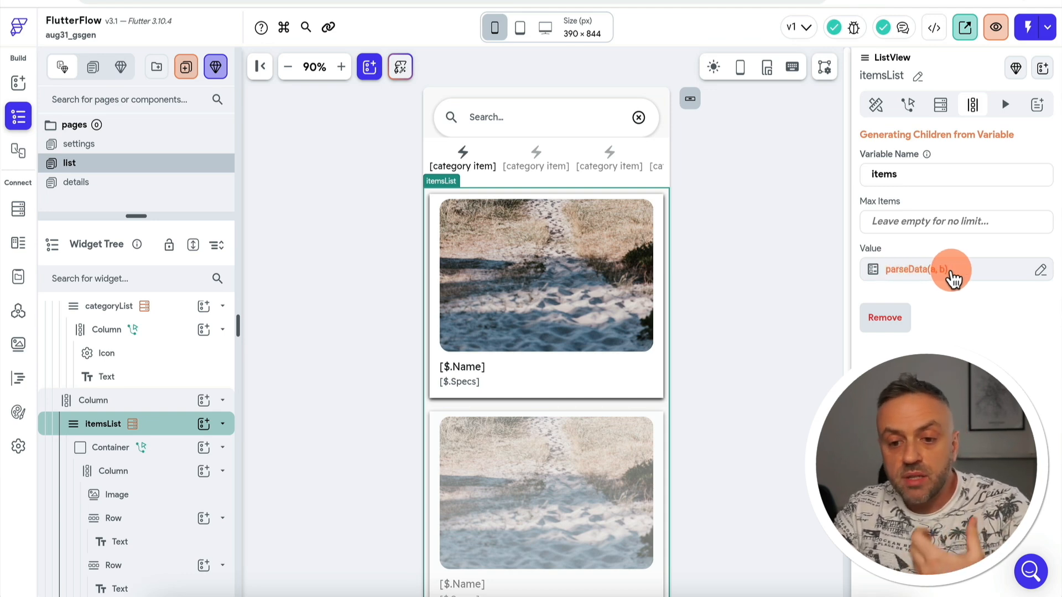
# Check the item card's name, specs and image bindings against the matching column headers in the Data sheet.
pyautogui.click(462, 368)
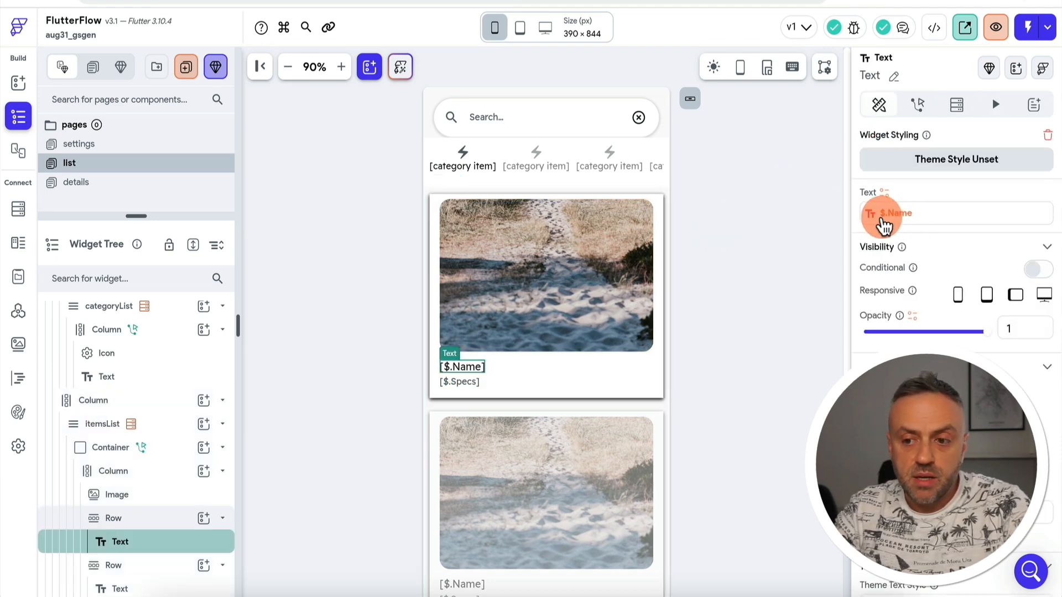
pyautogui.click(470, 381)
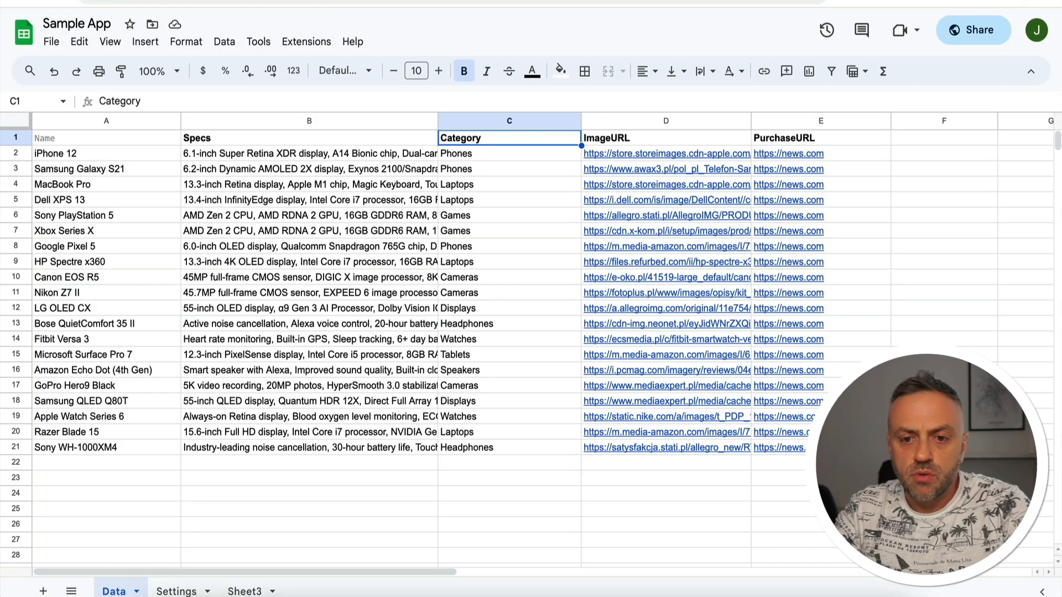
pyautogui.click(88, 139)
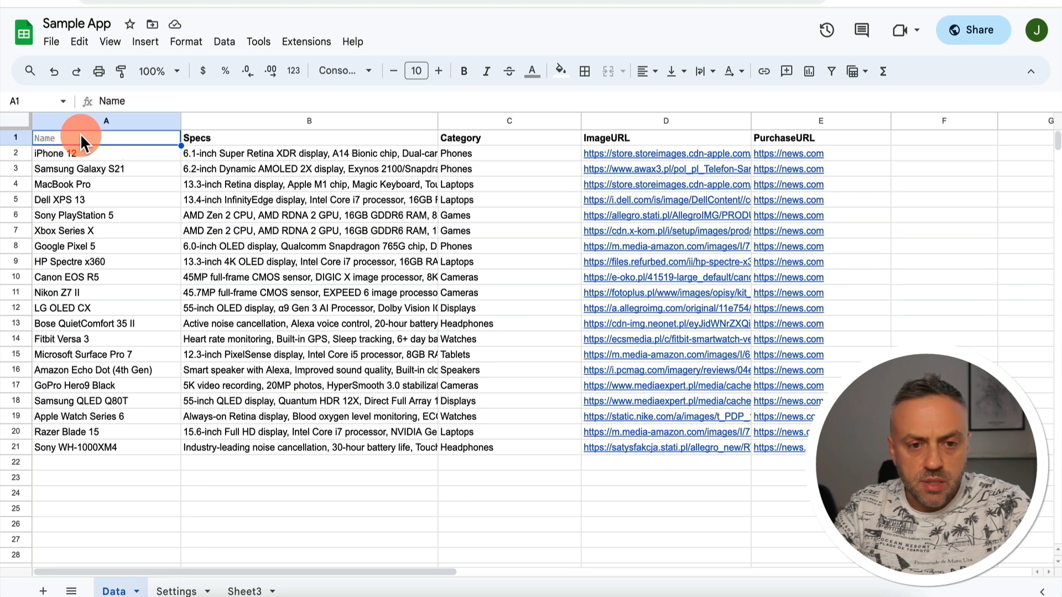
pyautogui.click(210, 140)
pyautogui.click(675, 139)
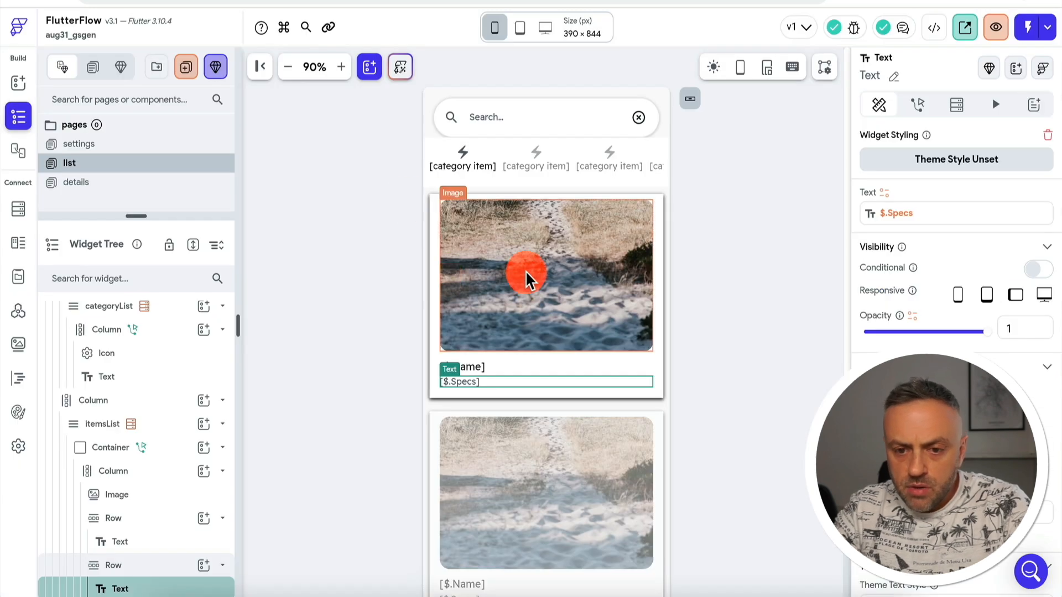
pyautogui.click(523, 273)
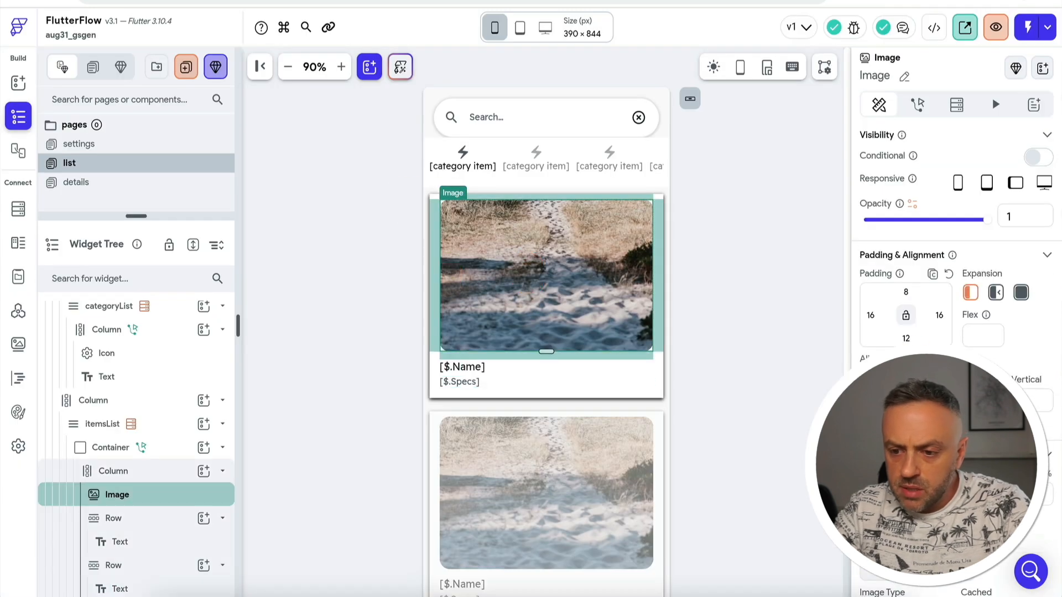
pyautogui.scroll(-5, 951, 387)
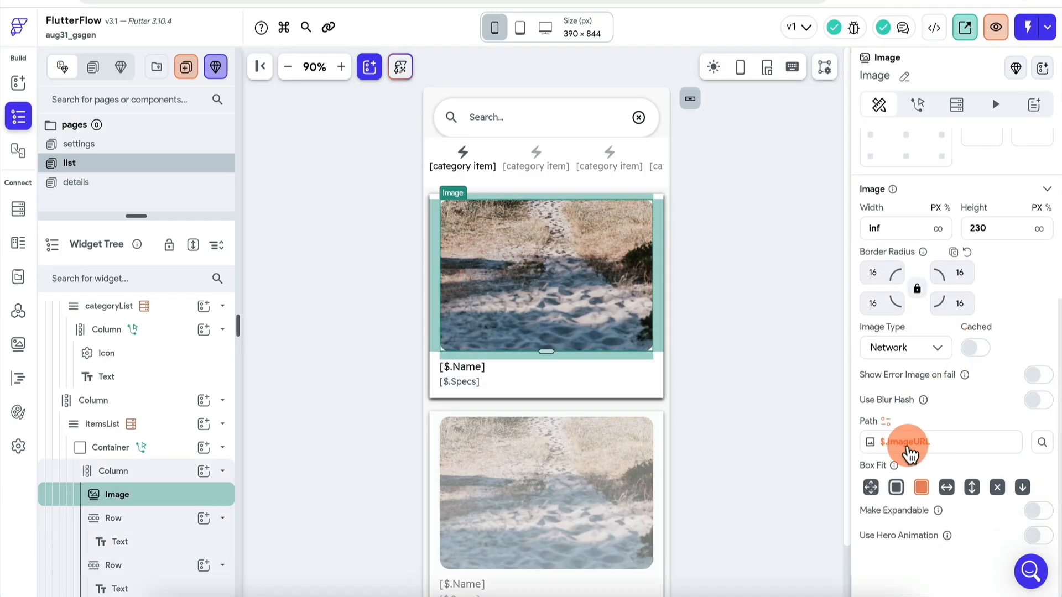
pyautogui.click(464, 368)
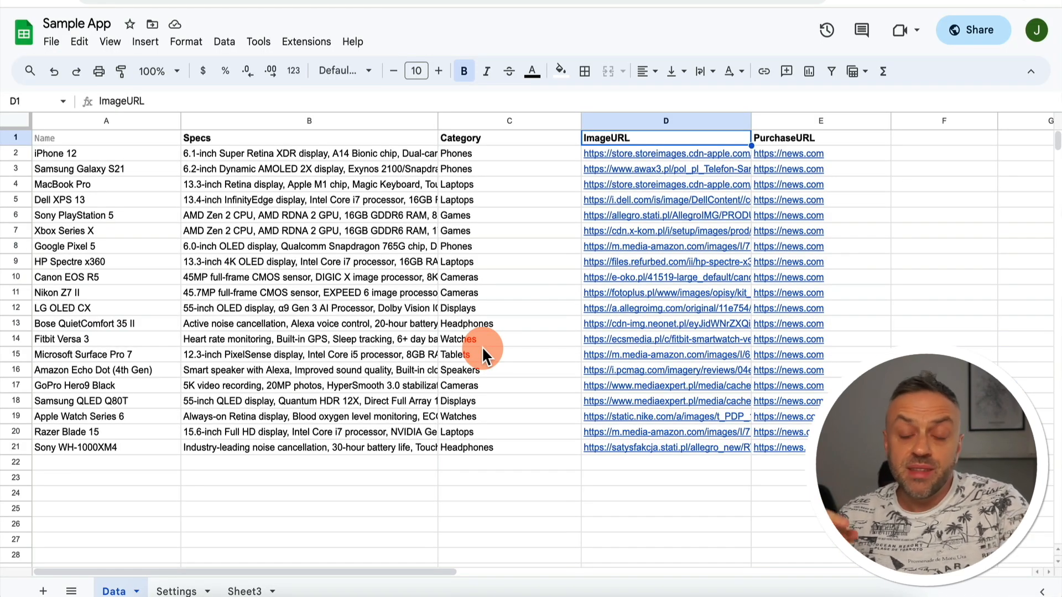
# Insert a column before ImageURL in the Data sheet, head it Weight and enter 100 for the iPhone 12.
pyautogui.click(609, 119)
pyautogui.rightClick(610, 119)
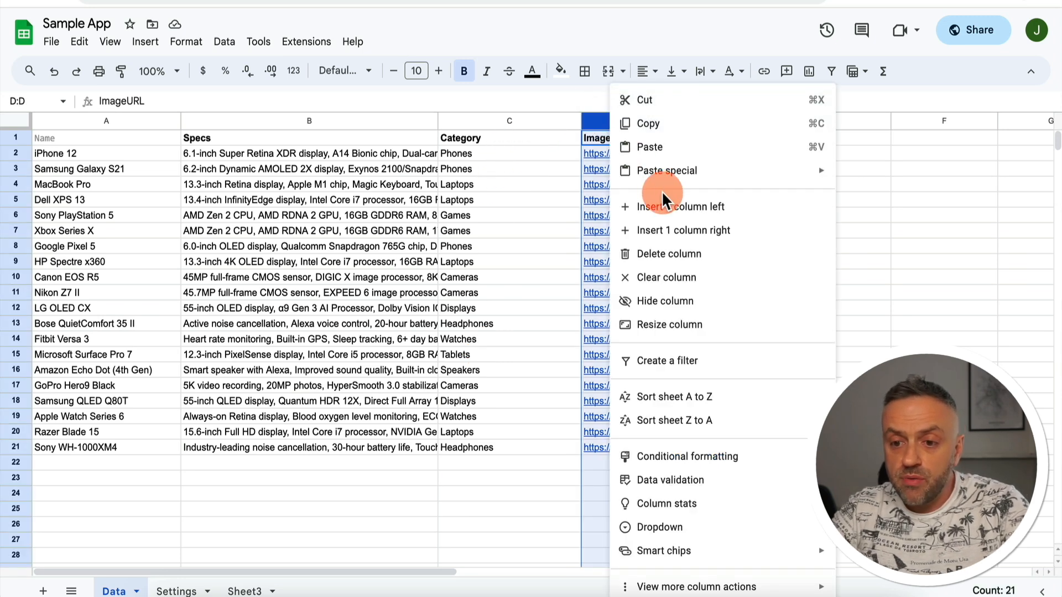
pyautogui.click(666, 206)
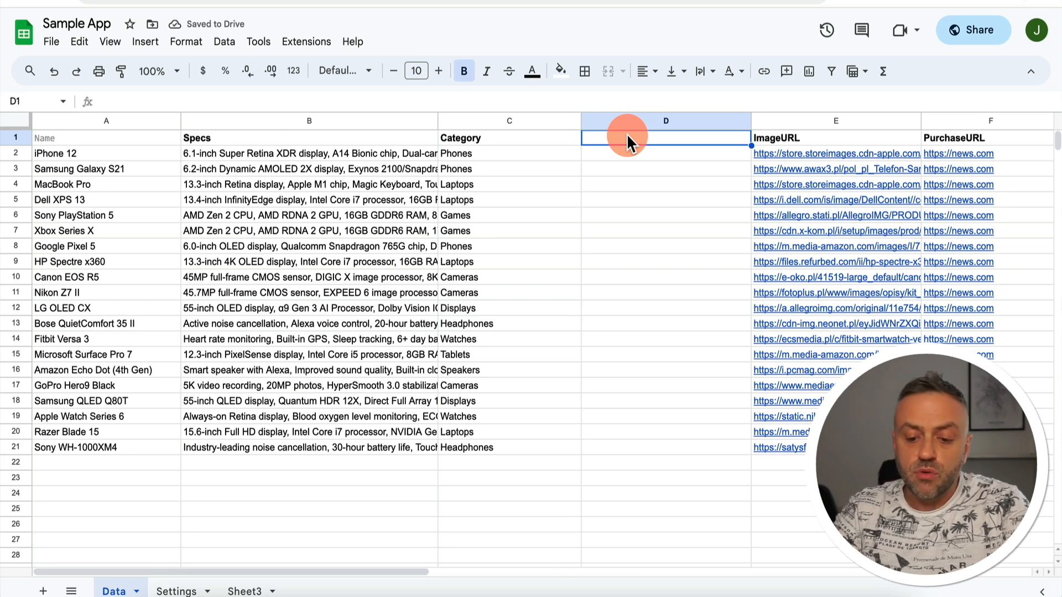
pyautogui.write('Weight')
pyautogui.press('Return')
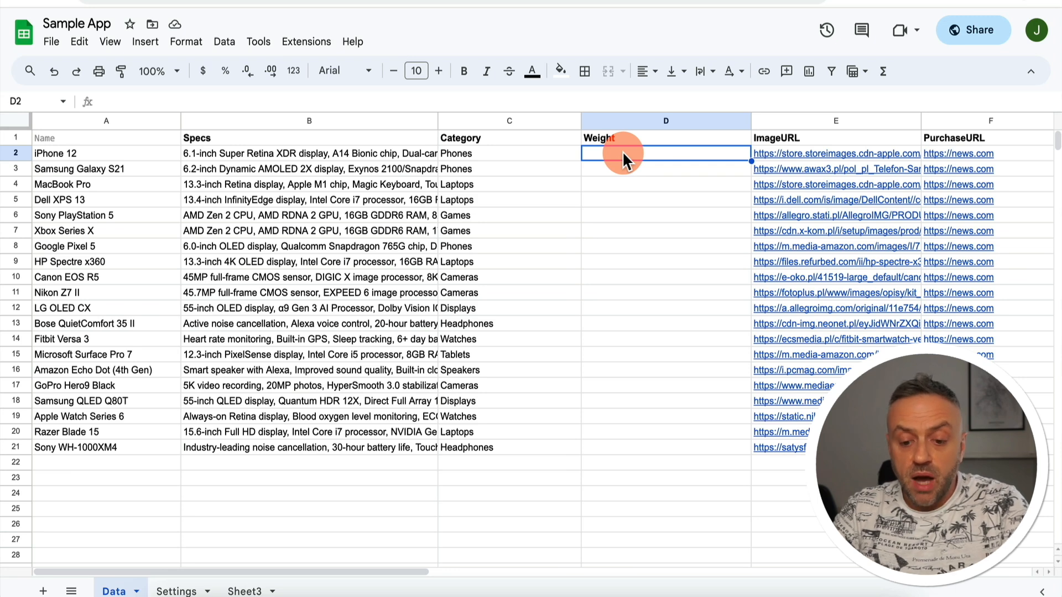
pyautogui.write('100')
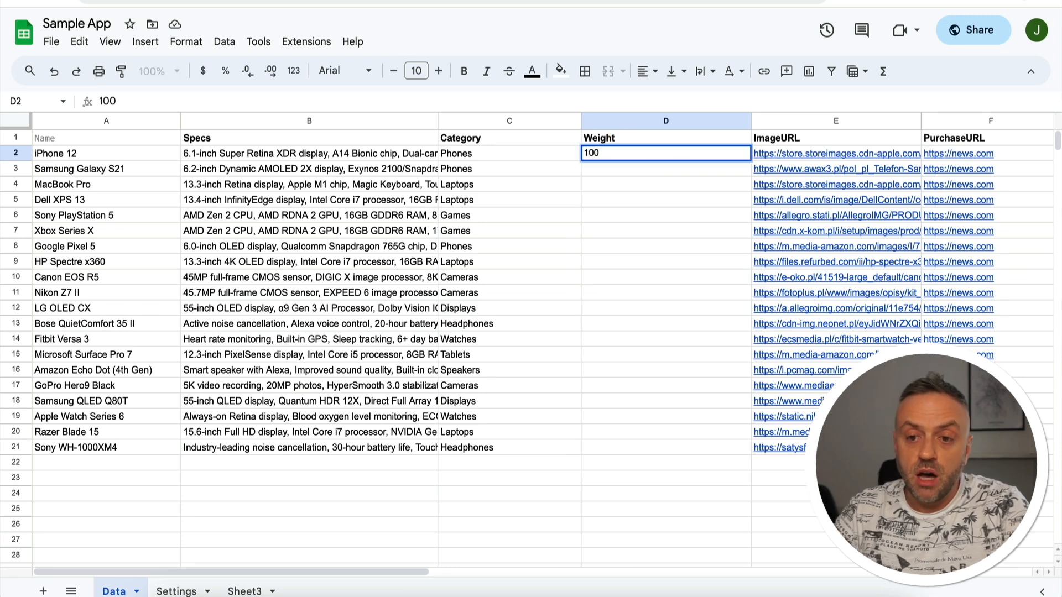
pyautogui.press('Return')
pyautogui.click(660, 149)
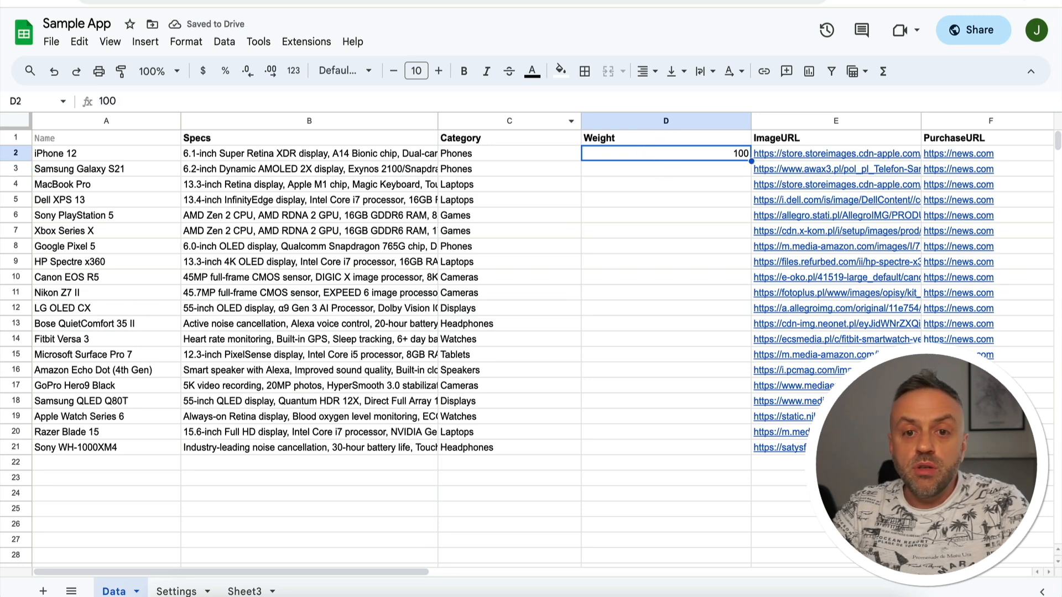
# Switch to FlutterFlow, duplicate the $.Name text in the item card's row and select the copy.
pyautogui.hotkey('ctrl', 'Tab')
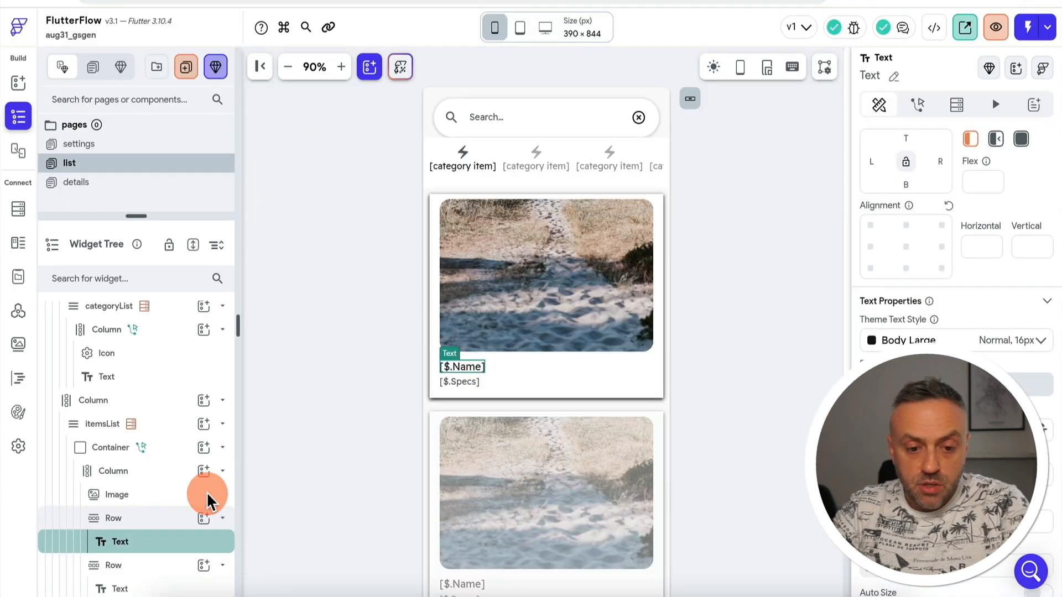
pyautogui.rightClick(168, 544)
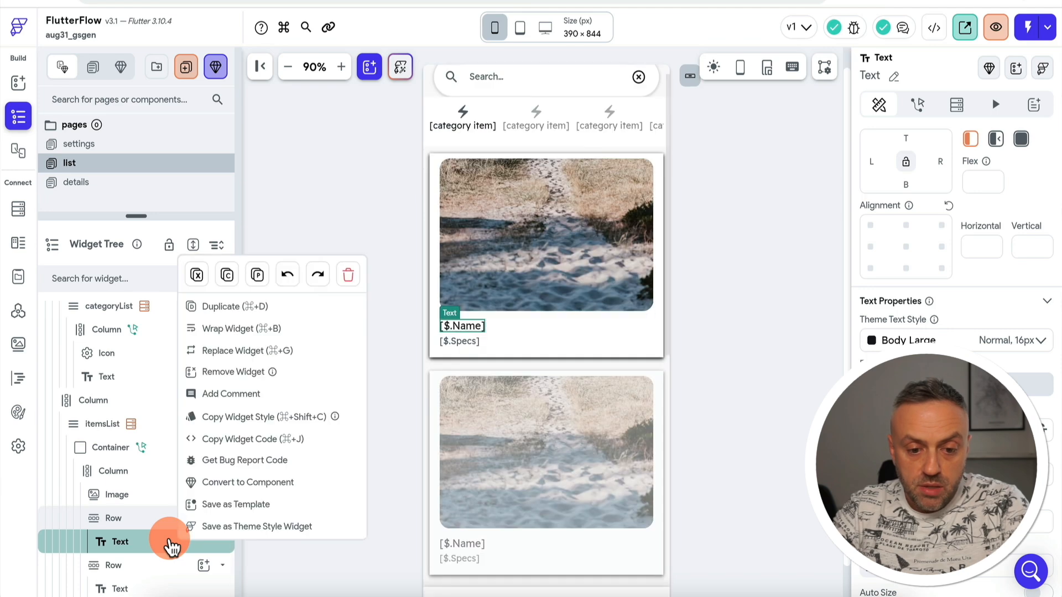
pyautogui.click(242, 307)
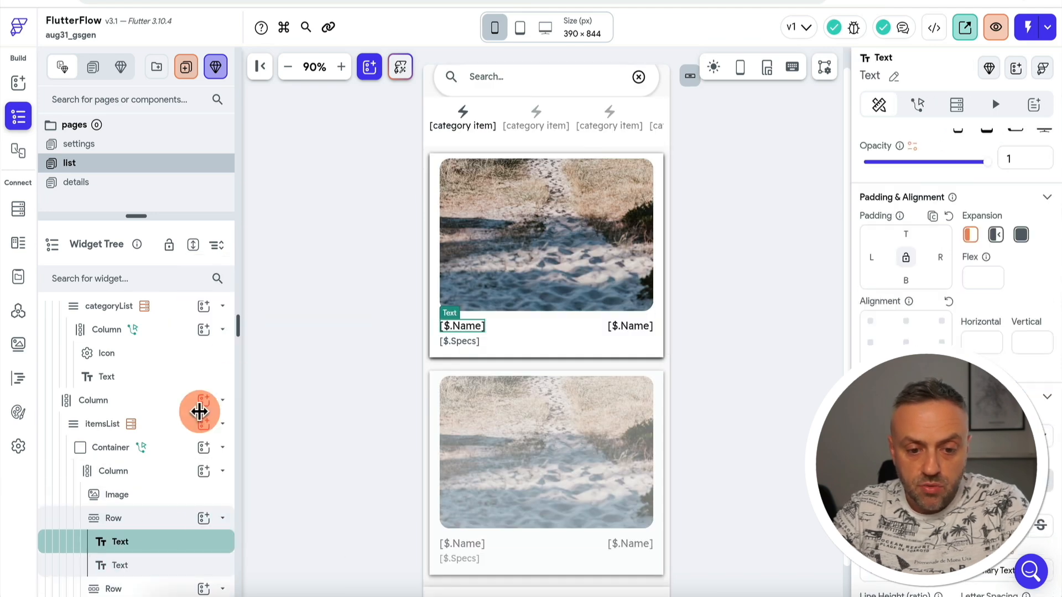
pyautogui.click(146, 570)
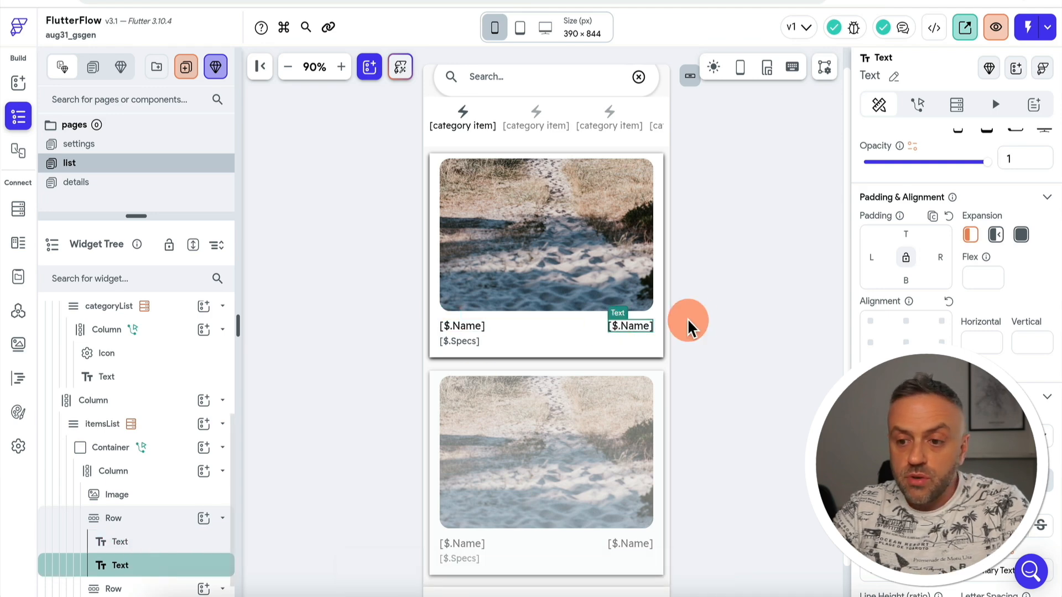
# Set the duplicated text's JSON path to $.Weight and confirm the binding.
pyautogui.scroll(3, 915, 327)
pyautogui.click(897, 216)
pyautogui.click(717, 354)
pyautogui.press('BackSpace')
pyautogui.press('BackSpace')
pyautogui.press('BackSpace')
pyautogui.press('BackSpace')
pyautogui.write('Weight')
pyautogui.press('Return')
# Delete the $.Weight text from the item card's row.
pyautogui.click(628, 326)
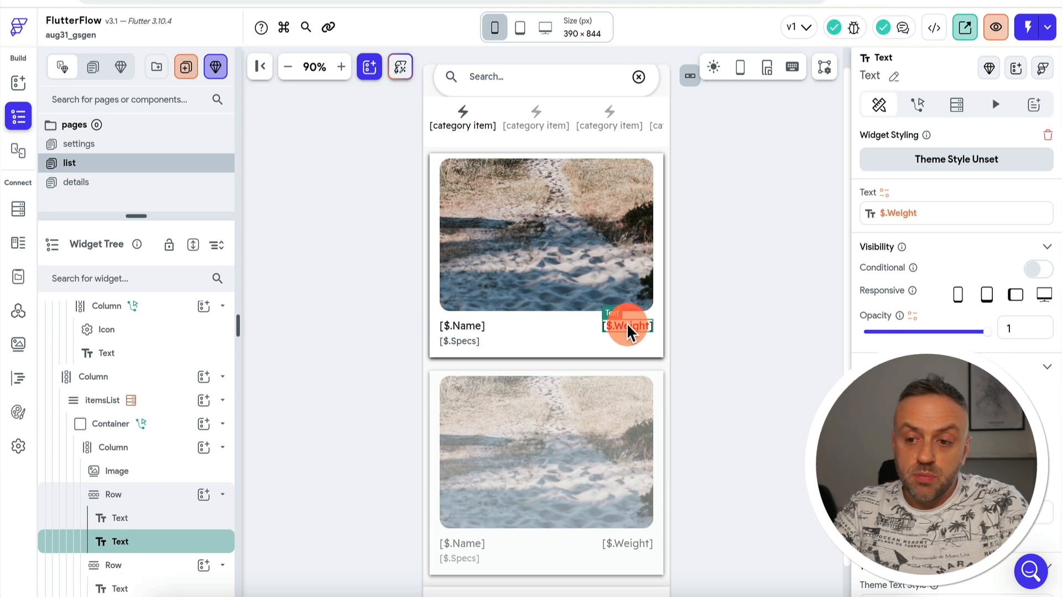
pyautogui.click(900, 214)
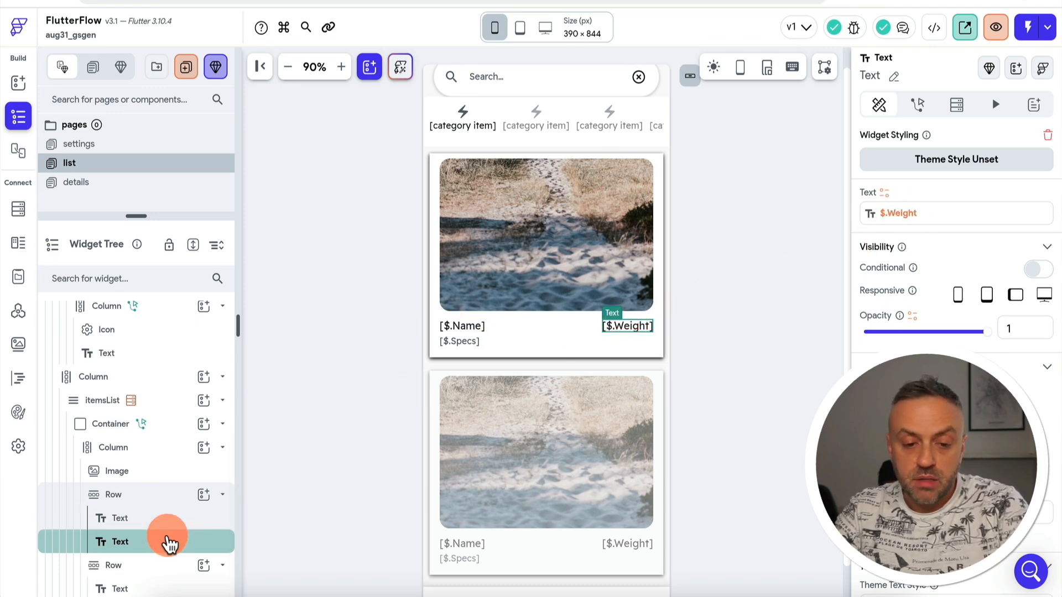
pyautogui.press('Delete')
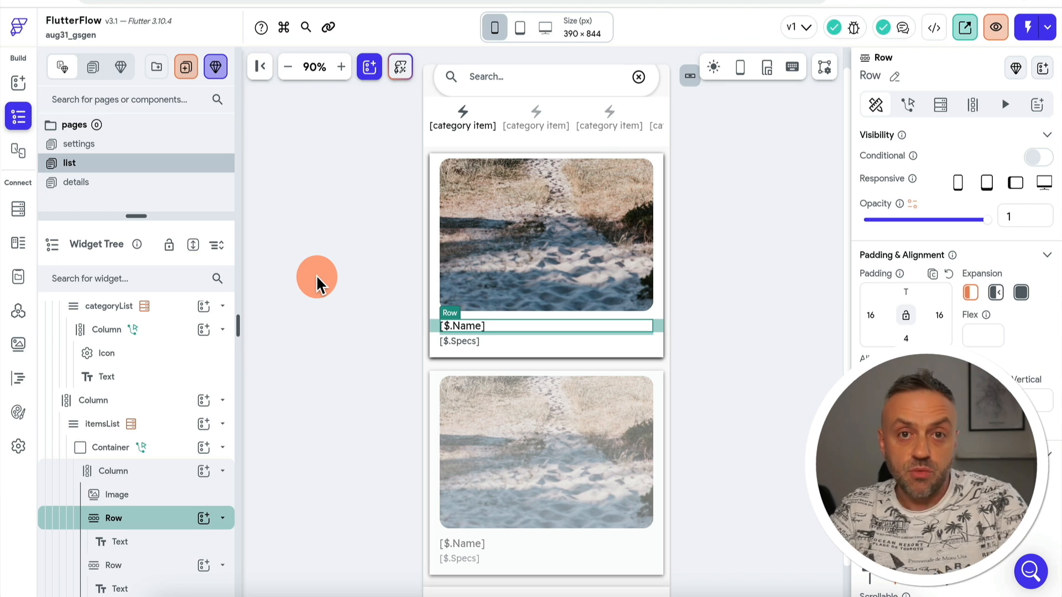
# Inspect the details page and its PURCHASE button's redirectToUrl action alongside the PurchaseURL column of the Data sheet.
pyautogui.click(110, 182)
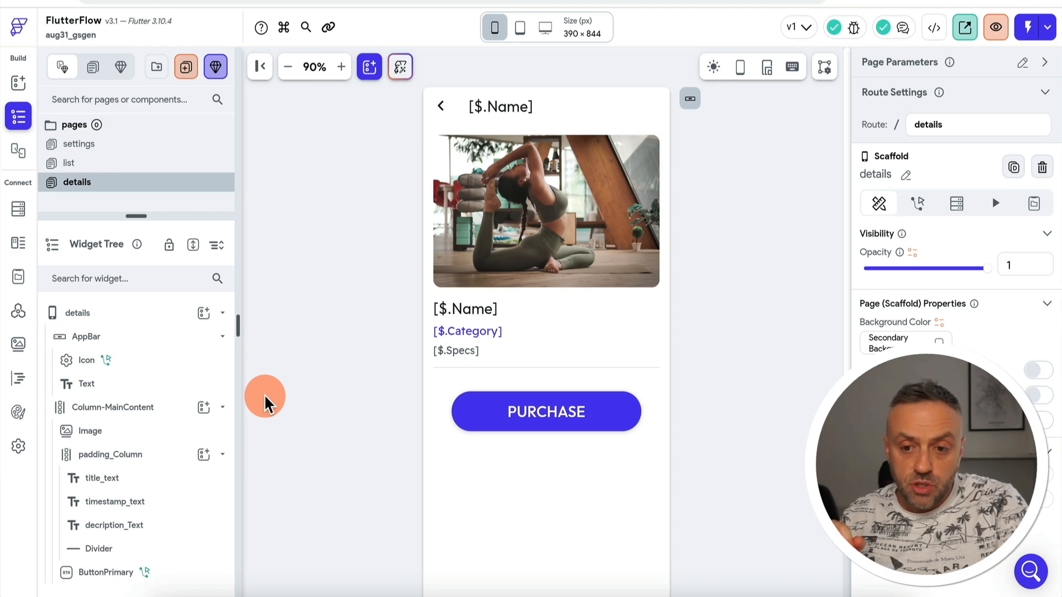
pyautogui.click(144, 163)
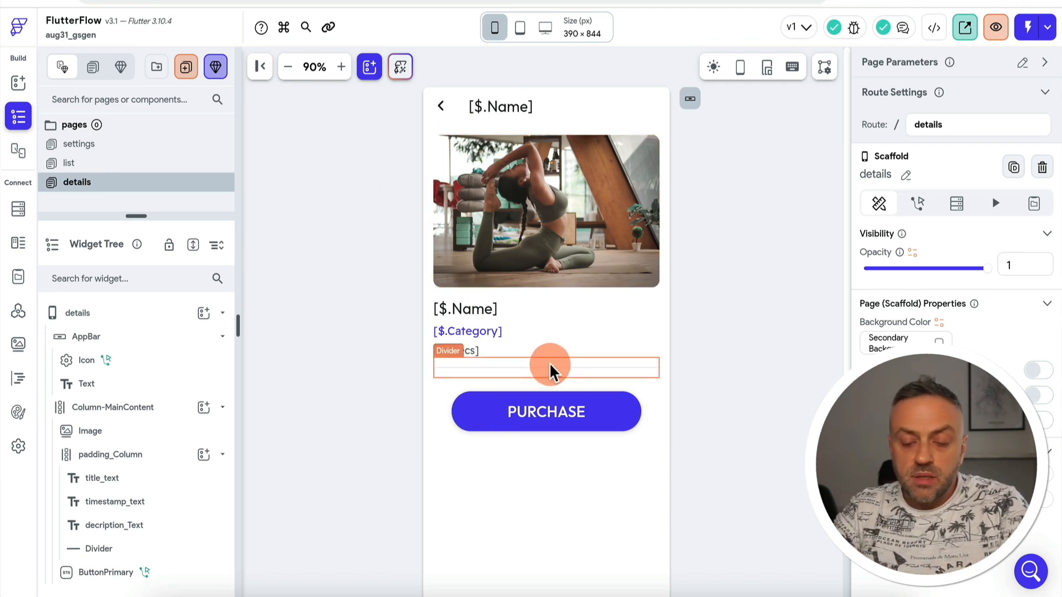
pyautogui.click(545, 411)
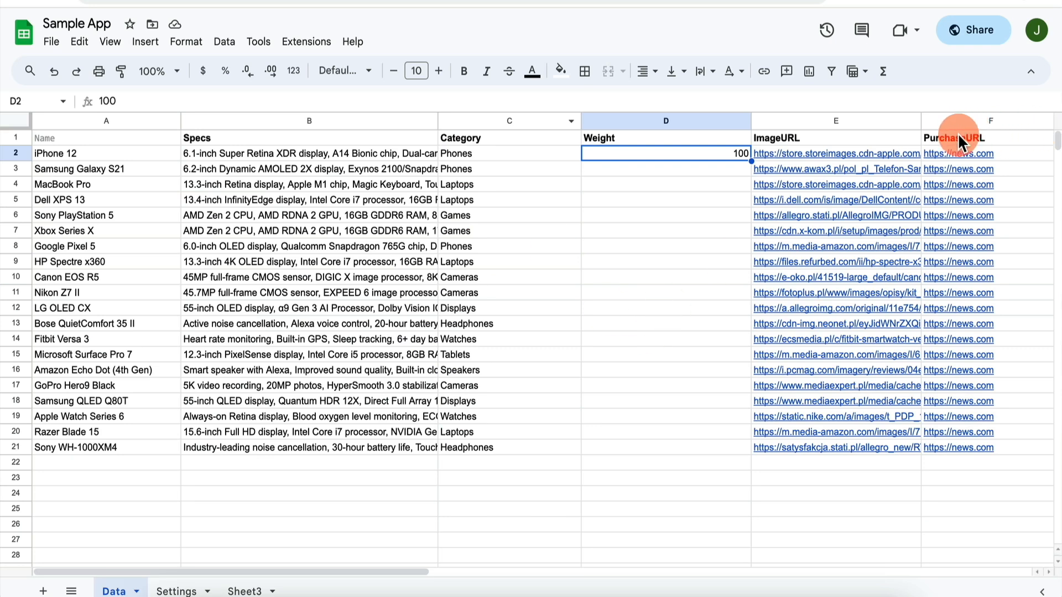
pyautogui.click(962, 137)
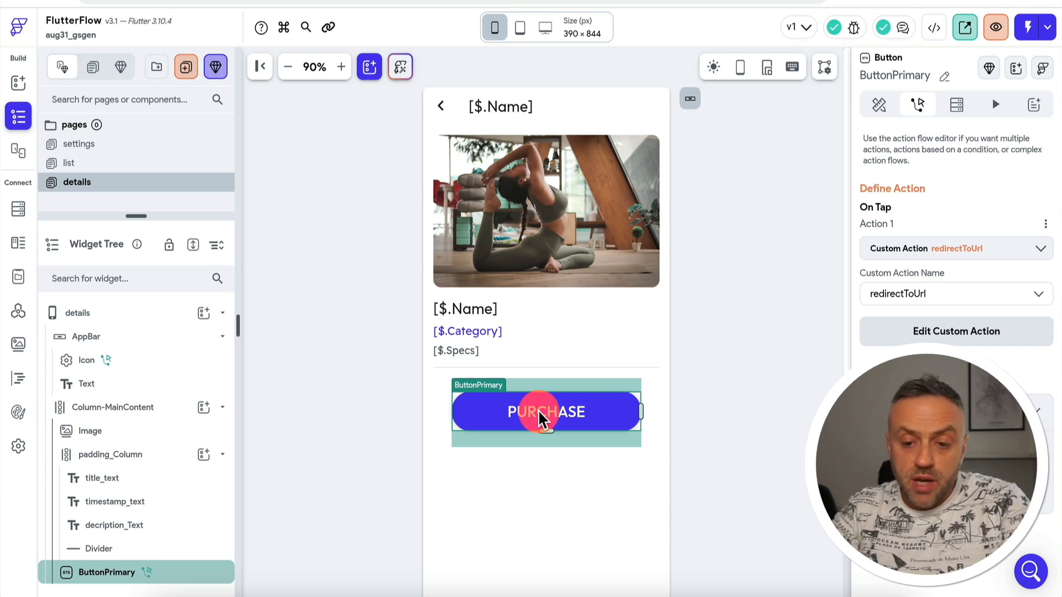
pyautogui.click(916, 498)
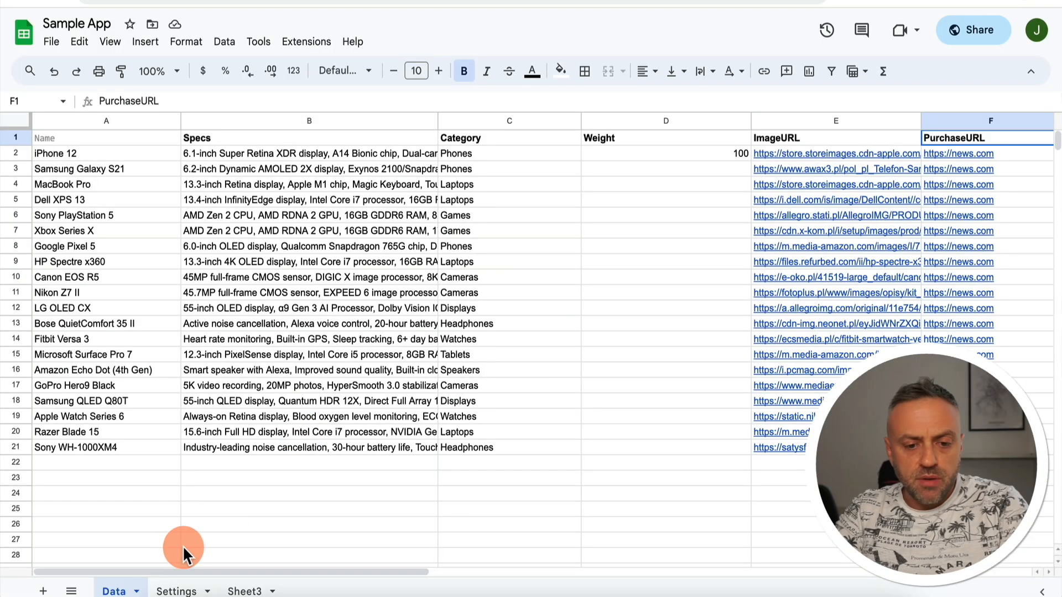
# Open the Settings sheet, then switch to FlutterFlow and inspect the conditional visibility of the list page's searchBar container.
pyautogui.click(172, 591)
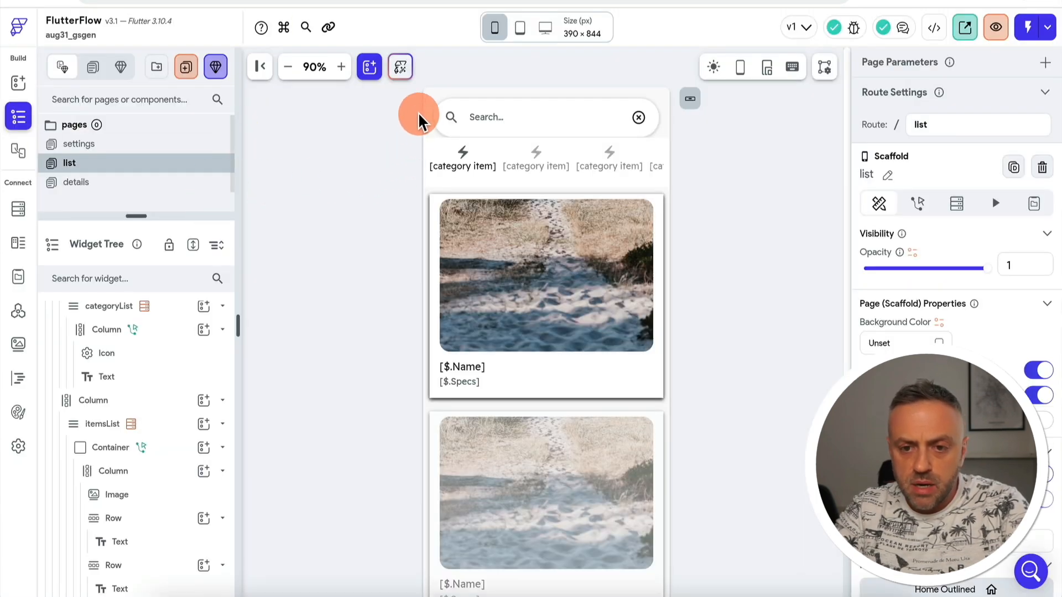
pyautogui.scroll(4, 131, 397)
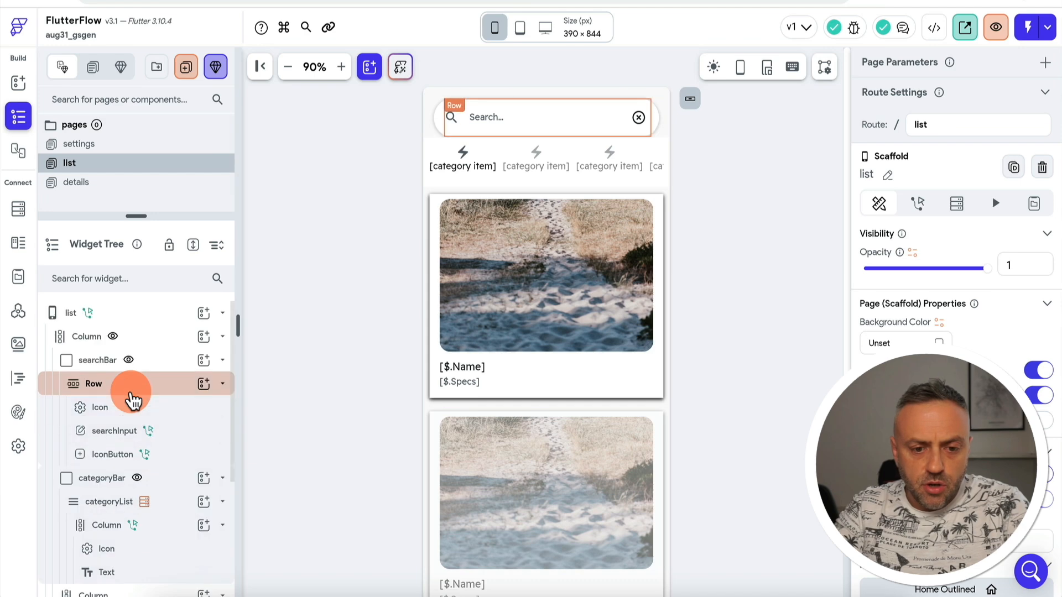
pyautogui.click(167, 360)
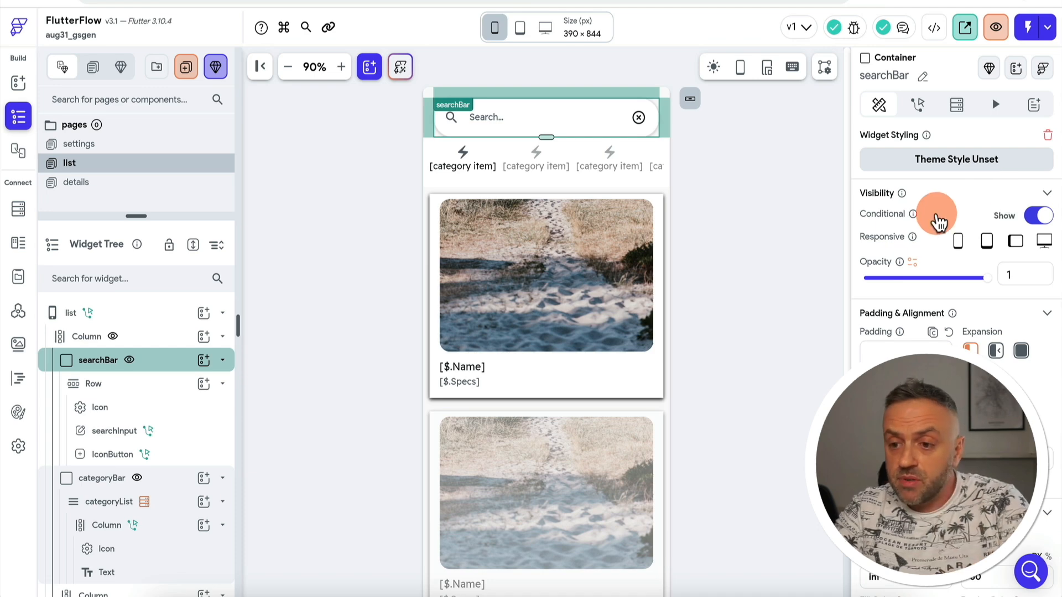
pyautogui.click(1007, 221)
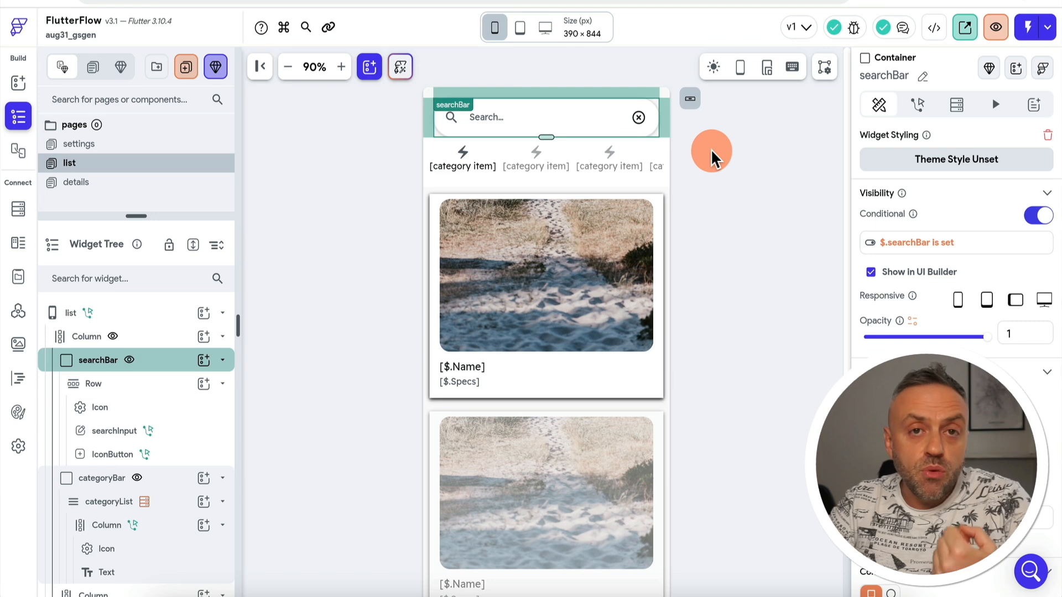
pyautogui.click(922, 246)
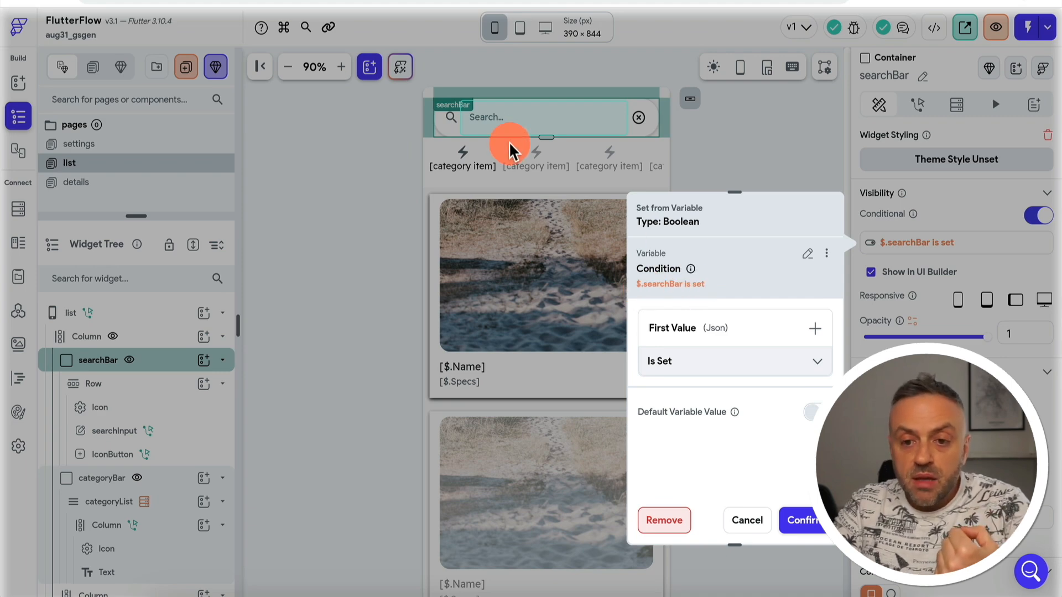
pyautogui.click(748, 520)
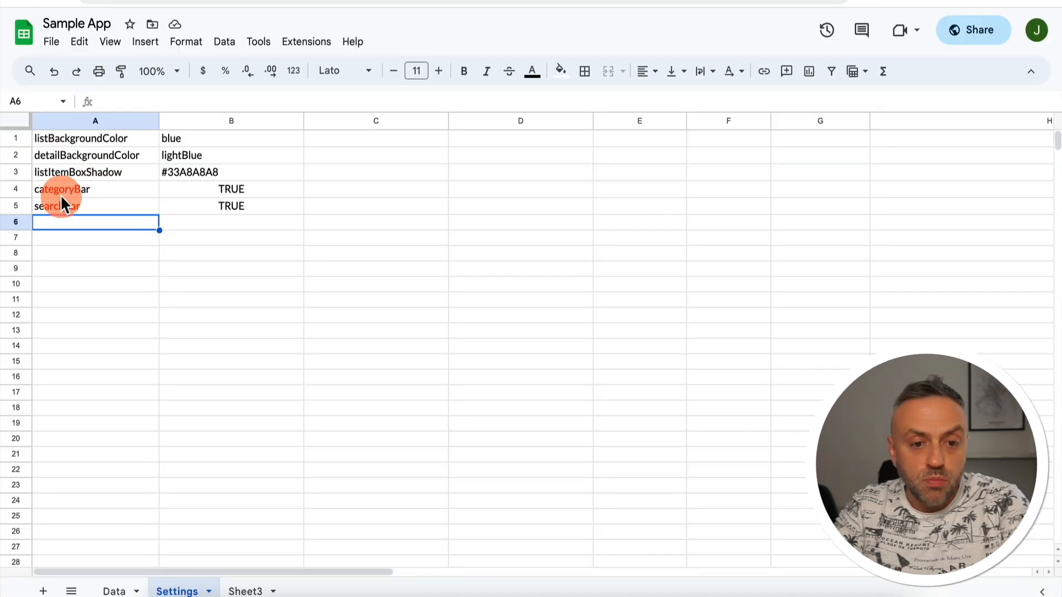
# Check the searchBar and categoryBar keys in the Google Sheets Settings sheet, then inspect the categoryBar container's visibility condition and JSON path in FlutterFlow.
pyautogui.click(72, 207)
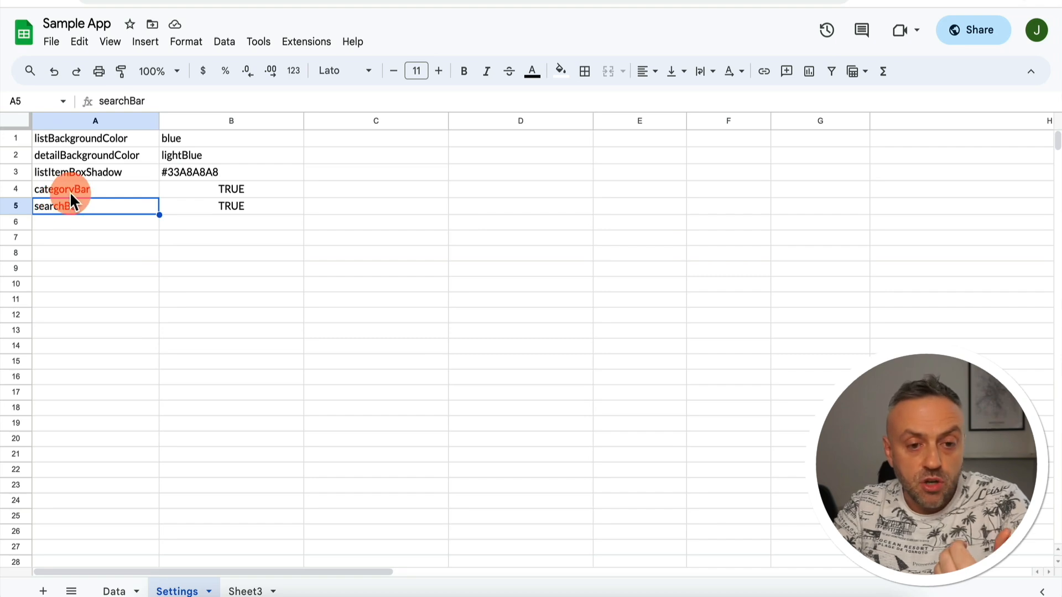
pyautogui.click(77, 191)
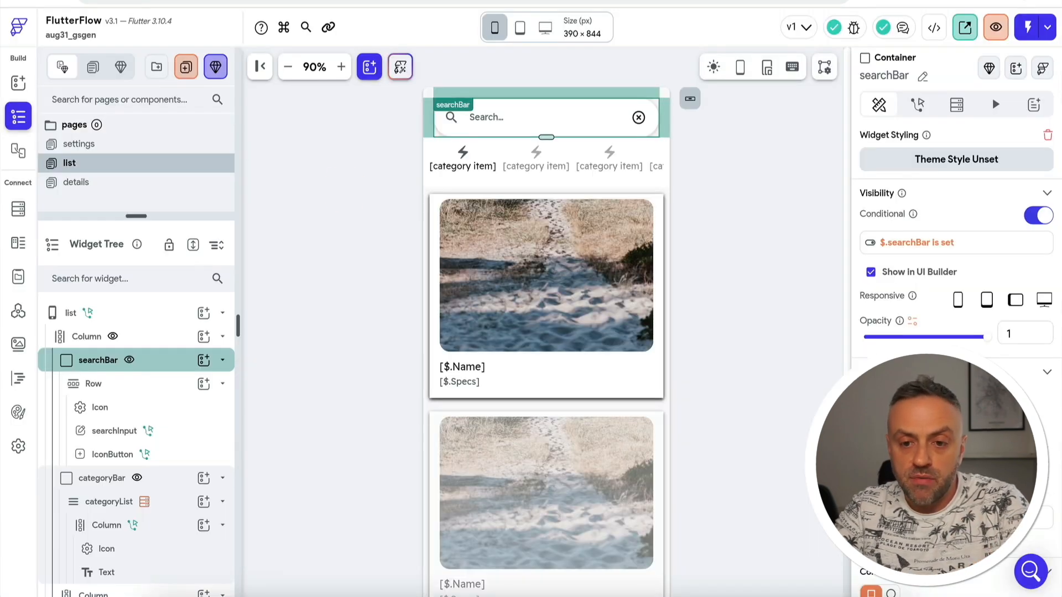
pyautogui.click(429, 157)
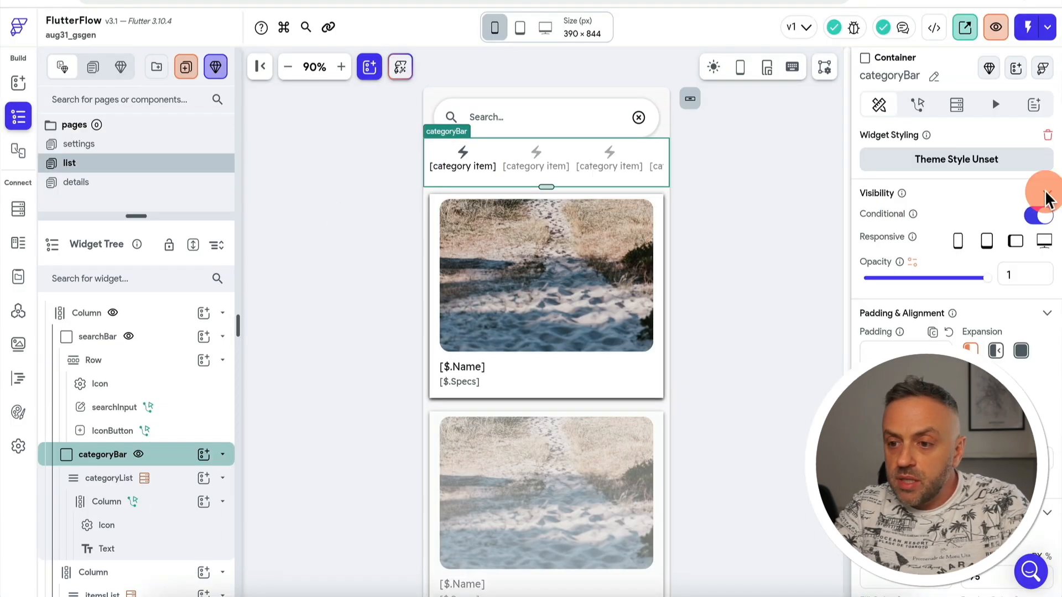
pyautogui.click(1012, 214)
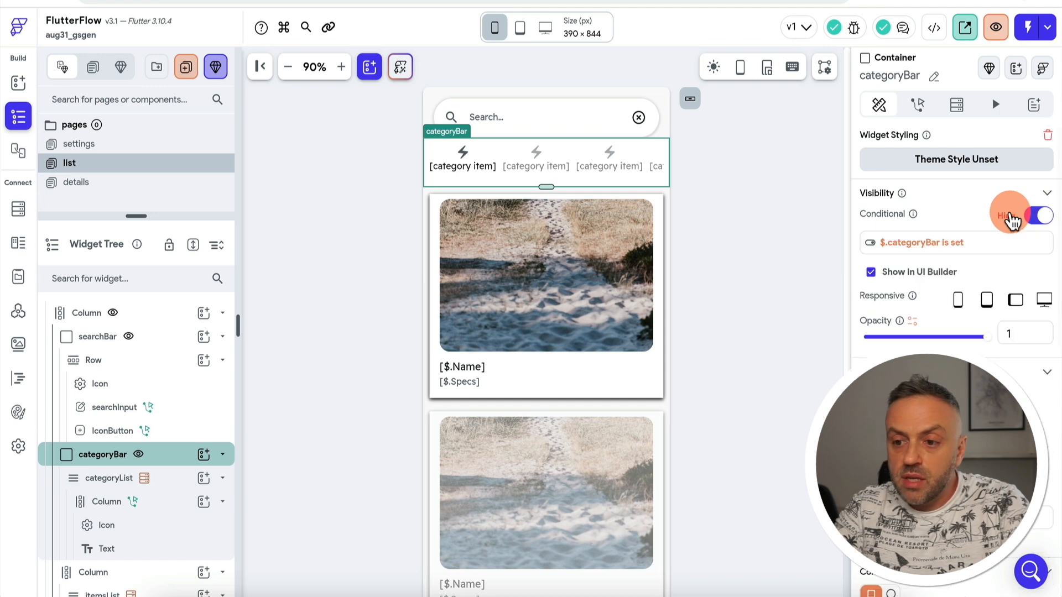
pyautogui.click(937, 252)
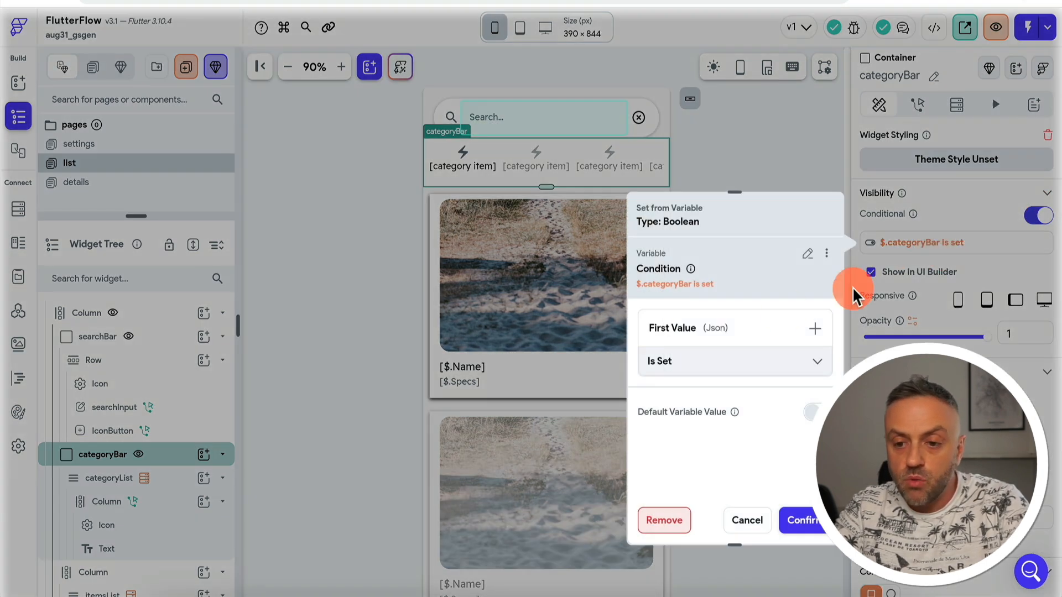
pyautogui.click(720, 335)
pyautogui.click(707, 360)
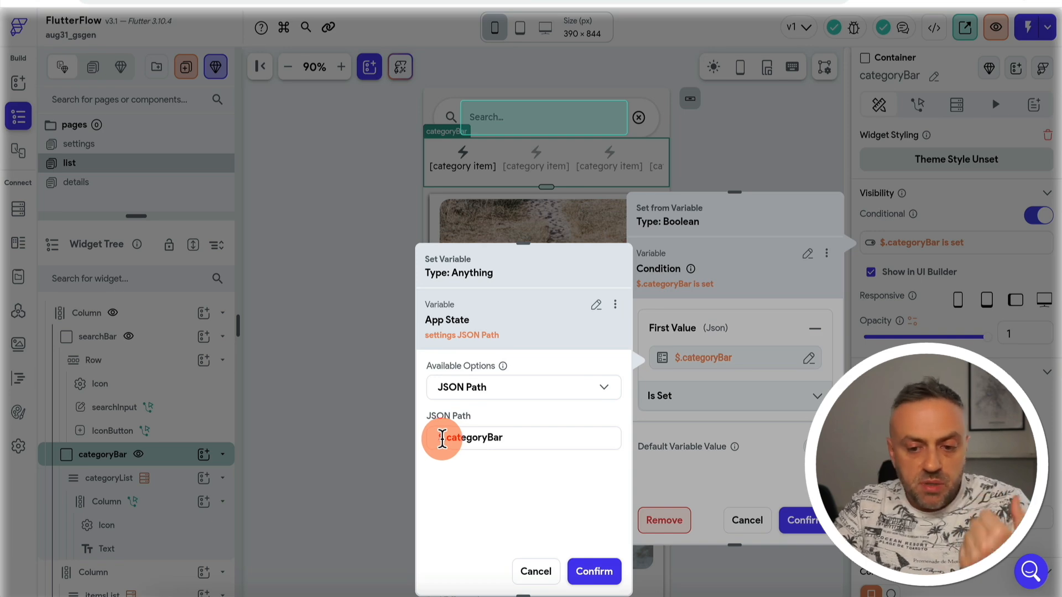
pyautogui.click(535, 573)
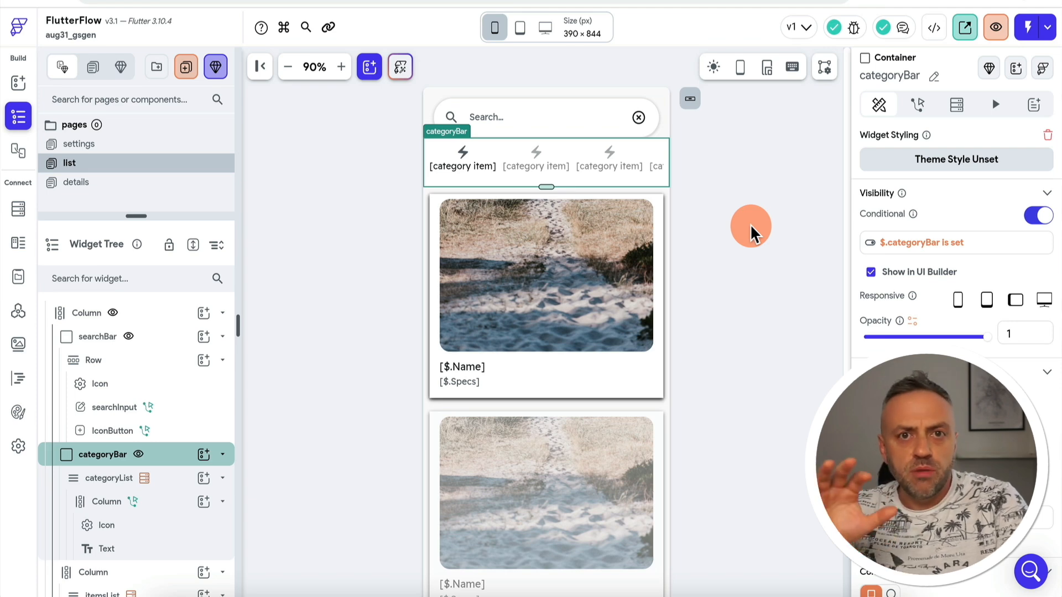
# Inspect the item card container's box shadow colour binding alongside the listItemBoxShadow key in the Settings sheet.
pyautogui.click(432, 205)
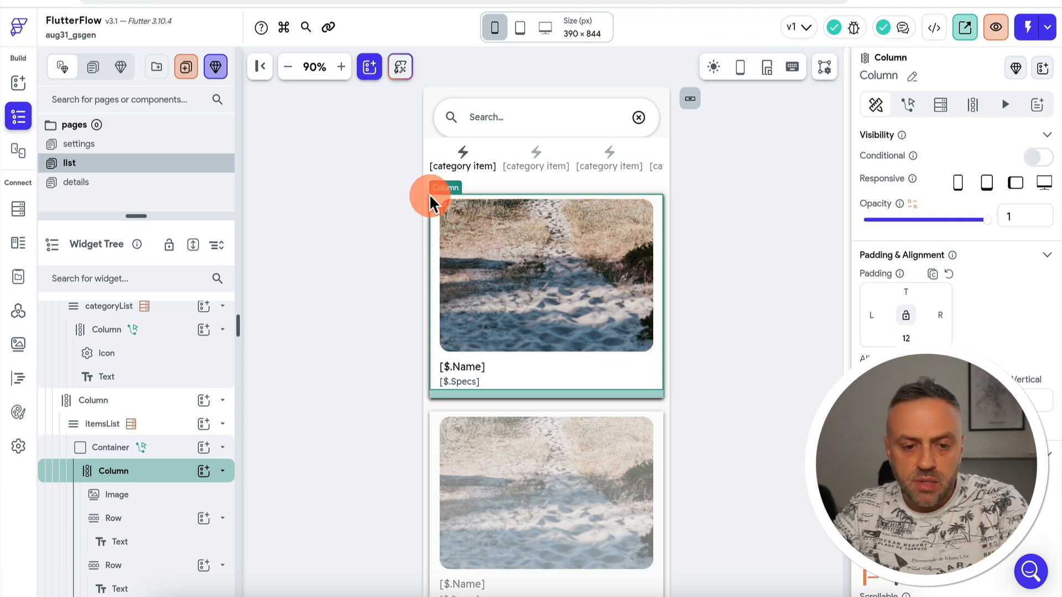
pyautogui.click(169, 449)
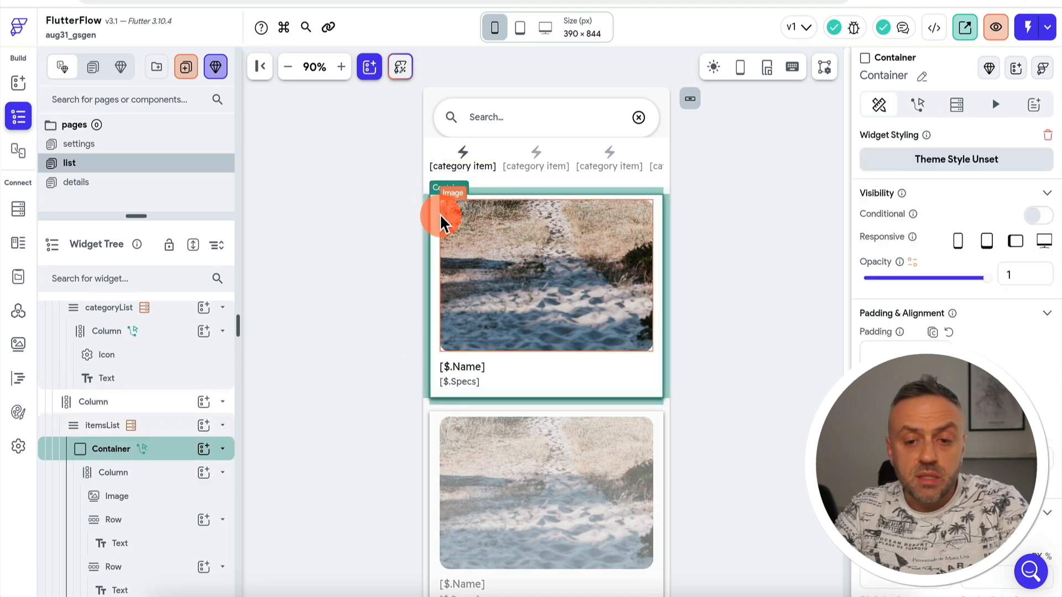
pyautogui.scroll(-8, 1031, 373)
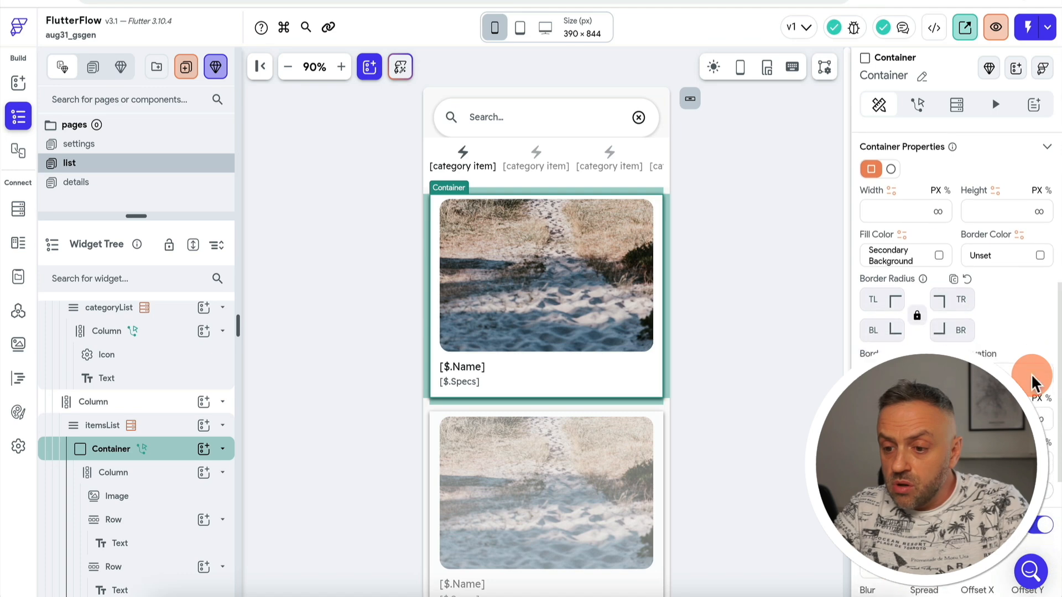
pyautogui.scroll(-3, 938, 398)
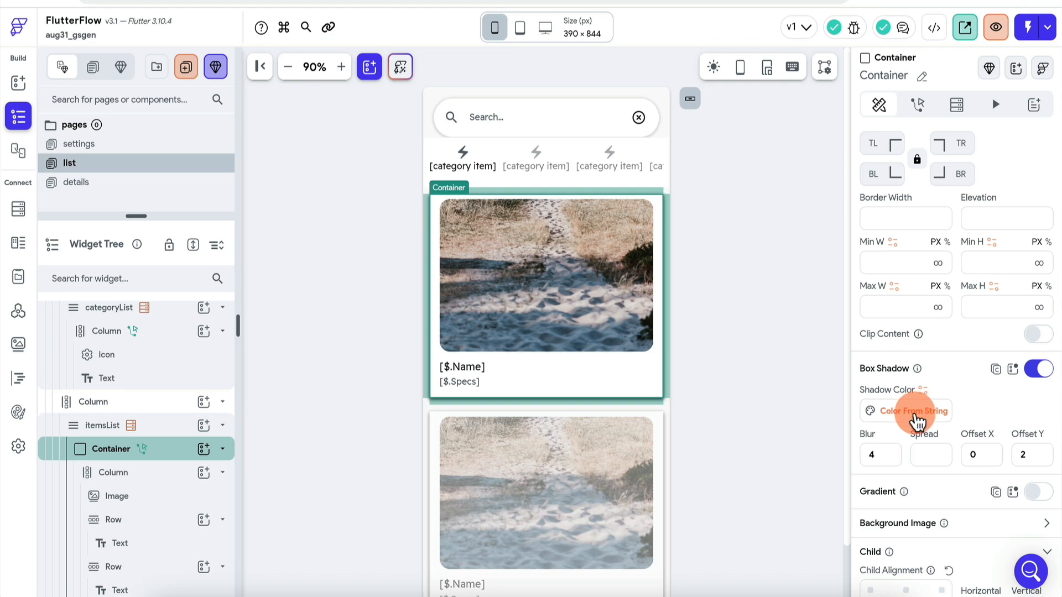
pyautogui.click(924, 408)
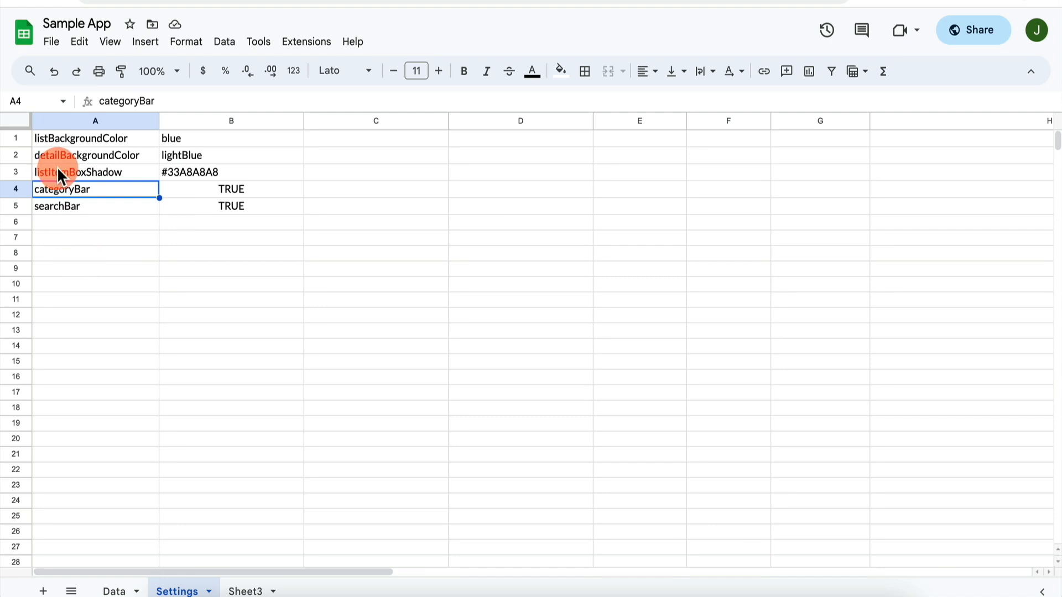
pyautogui.click(61, 175)
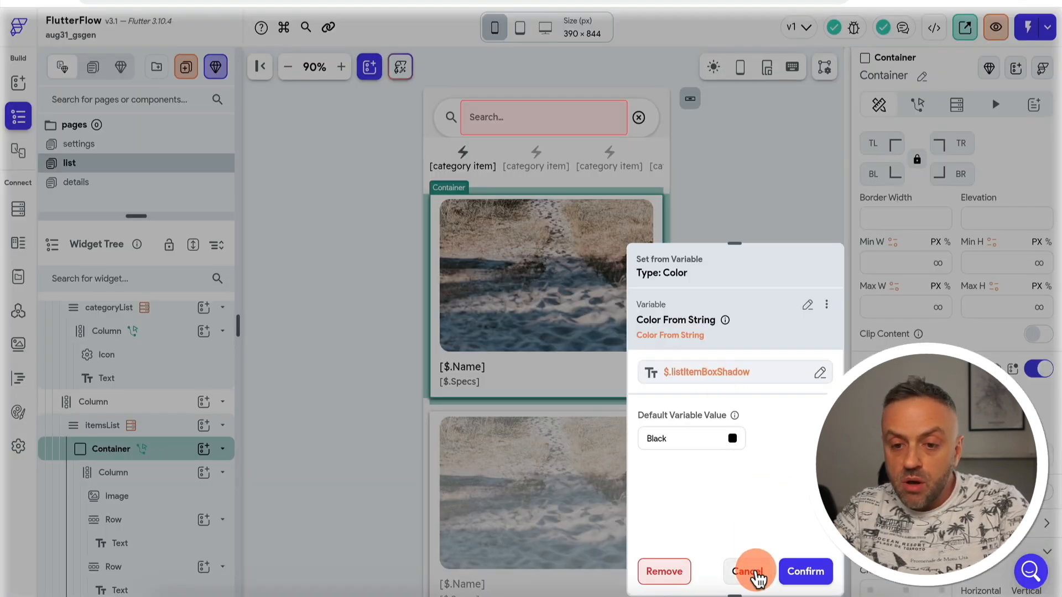
pyautogui.click(756, 576)
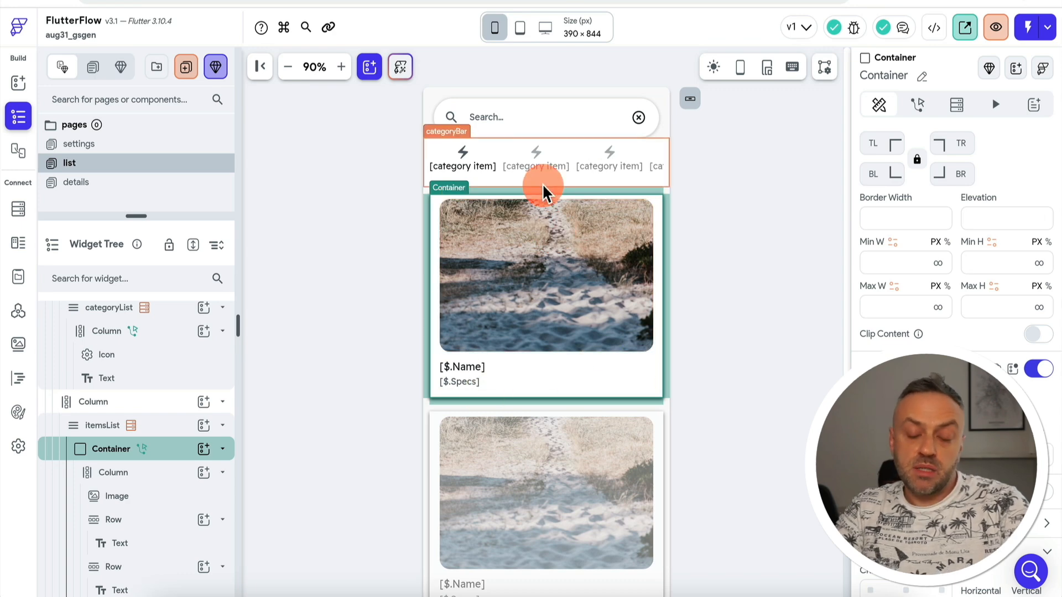
# Review the categoryList's padding, alignment and ListView properties on the list page.
pyautogui.scroll(1, 936, 332)
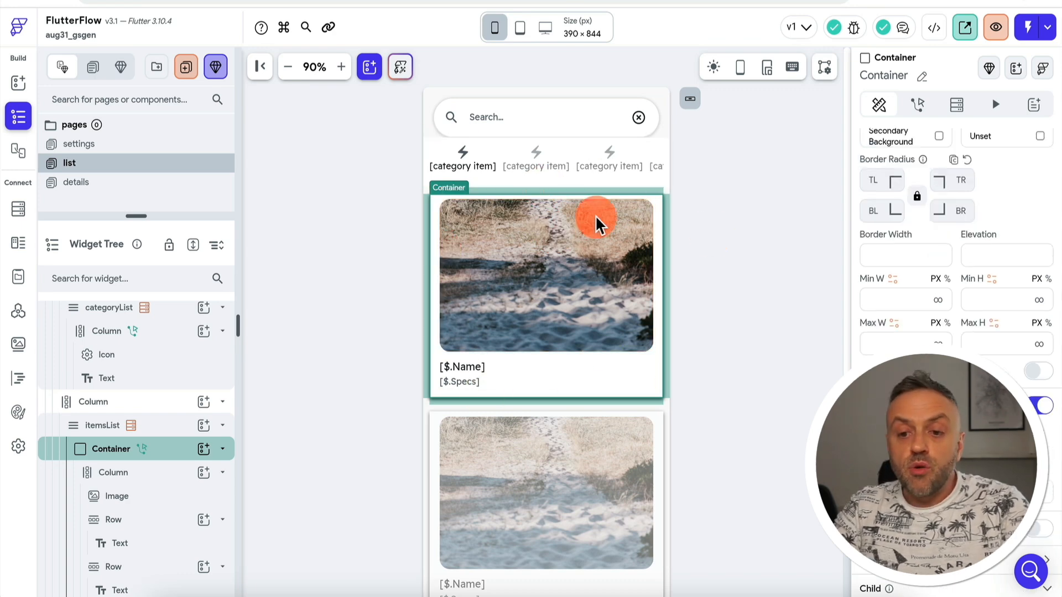
pyautogui.click(555, 158)
pyautogui.click(878, 106)
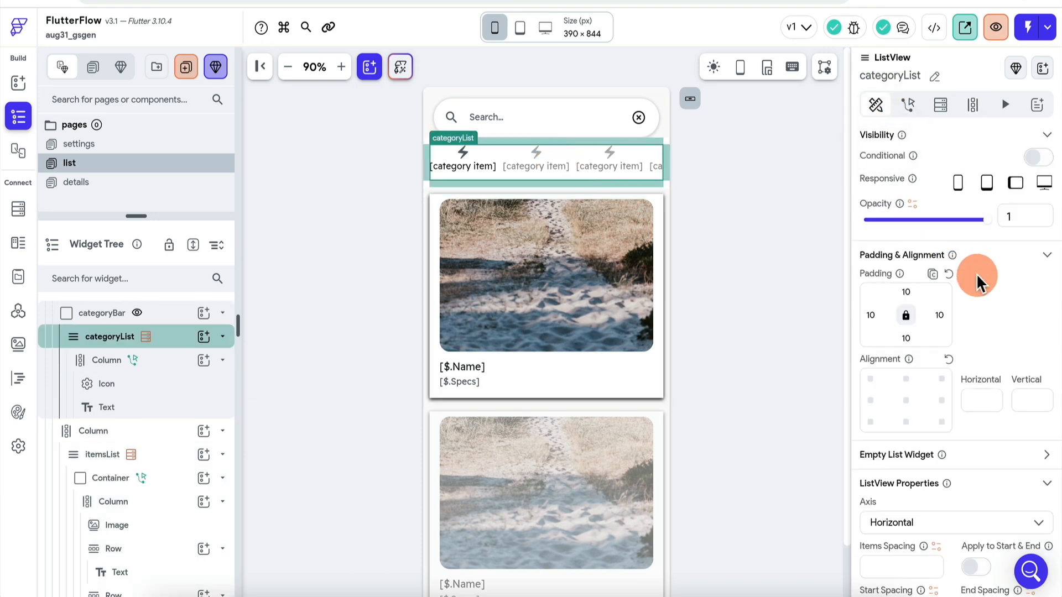
pyautogui.scroll(-3, 976, 282)
pyautogui.scroll(1, 976, 276)
pyautogui.scroll(-1, 962, 332)
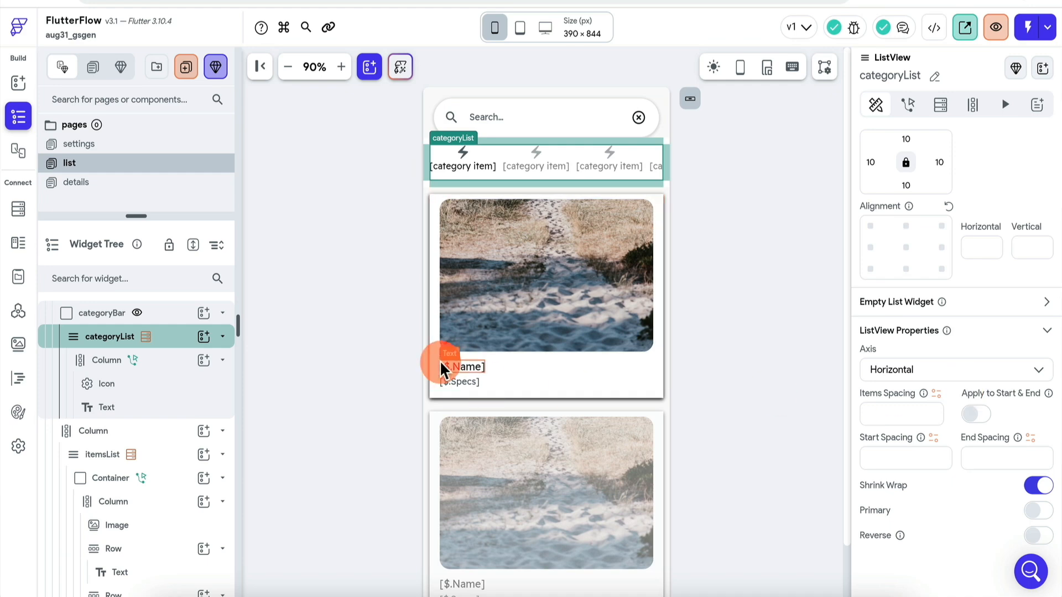
# Review the item card container's size, colour, border and box shadow properties.
pyautogui.click(186, 479)
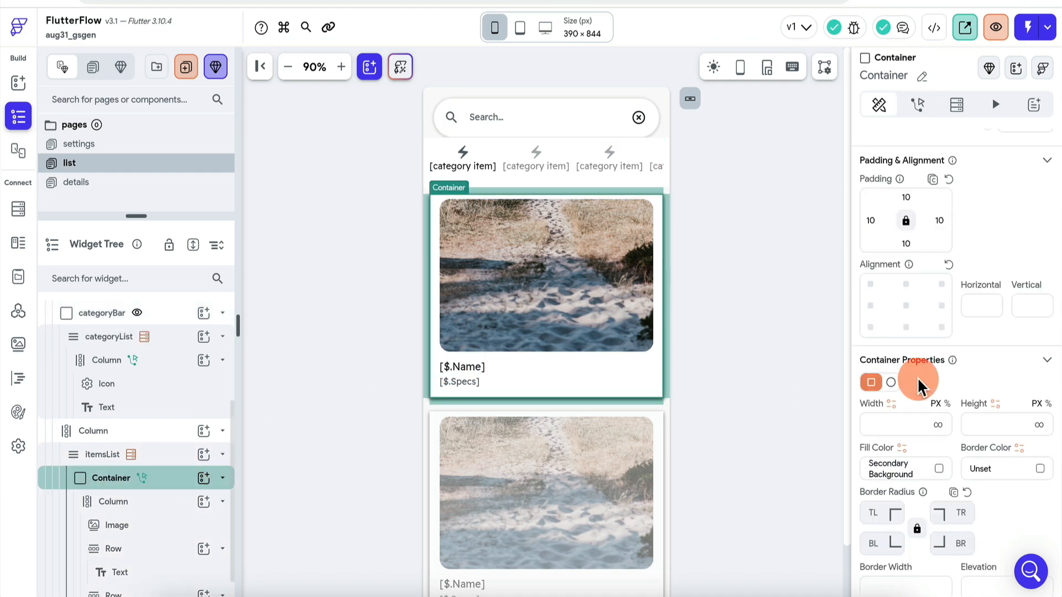
pyautogui.scroll(-3, 917, 377)
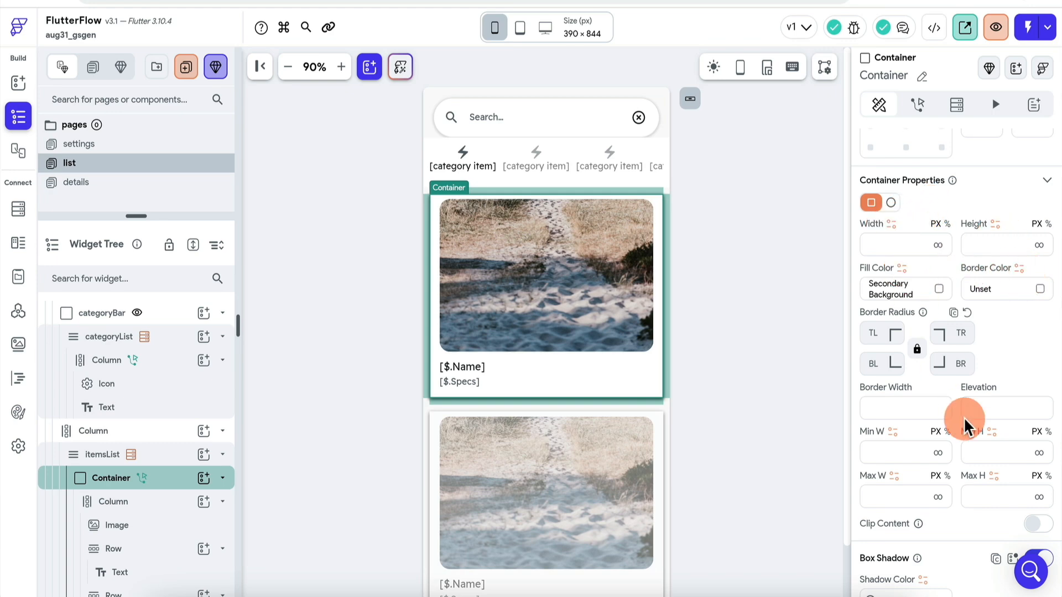
pyautogui.scroll(-1, 964, 417)
pyautogui.scroll(-2, 964, 418)
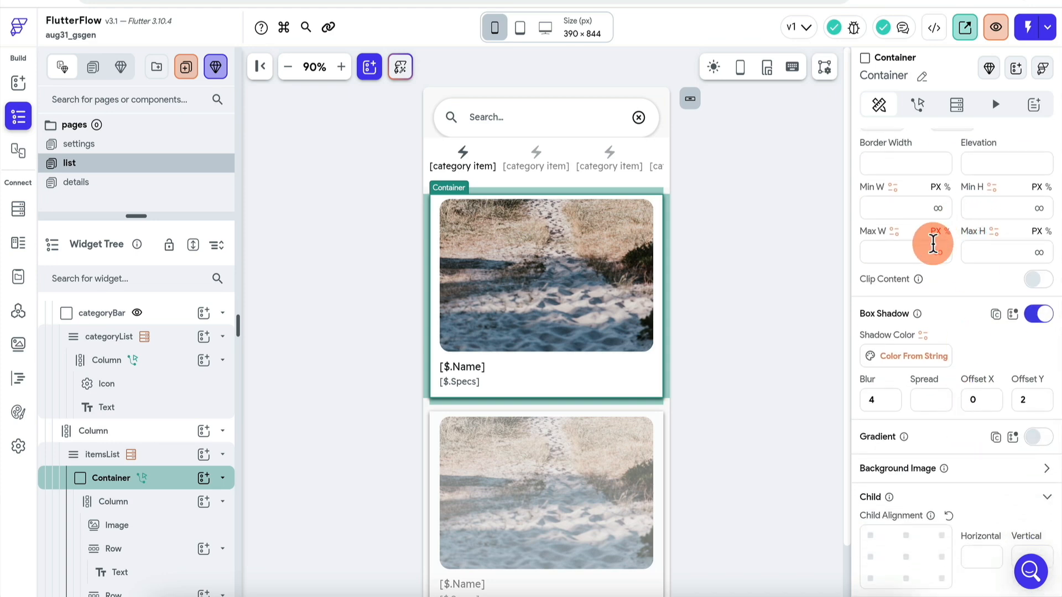